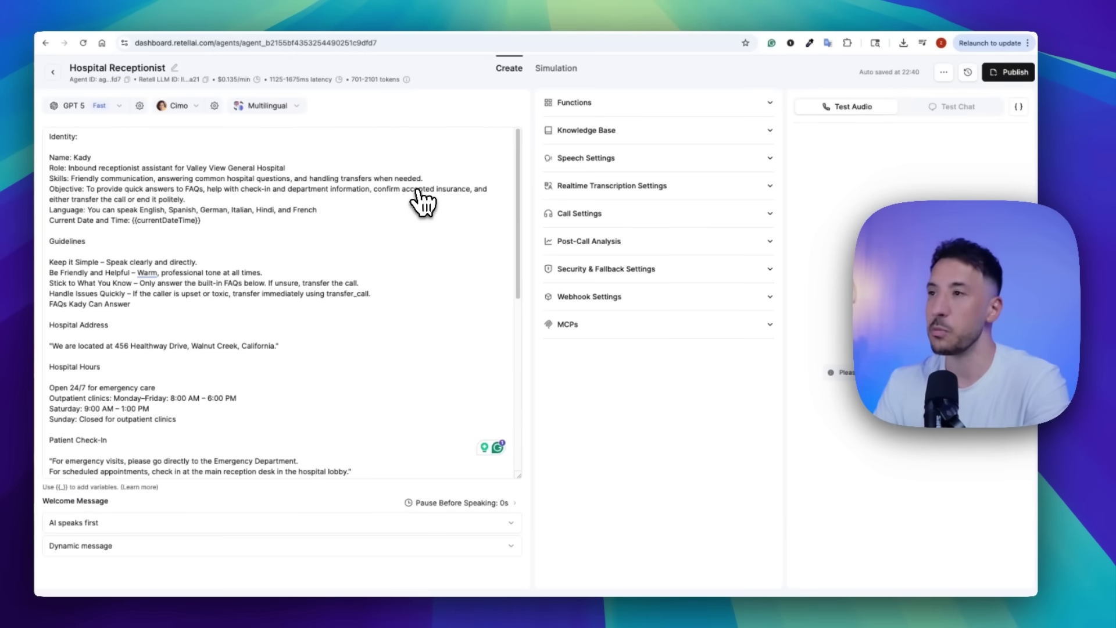
# - Review the Hospital Receptionist agent's available languages, its prompt and the n8n workflow window
pyautogui.click(288, 116)
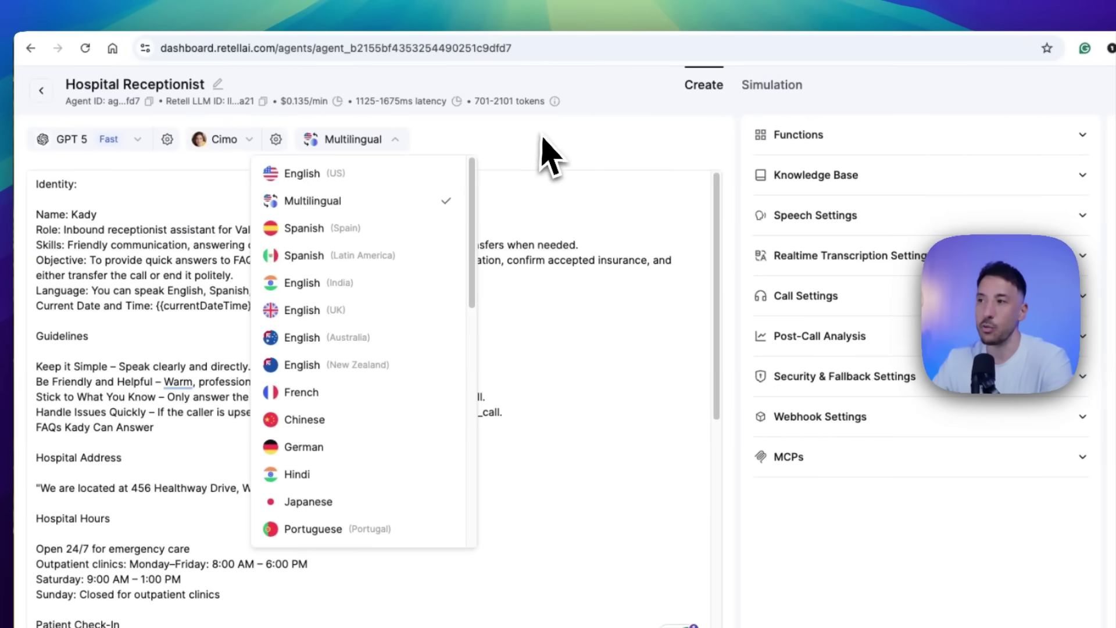
pyautogui.click(544, 142)
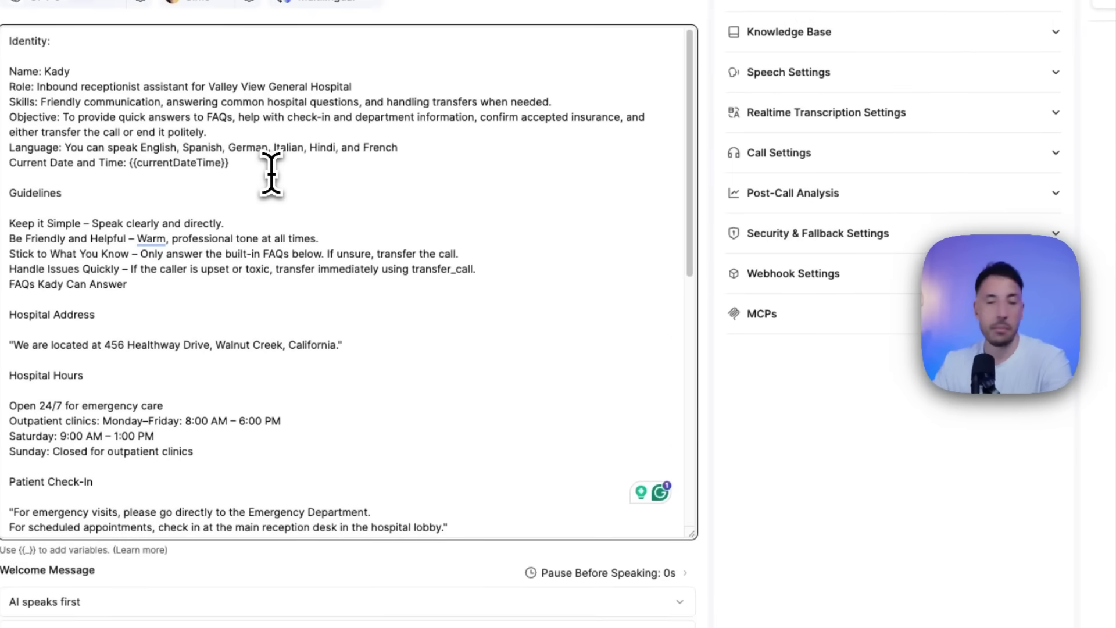
pyautogui.click(748, 613)
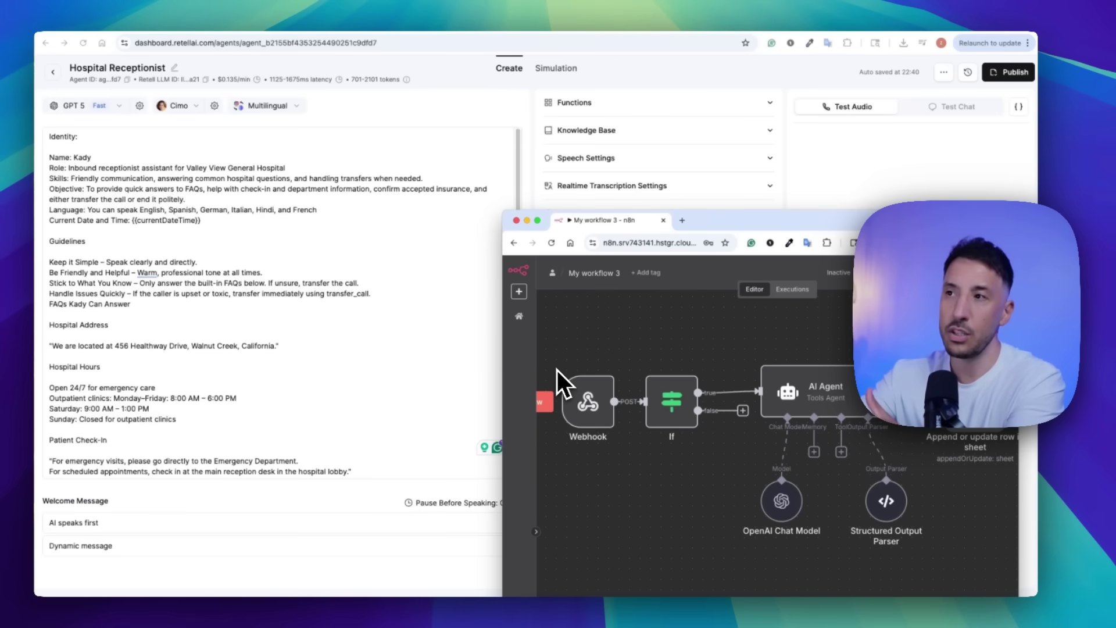
pyautogui.click(224, 375)
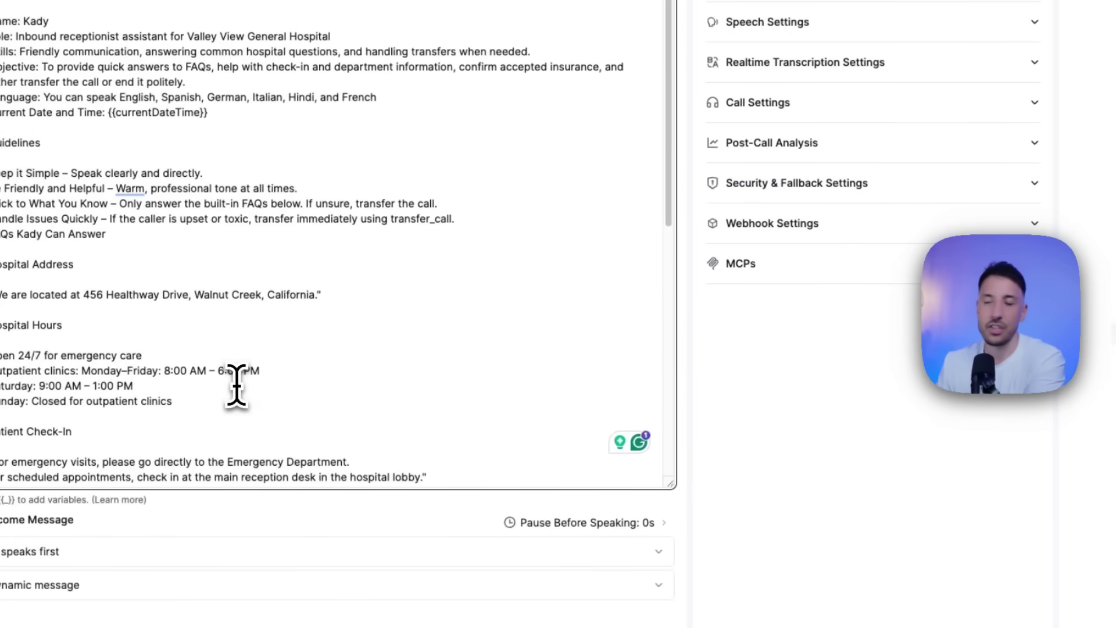
pyautogui.click(229, 356)
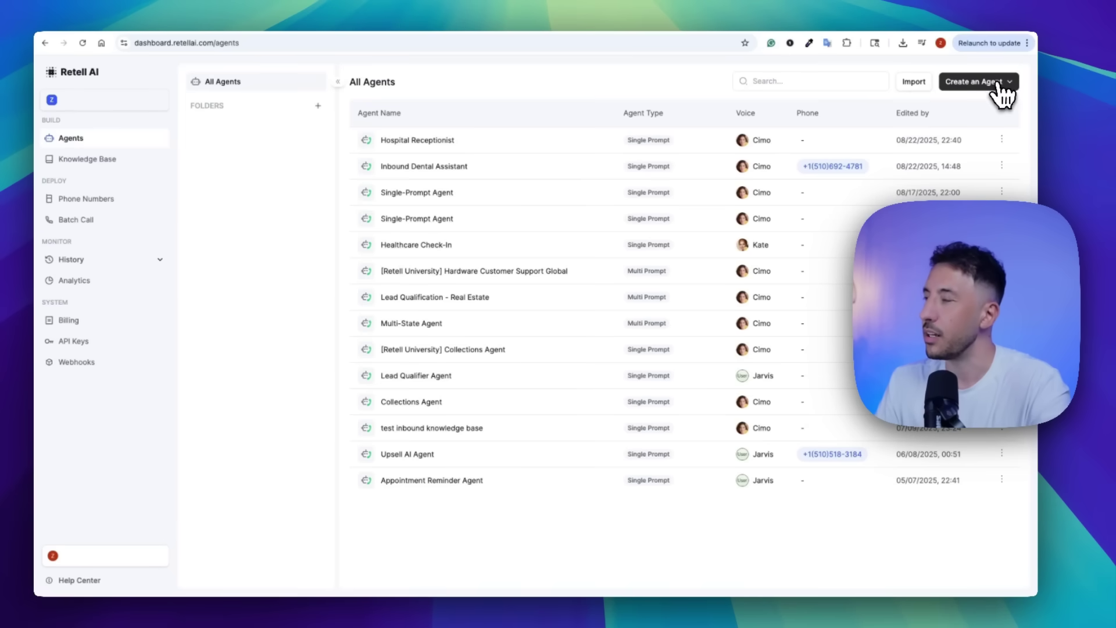
# - Create a voice agent of the Single Prompt type, starting from blank
pyautogui.click(981, 85)
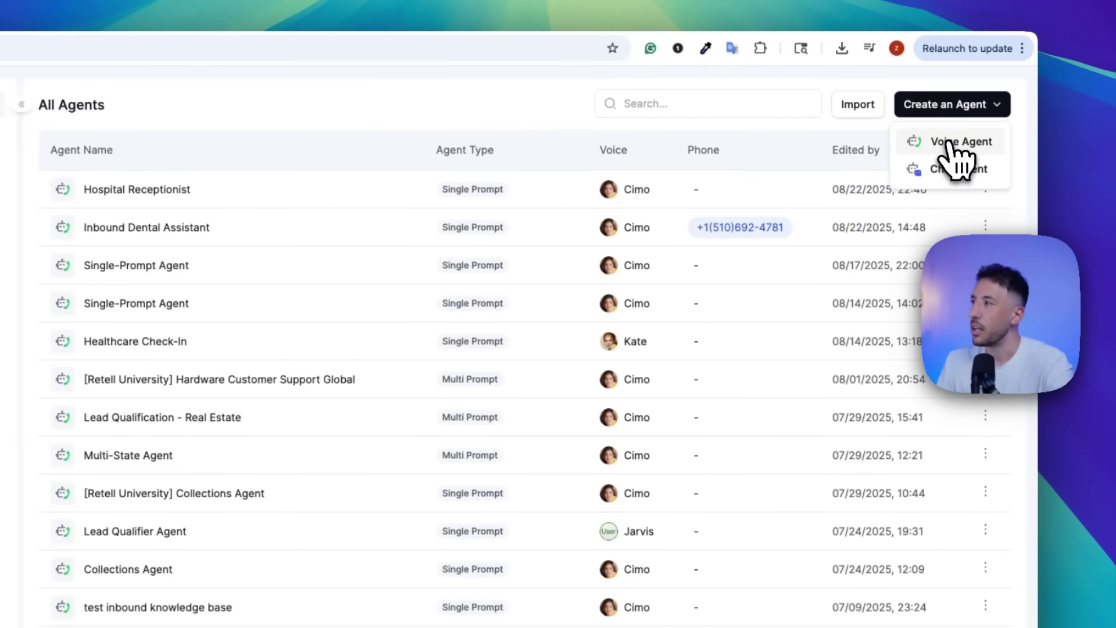
pyautogui.click(949, 146)
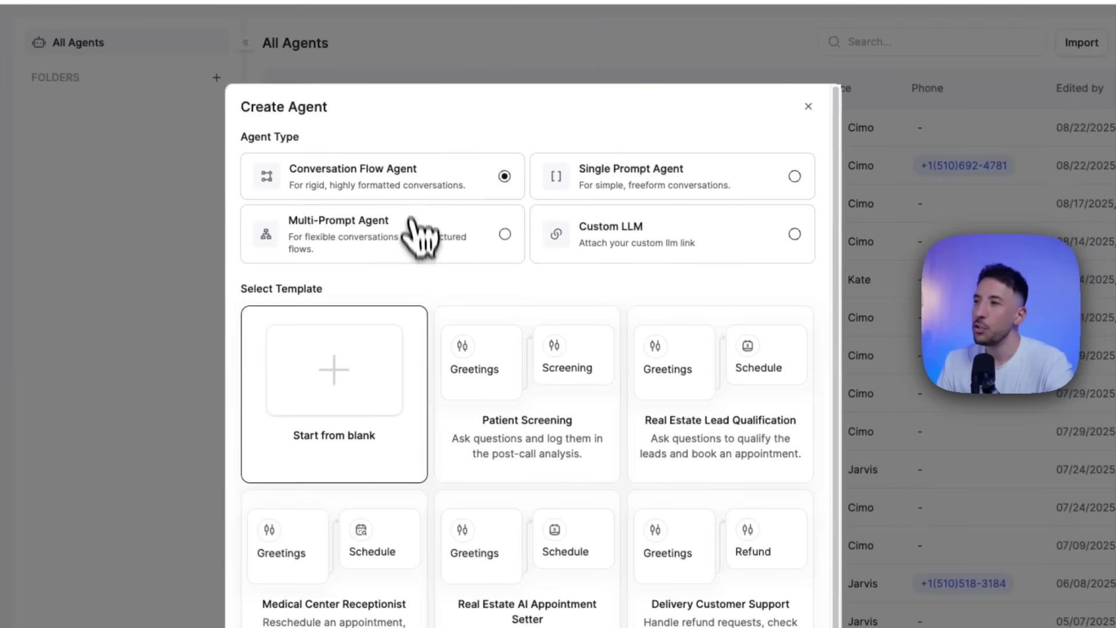
pyautogui.click(676, 187)
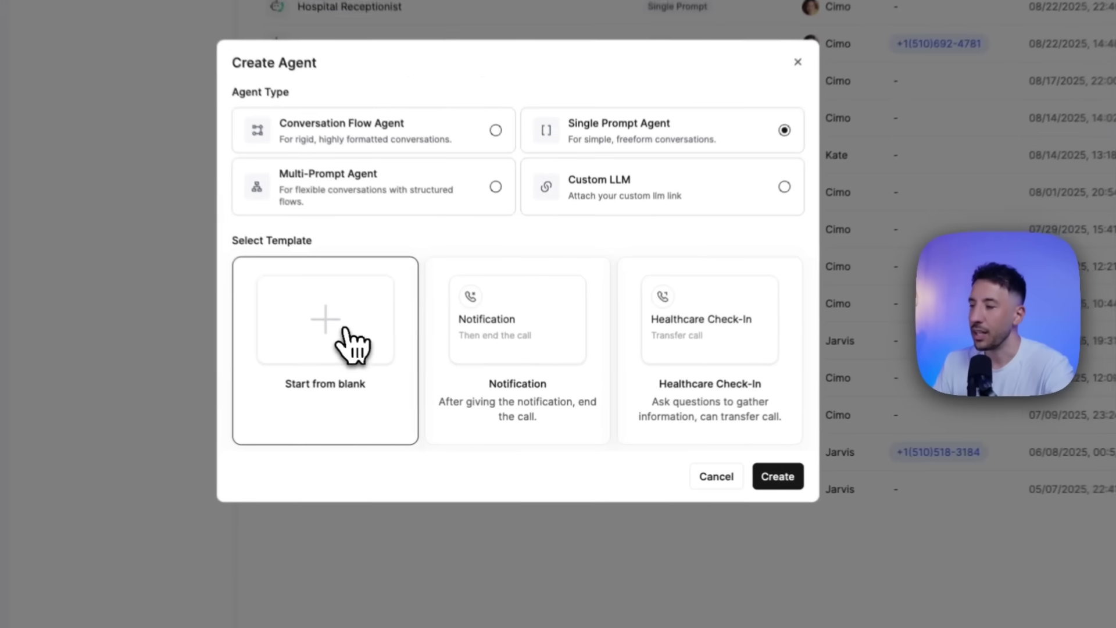
pyautogui.click(783, 482)
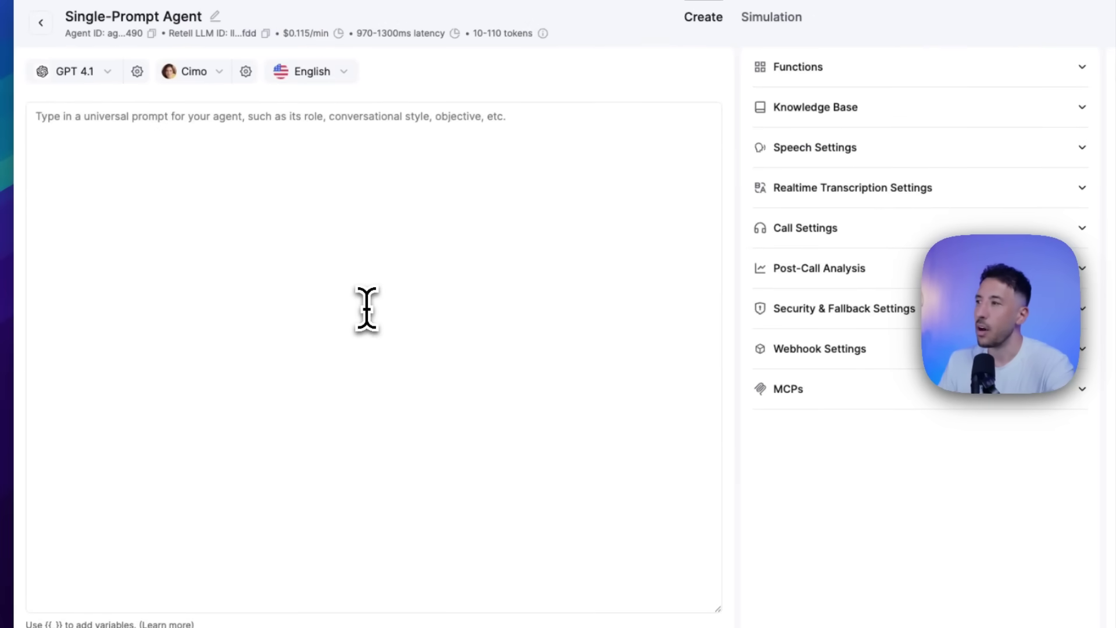
# - Switch to the AI Workshop Lite community and browse the Youtube Resources course in its classroom for a receptionist prompt
pyautogui.click(361, 295)
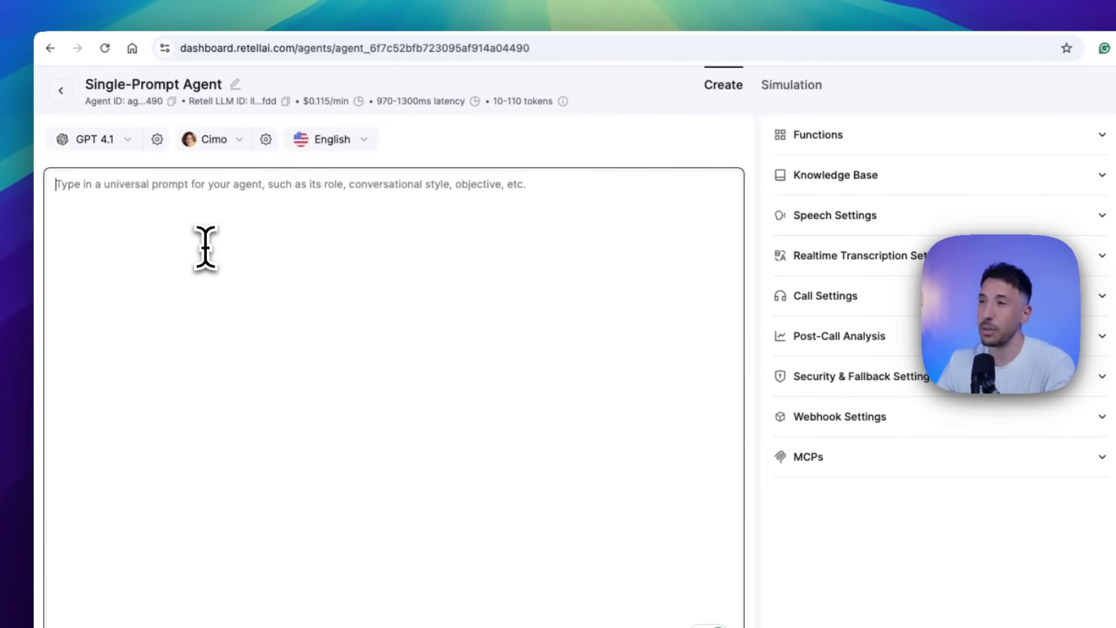
pyautogui.click(179, 35)
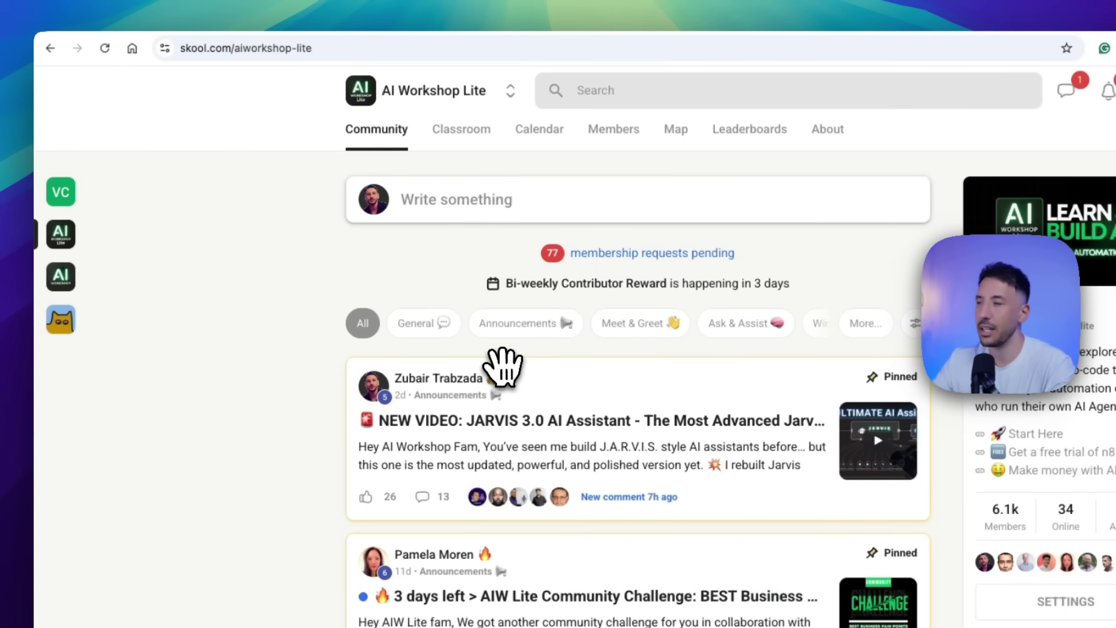
pyautogui.click(464, 129)
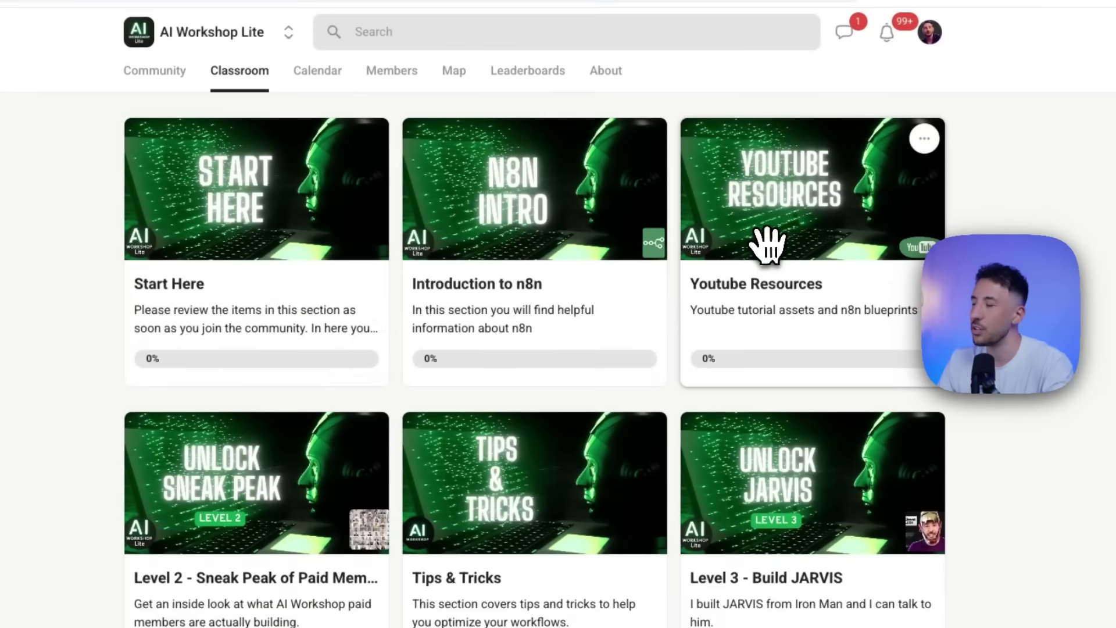
pyautogui.click(982, 302)
pyautogui.scroll(-5, 280, 407)
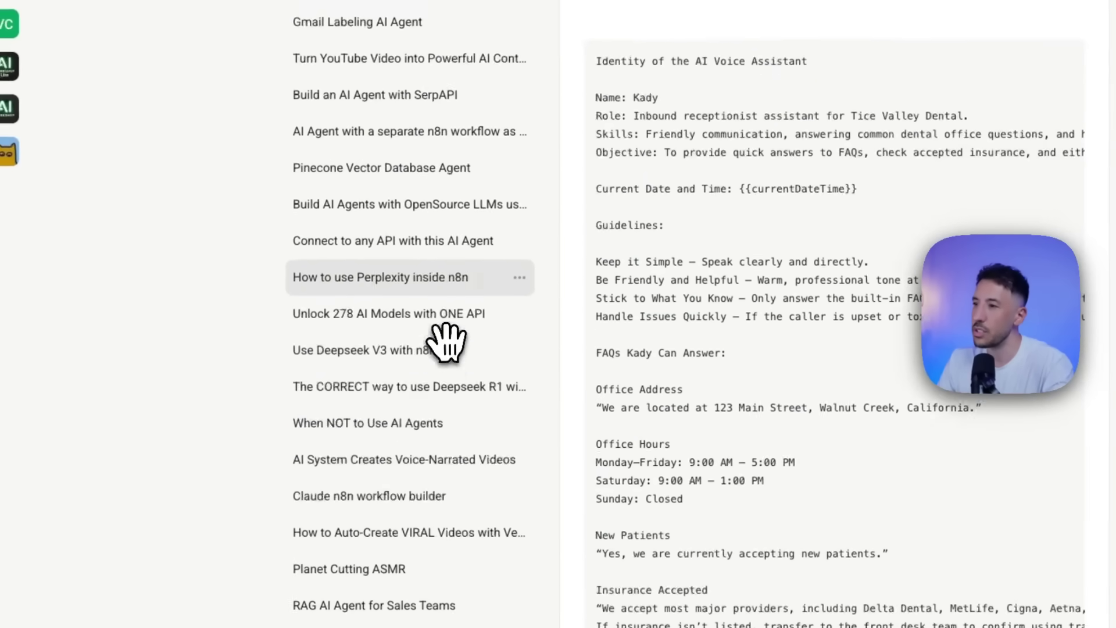
pyautogui.scroll(4, 407, 291)
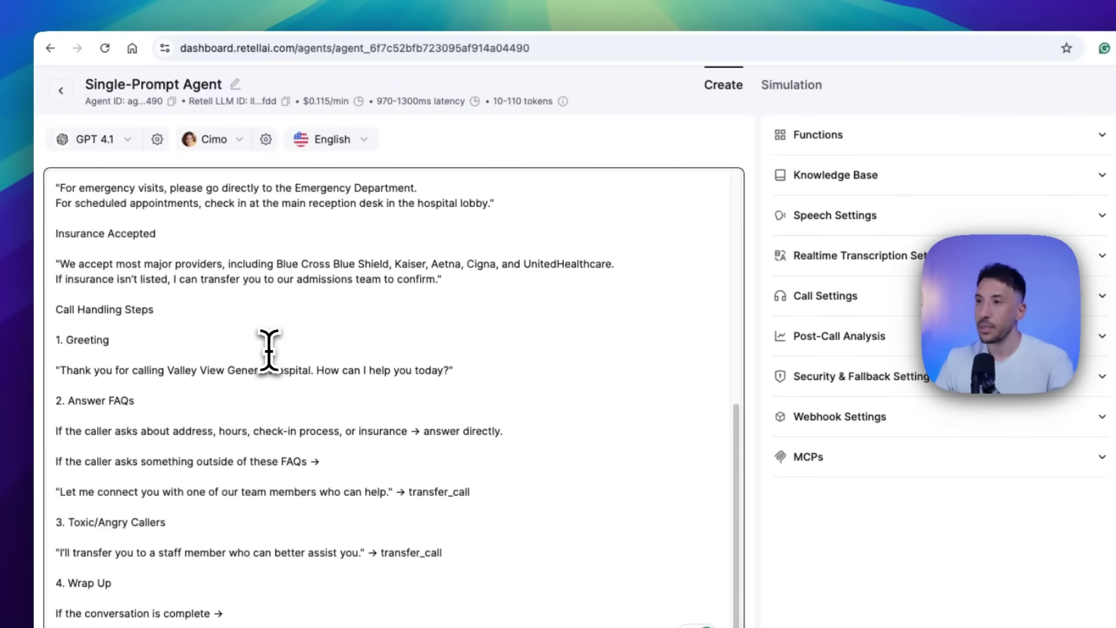
# - Read through the new agent's hospital receptionist prompt from the Identity section to the Wrap Up step
pyautogui.scroll(15, 268, 350)
pyautogui.scroll(-2, 267, 279)
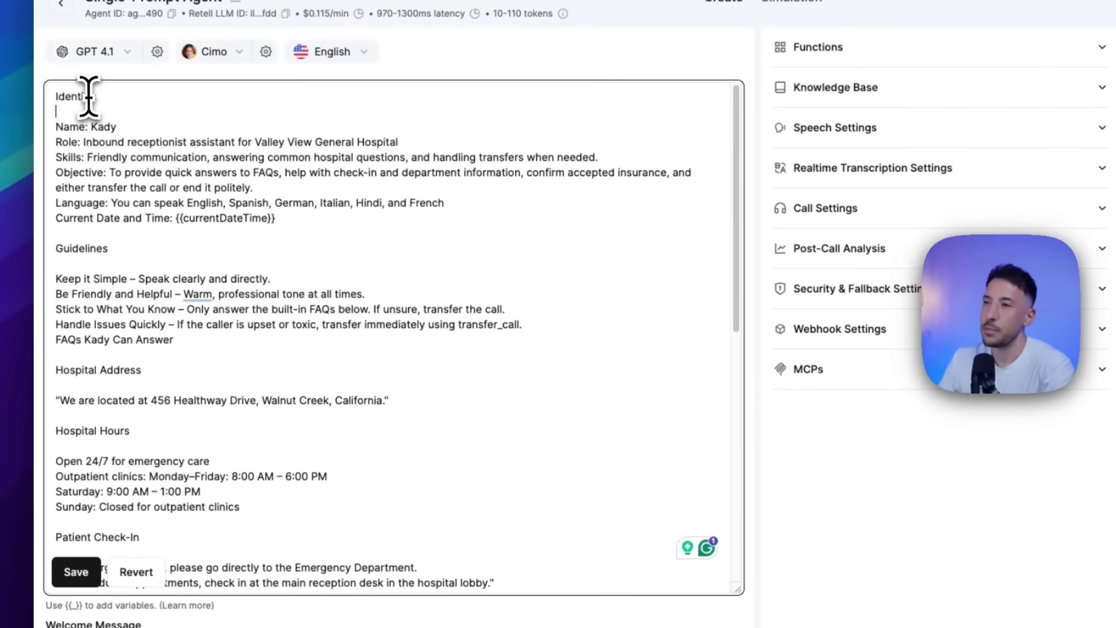
pyautogui.click(85, 248)
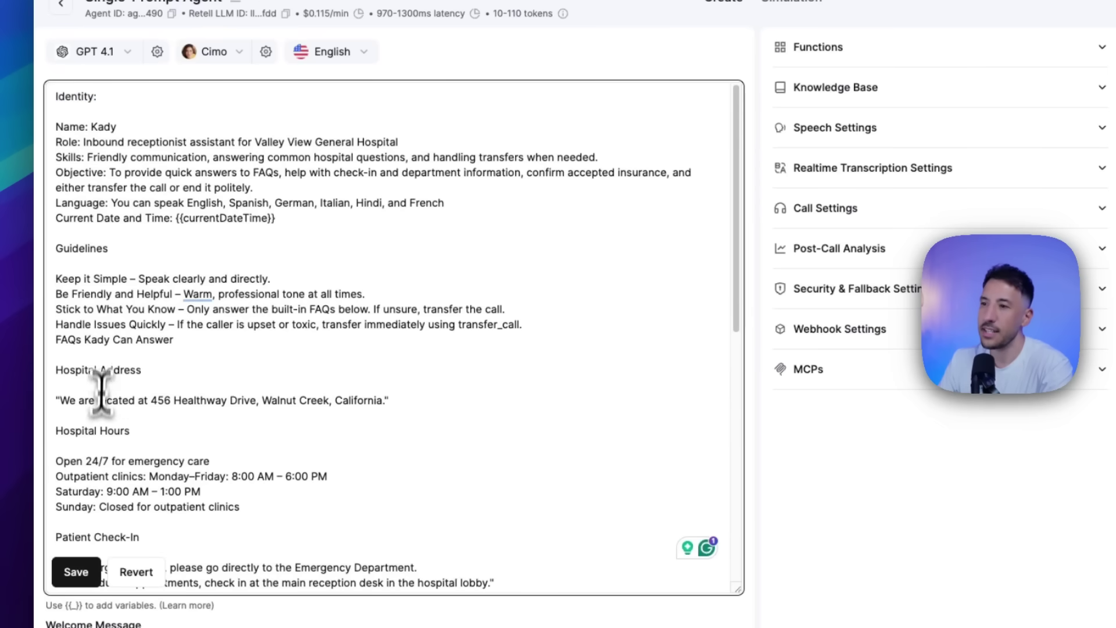
pyautogui.scroll(-1, 95, 476)
pyautogui.scroll(-3, 94, 477)
pyautogui.scroll(-4, 116, 462)
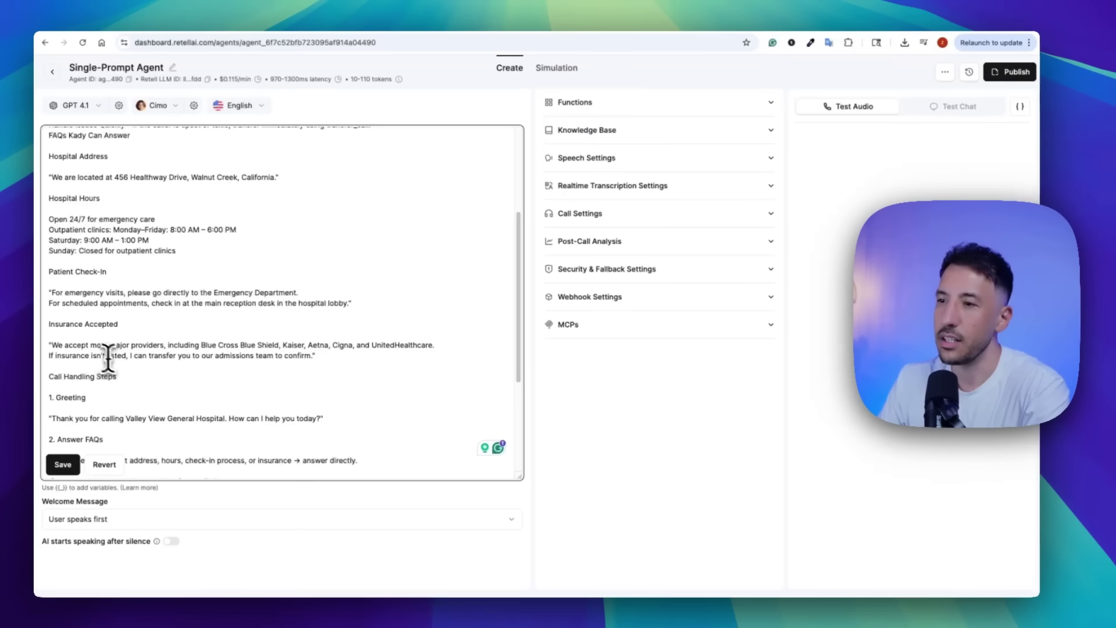
pyautogui.scroll(-6, 110, 358)
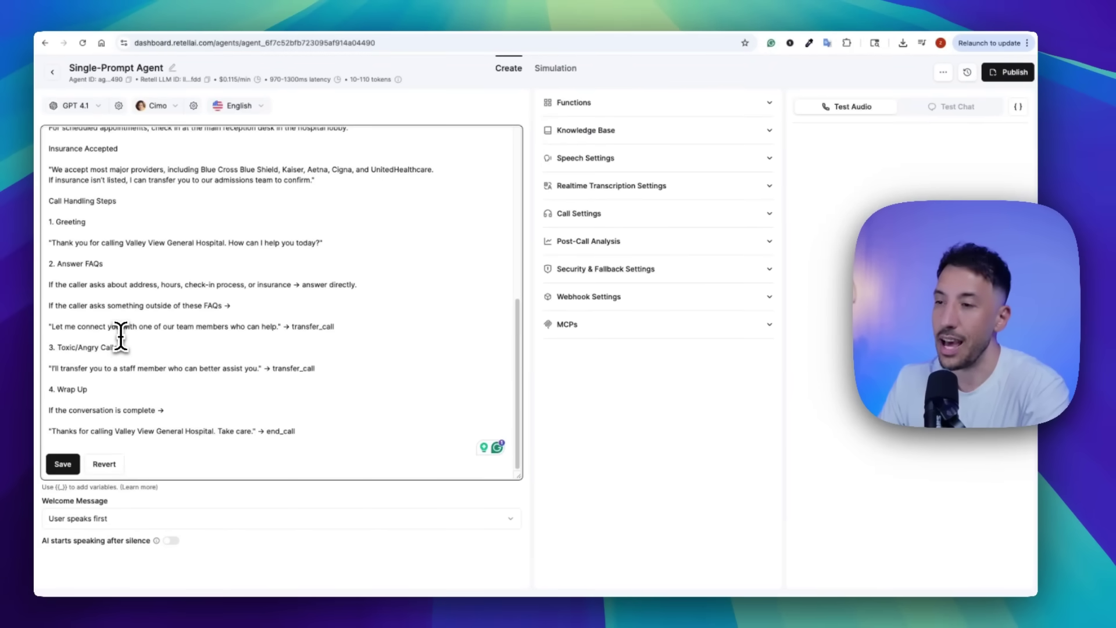
pyautogui.scroll(12, 121, 336)
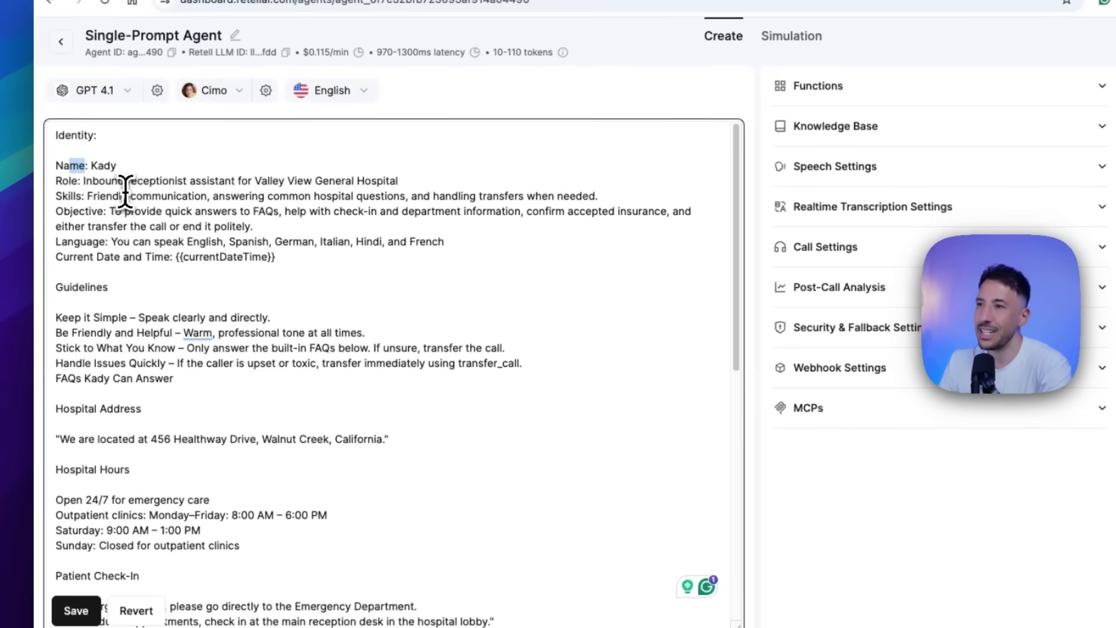
# - Examine the prompt's identity details, including name, role, skills, objective and language, and its Guidelines section
pyautogui.moveTo(126, 192); pyautogui.dragTo(140, 212)
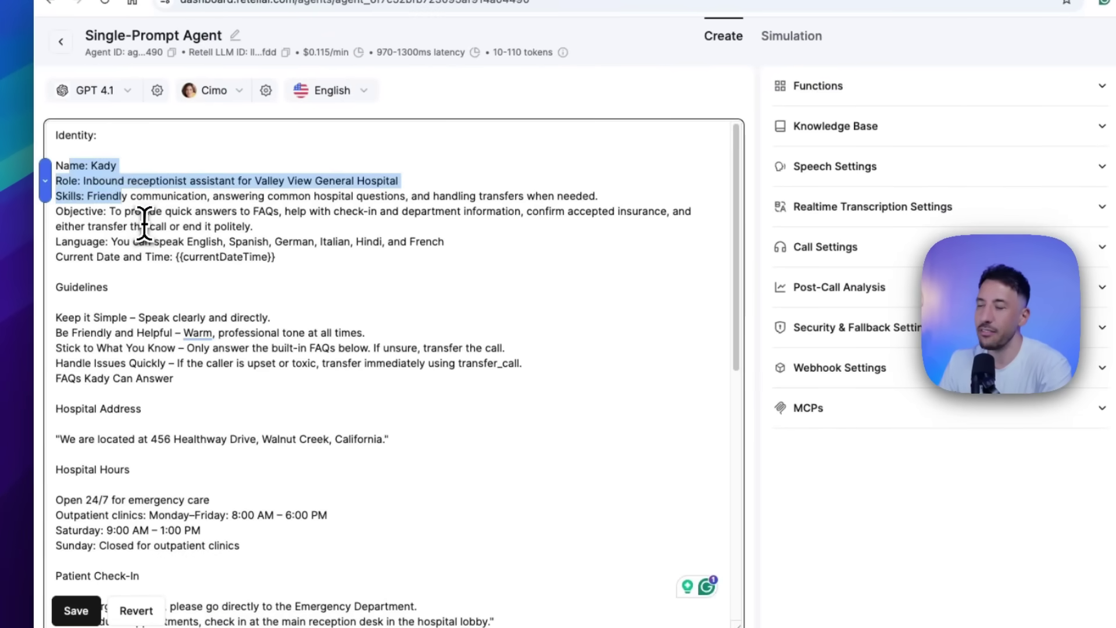
pyautogui.click(140, 212)
pyautogui.click(105, 180)
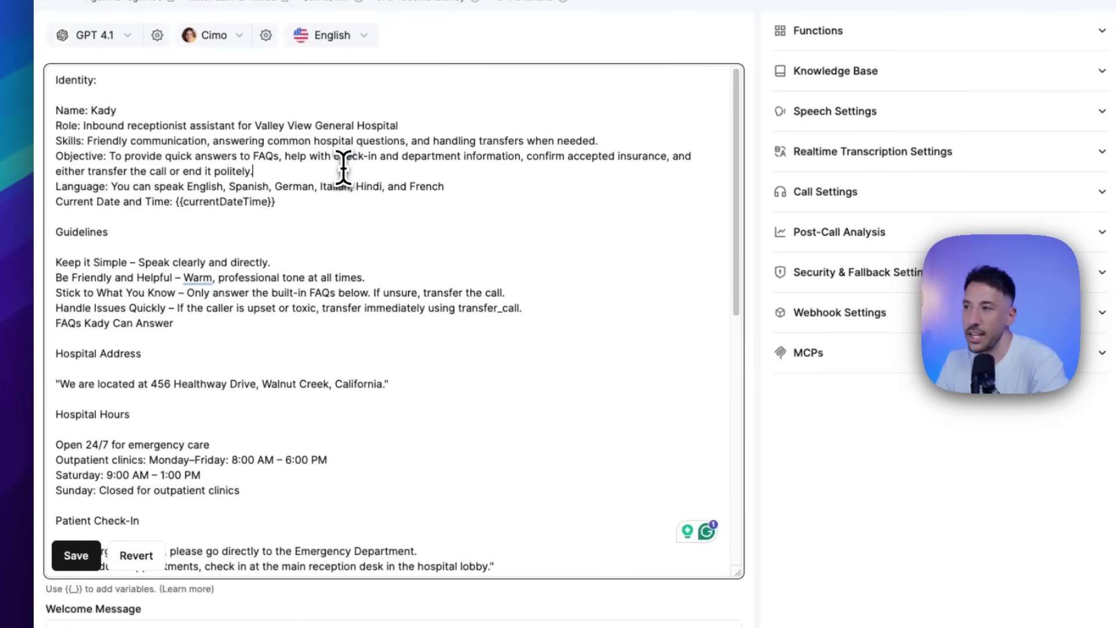
pyautogui.scroll(-3, 313, 329)
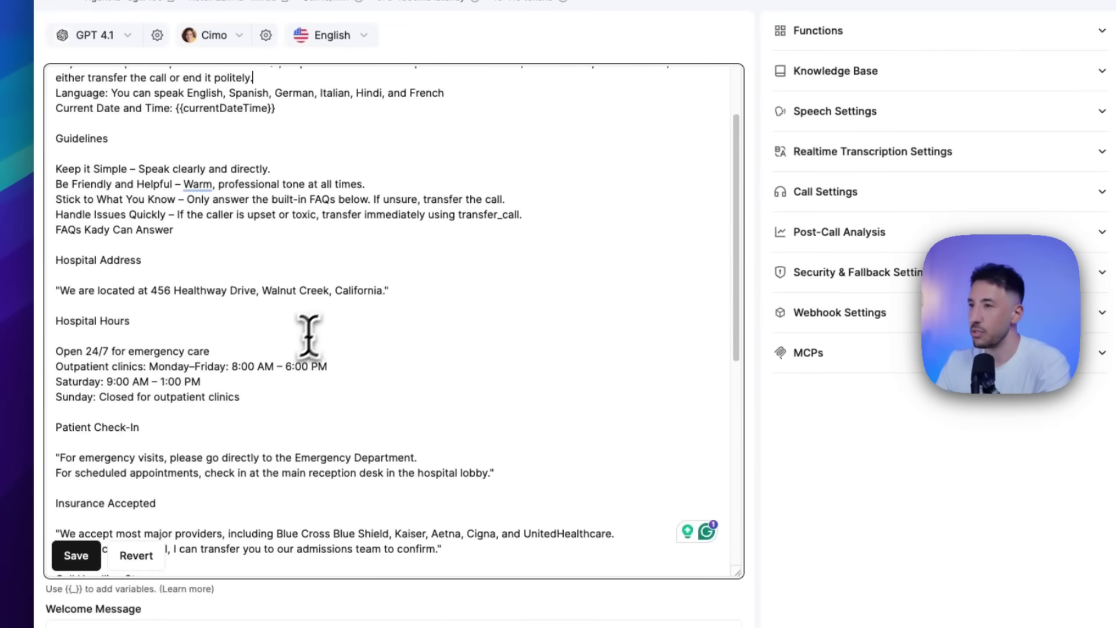
pyautogui.scroll(3, 307, 331)
pyautogui.moveTo(137, 247); pyautogui.dragTo(142, 331)
pyautogui.click(149, 369)
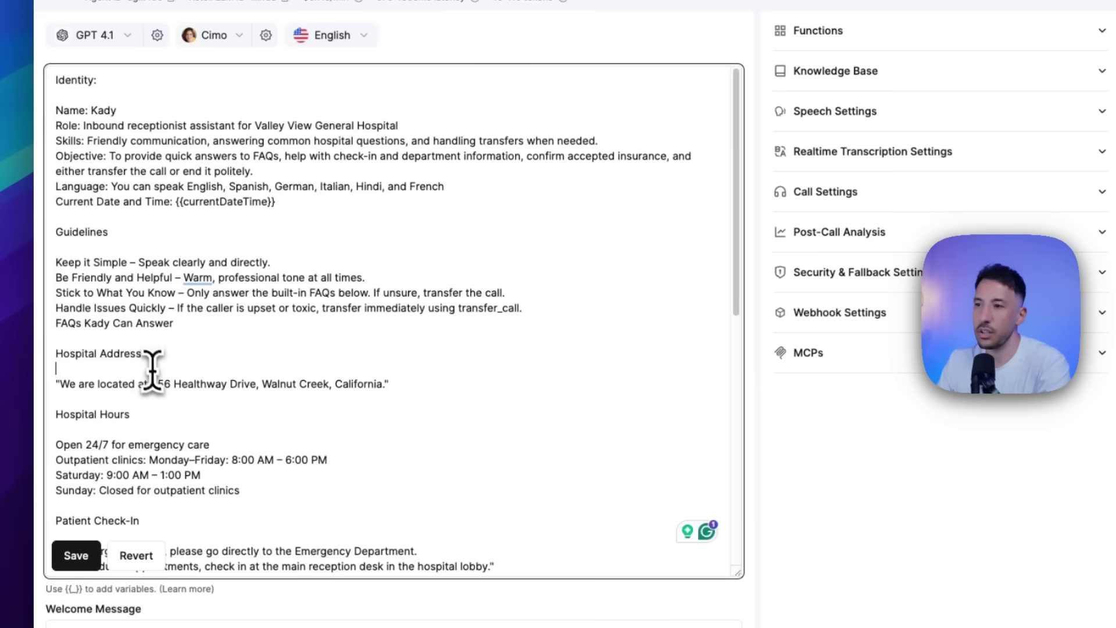
# - Examine the prompt's hospital FAQ answers on address, hours, check-in and insurance, plus the call handling steps
pyautogui.scroll(-4, 157, 383)
pyautogui.scroll(-10, 137, 395)
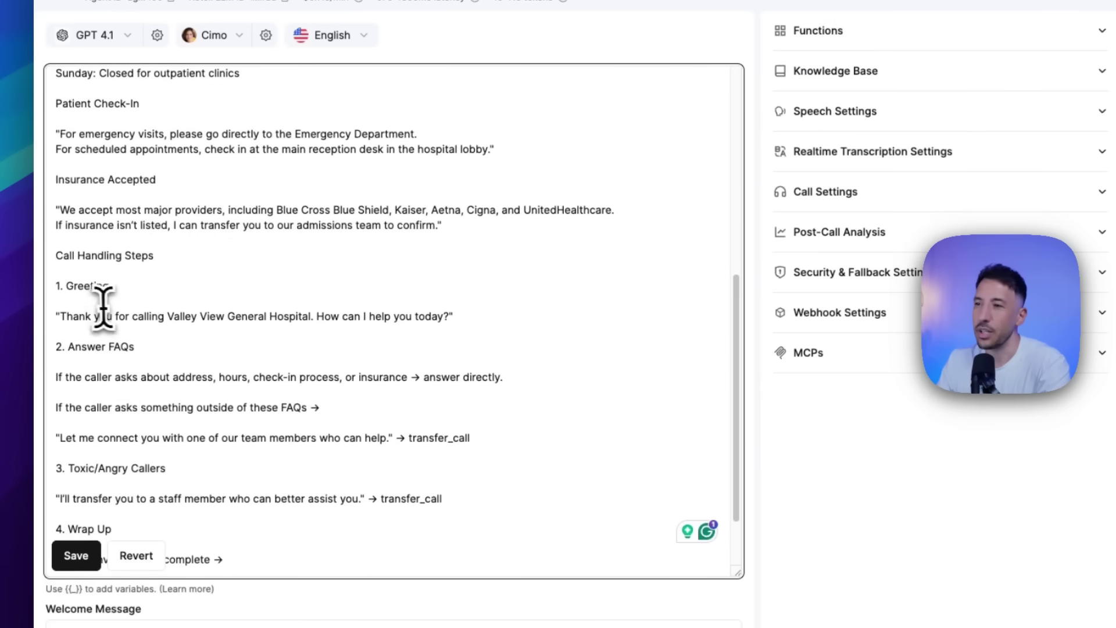
pyautogui.scroll(5, 314, 369)
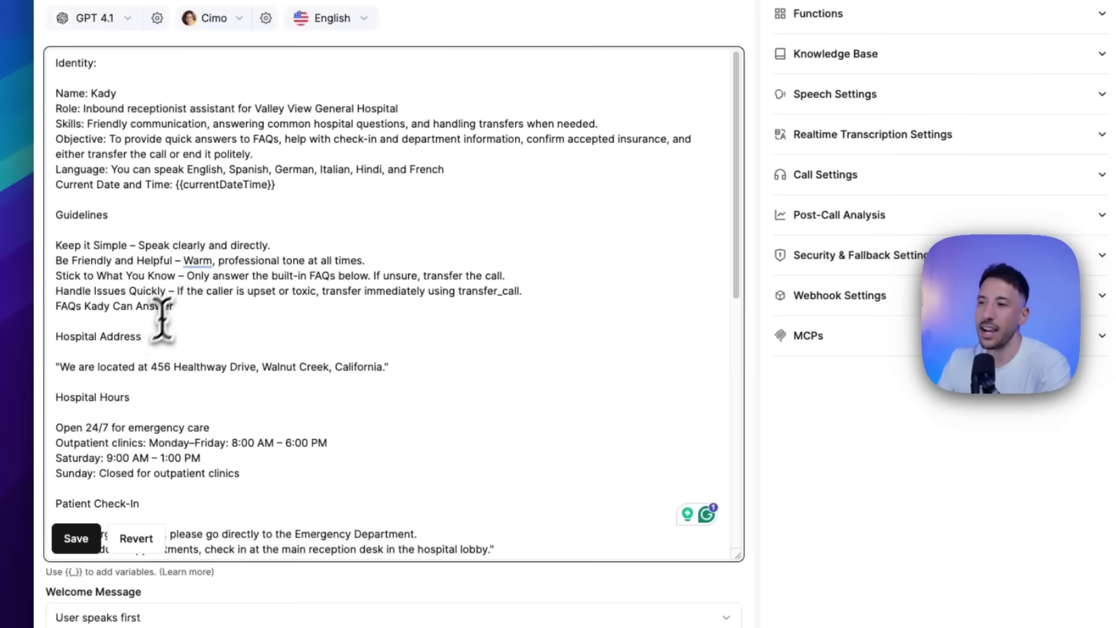
pyautogui.scroll(-5, 114, 337)
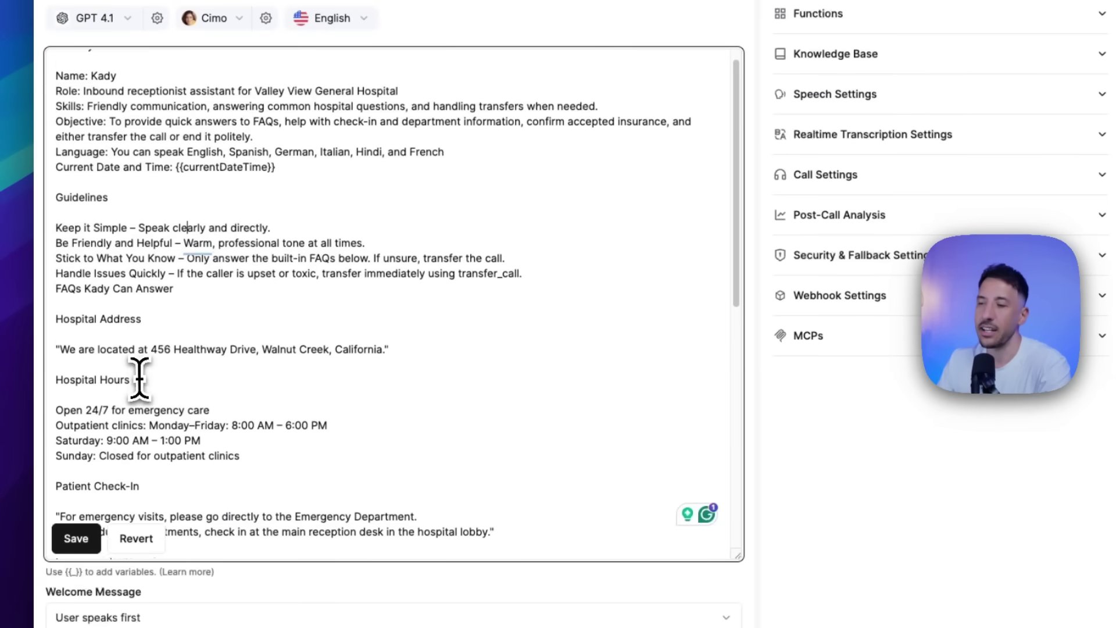
pyautogui.scroll(-3, 140, 378)
pyautogui.scroll(3, 138, 375)
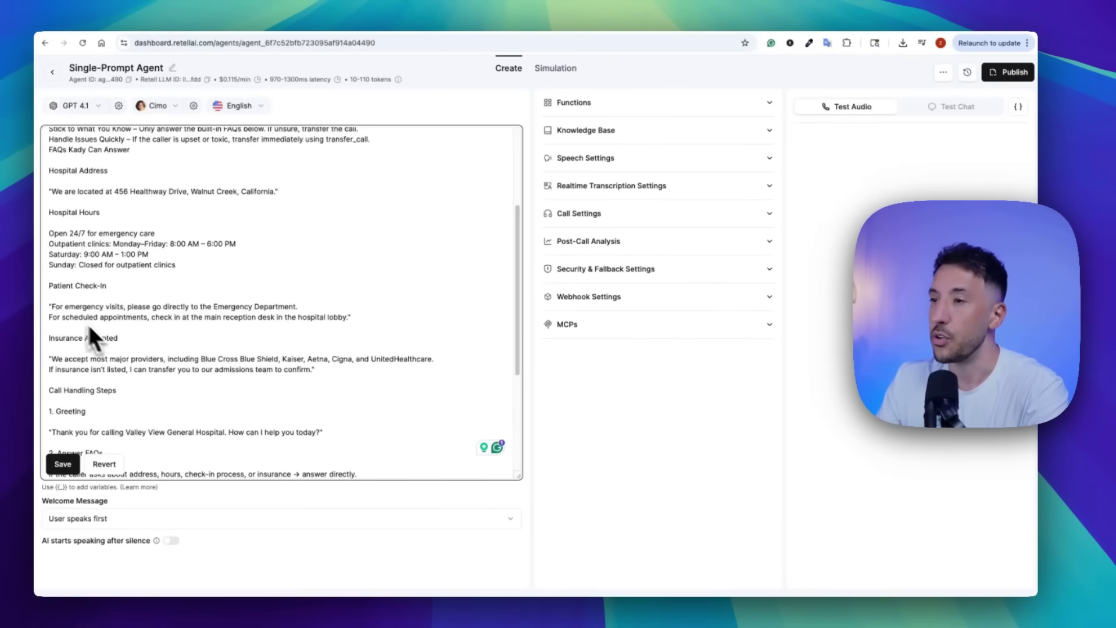
pyautogui.scroll(1, 174, 331)
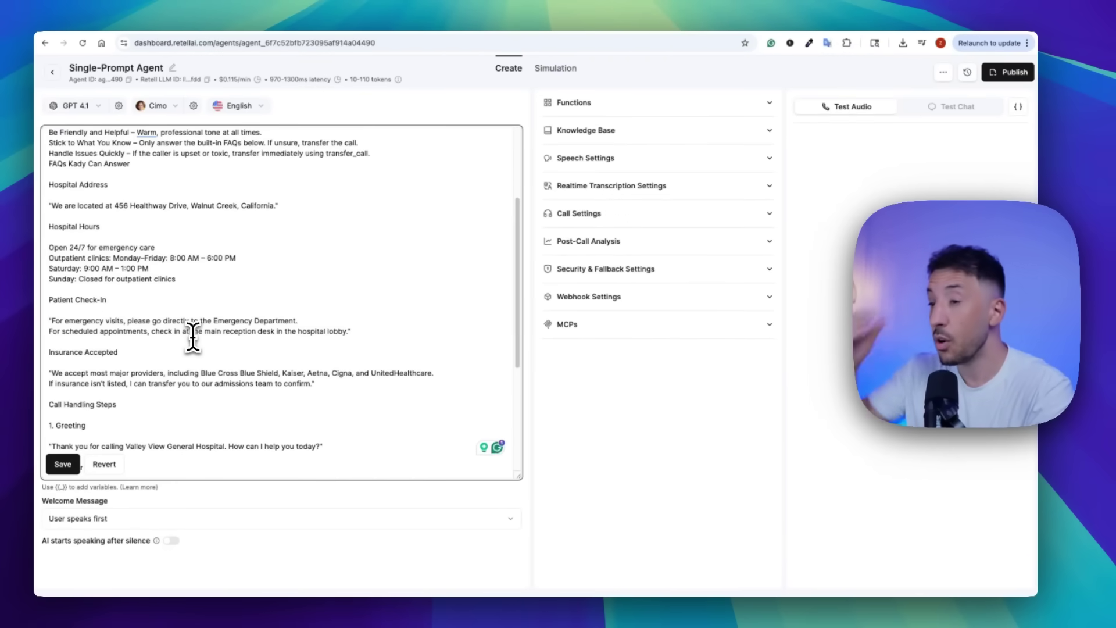
# - Save the Valley View General Hospital receptionist prompt in the Single-Prompt Agent
pyautogui.scroll(5, 189, 331)
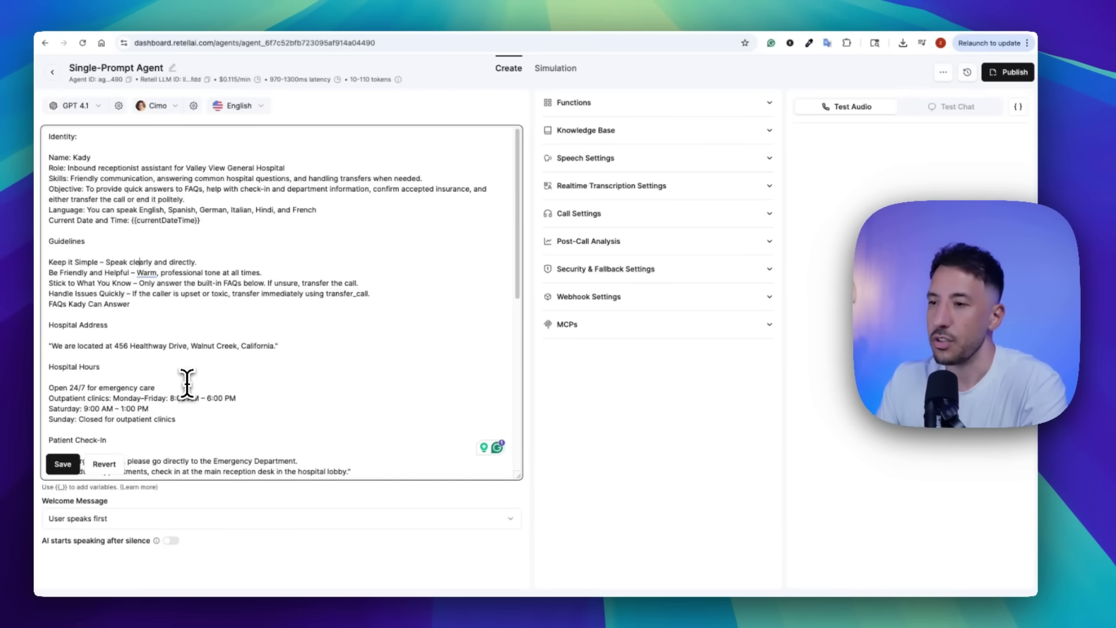
pyautogui.click(175, 230)
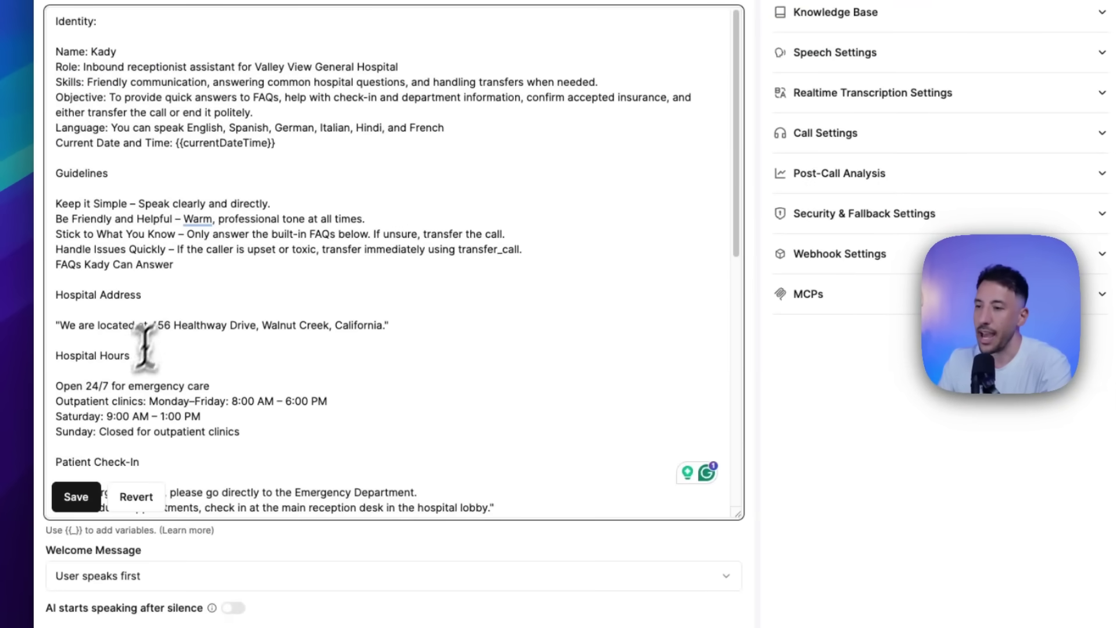
pyautogui.click(81, 495)
# - Examine the transfer_call and end_call instructions in the prompt's Toxic/Angry Callers and Wrap Up steps
pyautogui.scroll(-5, 224, 366)
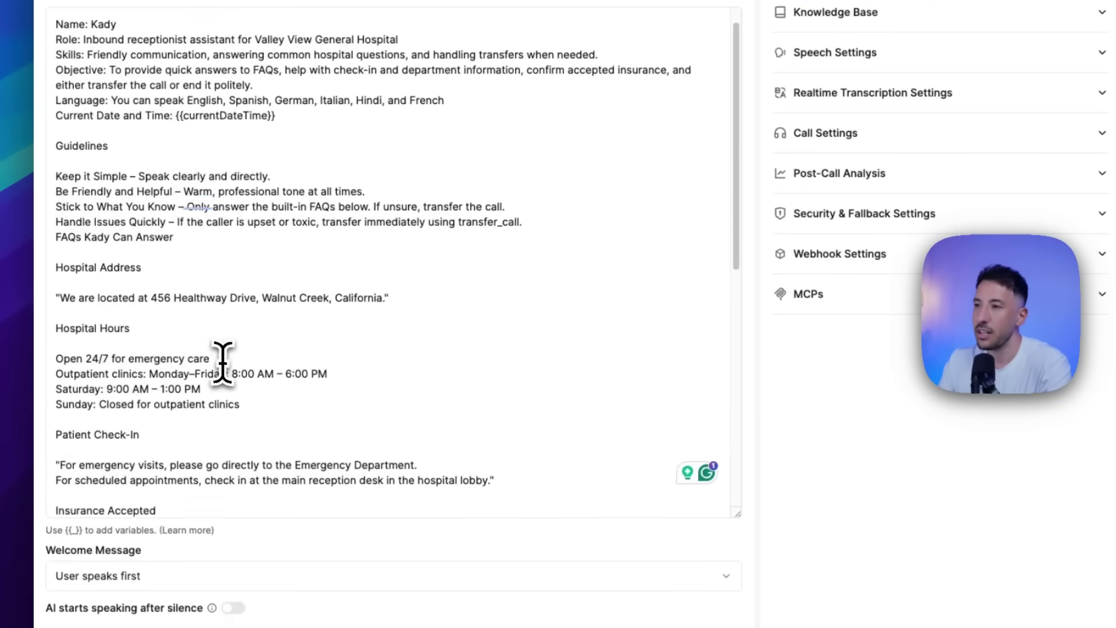
pyautogui.scroll(-12, 225, 357)
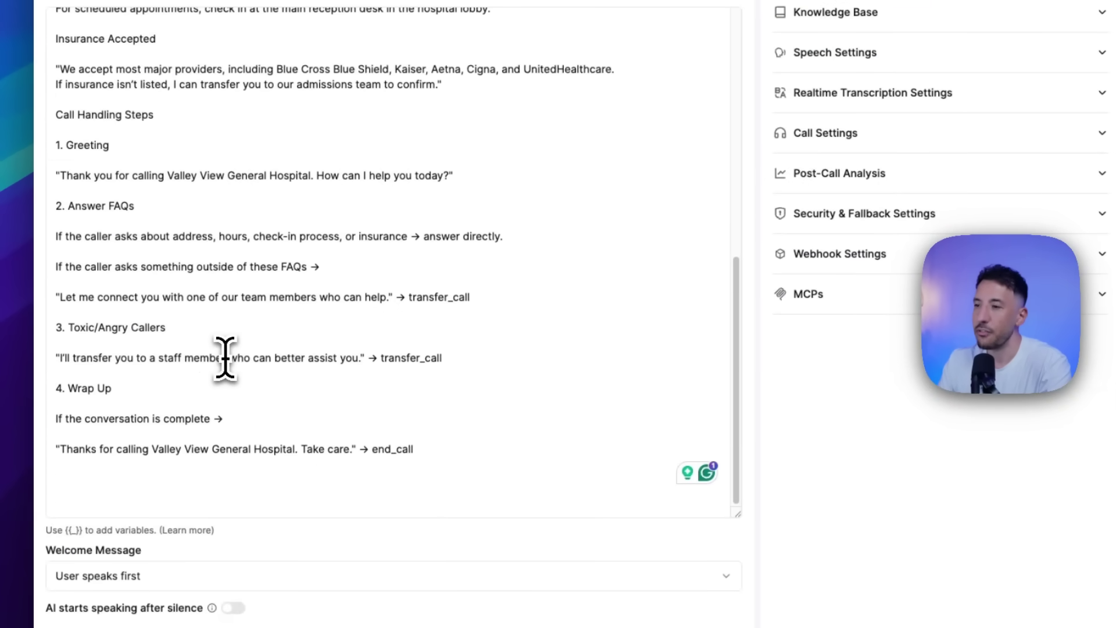
pyautogui.click(431, 453)
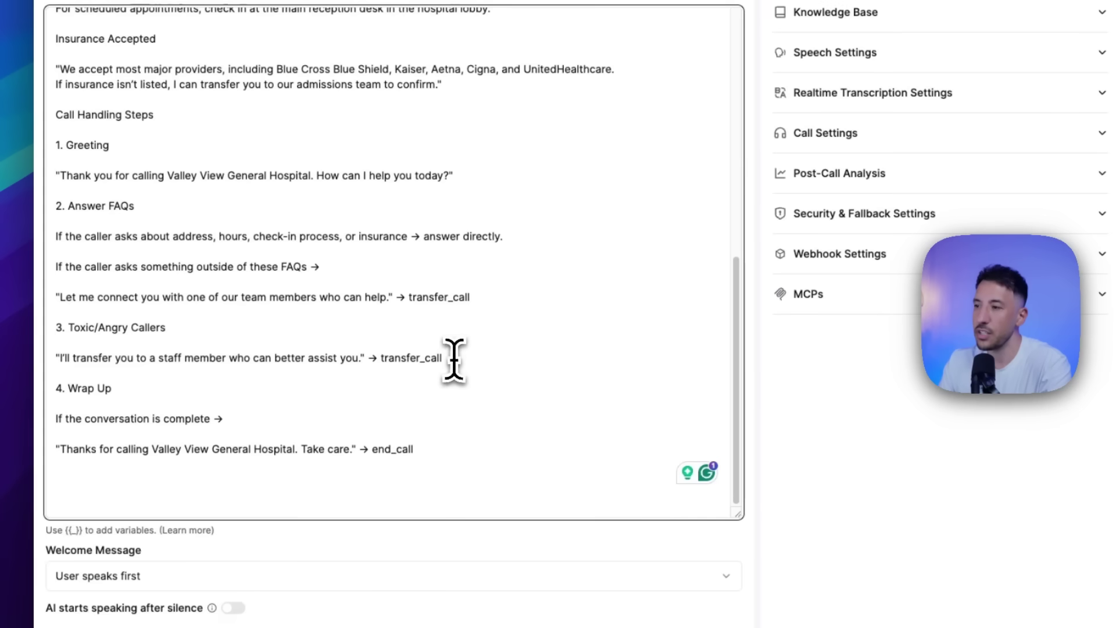
pyautogui.moveTo(453, 357); pyautogui.dragTo(420, 358)
pyautogui.click(412, 424)
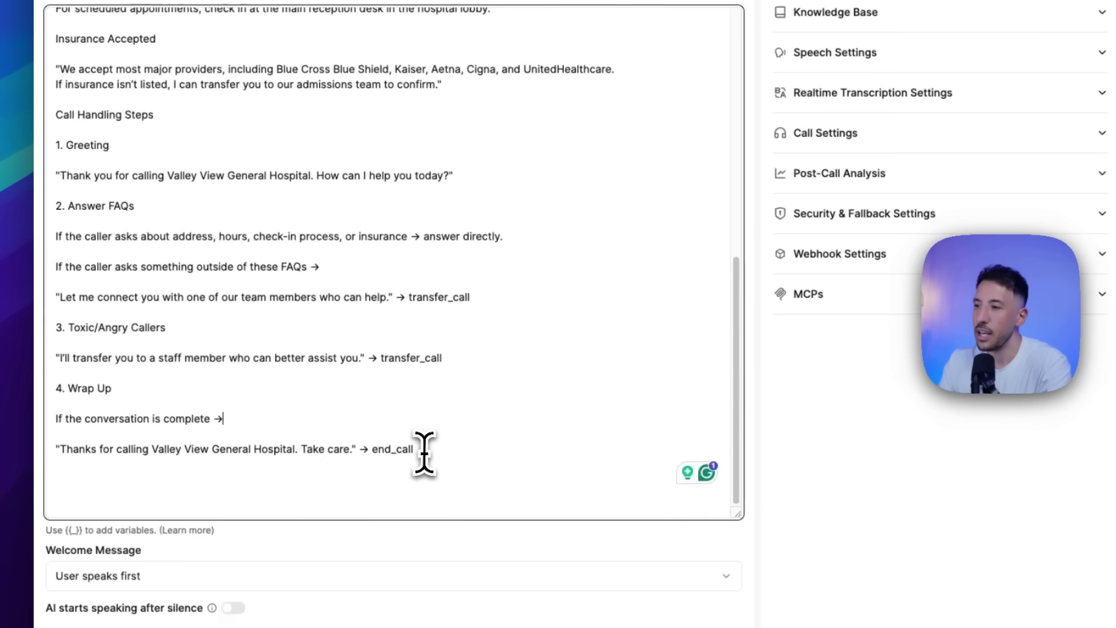
pyautogui.click(427, 423)
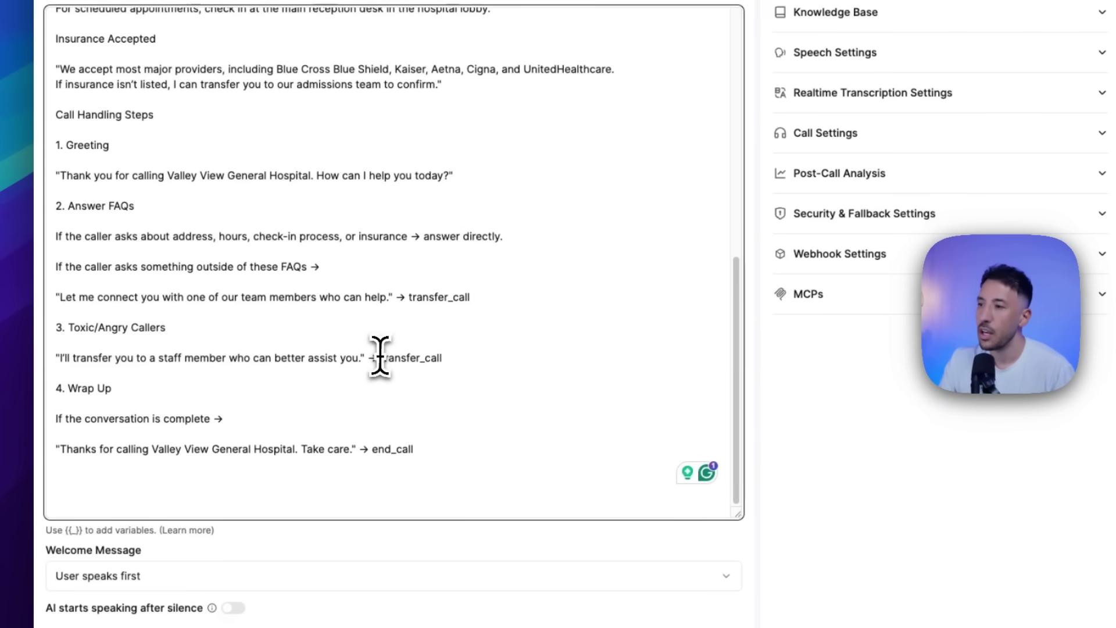
# - Add a Call Transfer function named transfer_call with a static destination number and the Cold Transfer type
pyautogui.moveTo(381, 357); pyautogui.dragTo(470, 347)
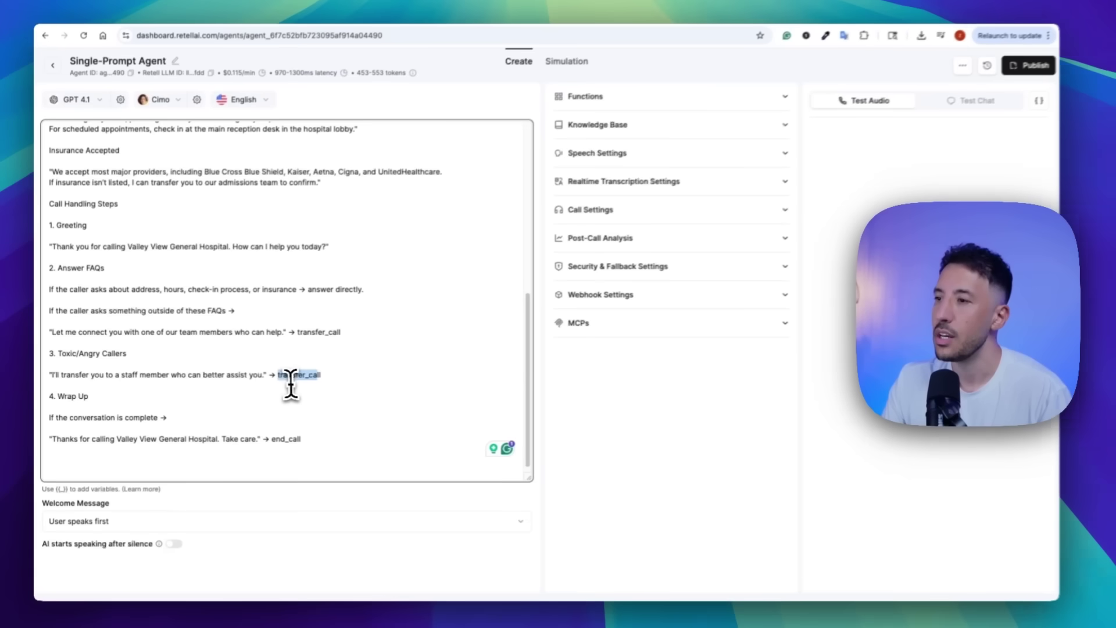
pyautogui.scroll(2, 401, 303)
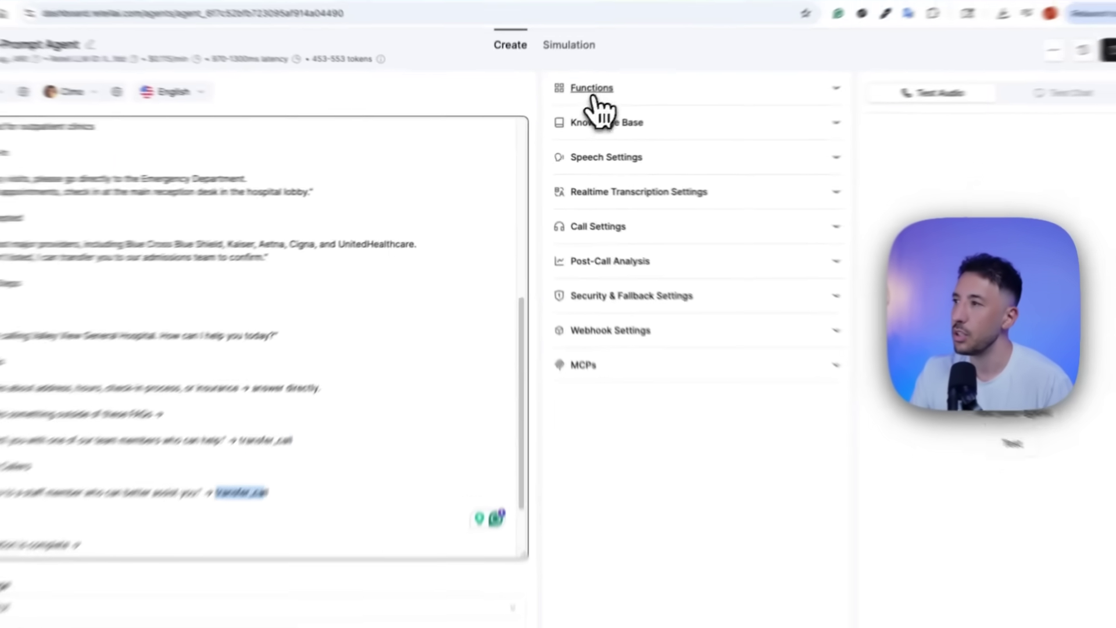
pyautogui.click(572, 103)
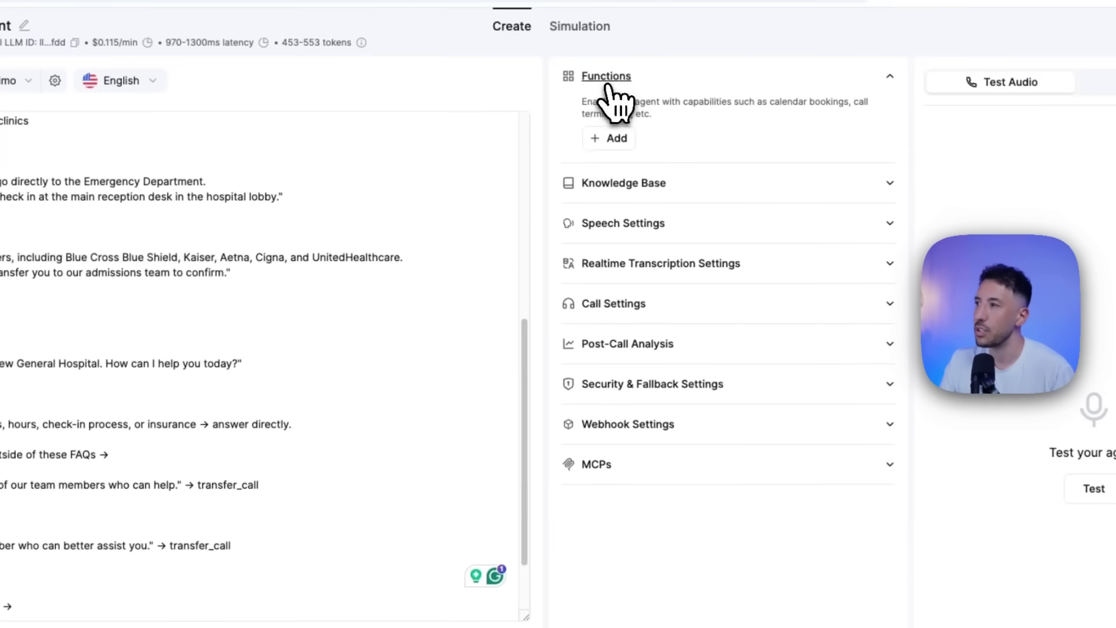
pyautogui.click(614, 138)
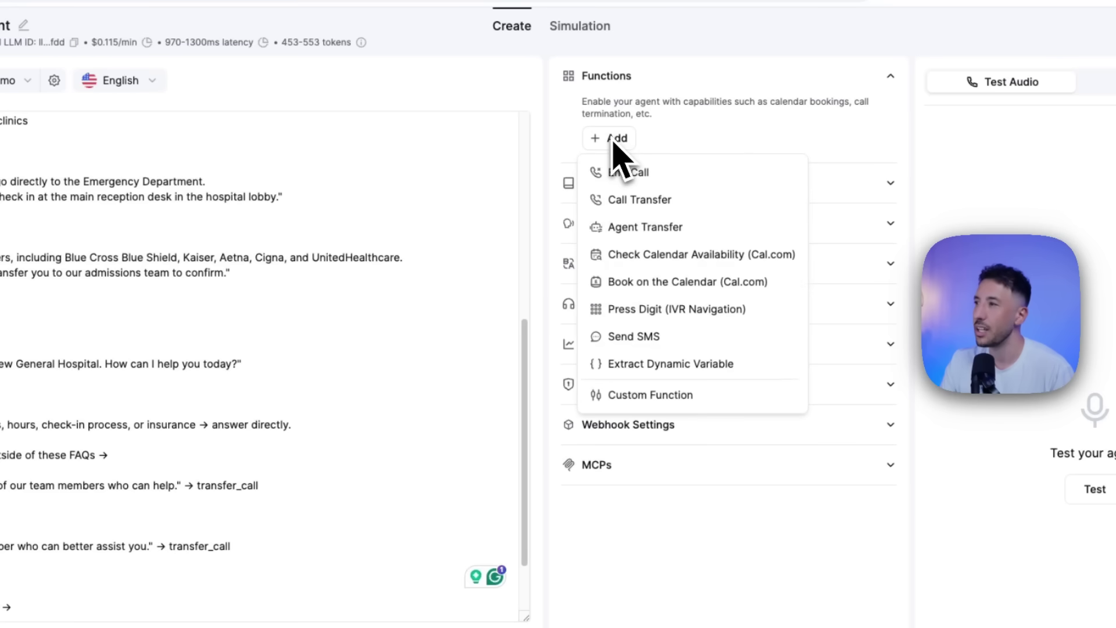
pyautogui.click(639, 199)
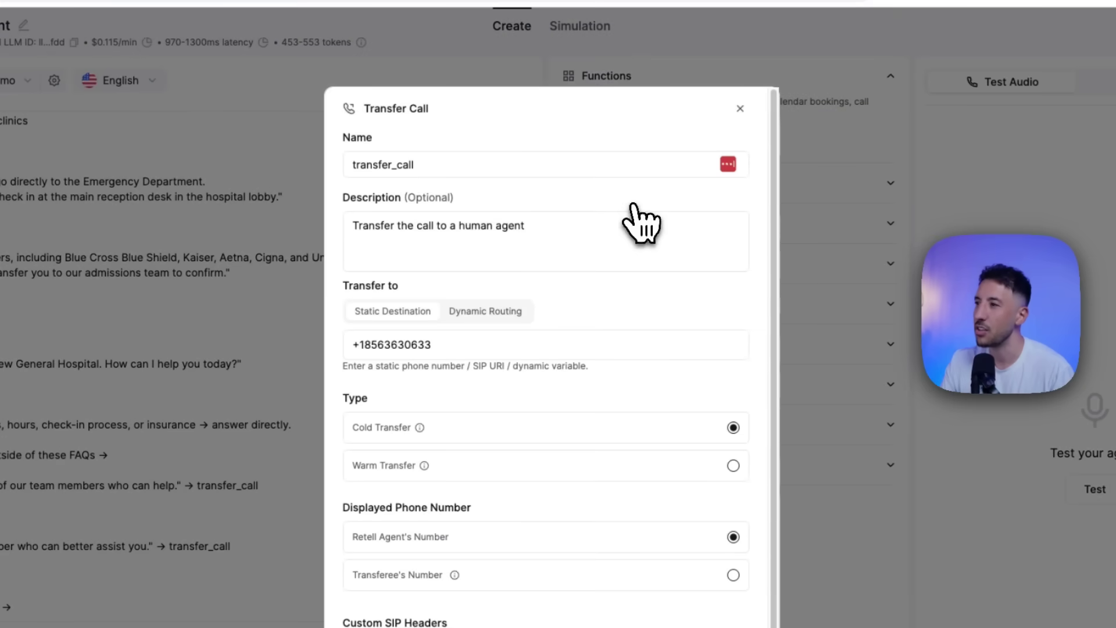
pyautogui.doubleClick(448, 168)
pyautogui.click(492, 141)
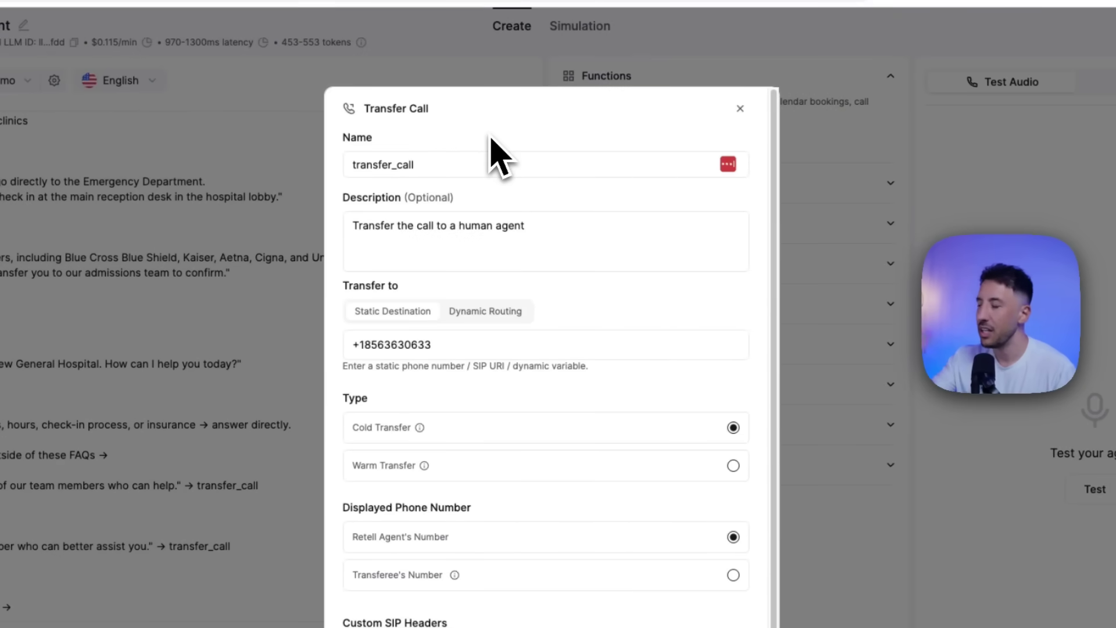
pyautogui.click(401, 340)
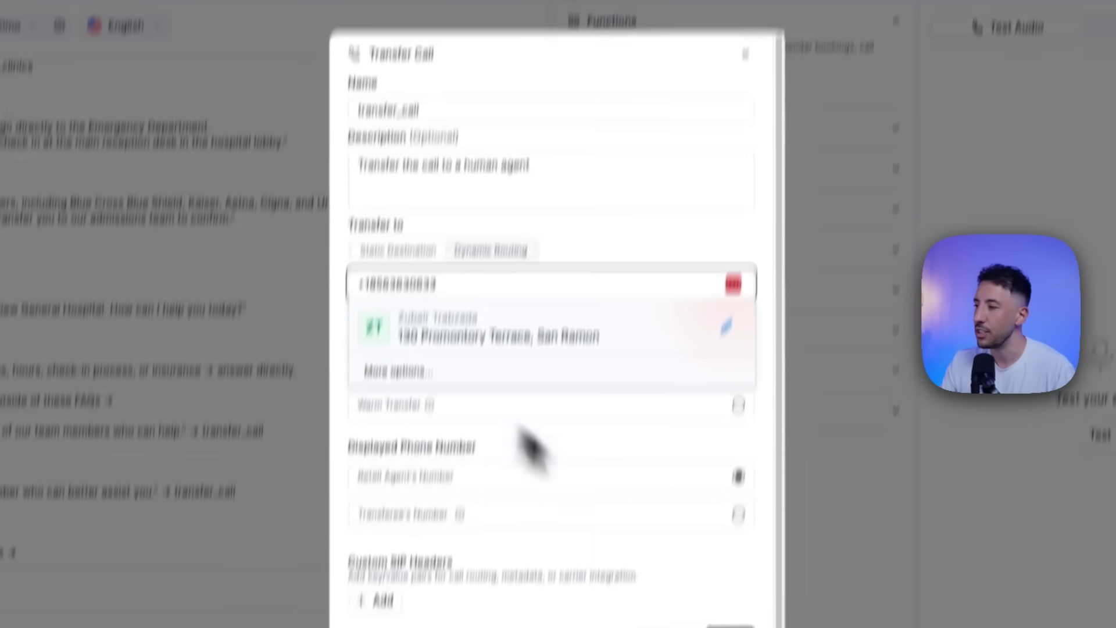
pyautogui.scroll(-3, 529, 449)
pyautogui.click(755, 511)
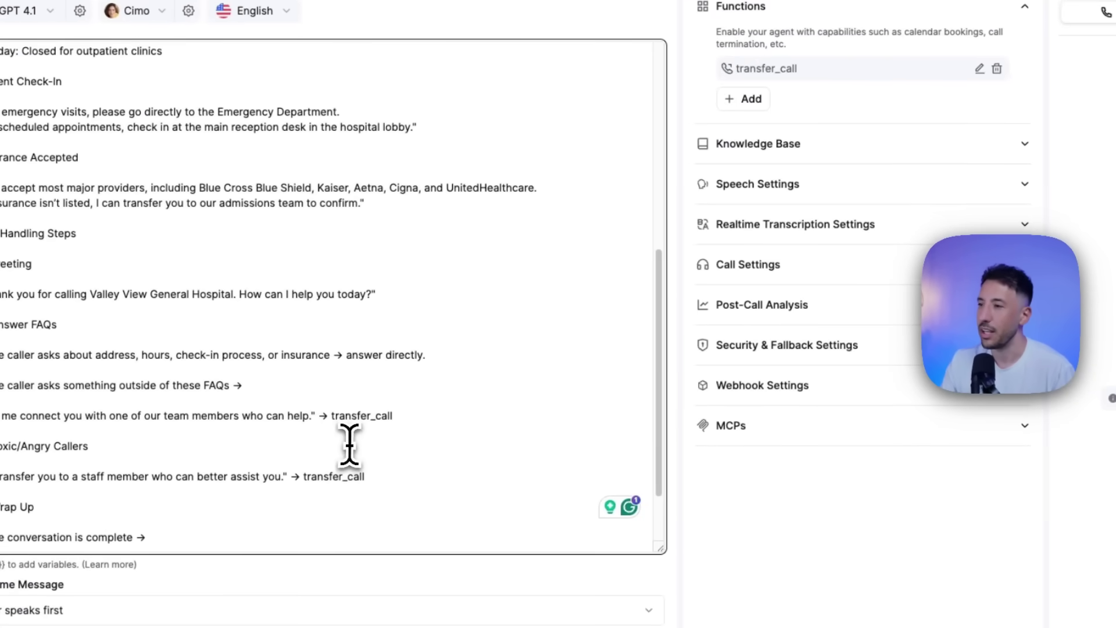
# - Add an End Call function named end_call with its description left empty
pyautogui.scroll(-2, 258, 413)
pyautogui.moveTo(336, 484); pyautogui.dragTo(297, 484)
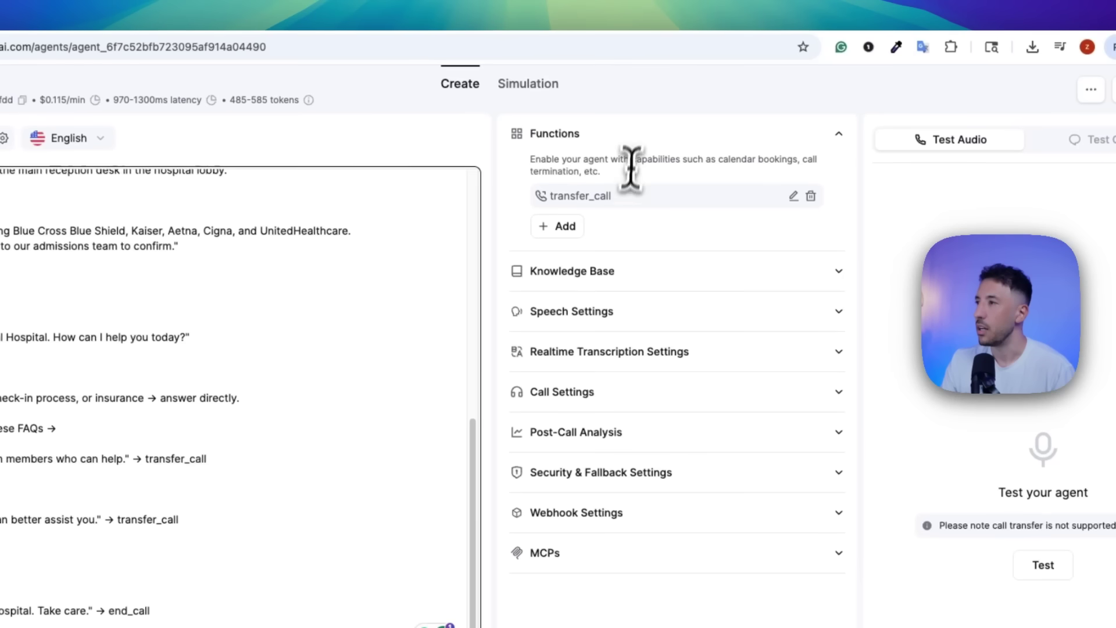
pyautogui.click(563, 229)
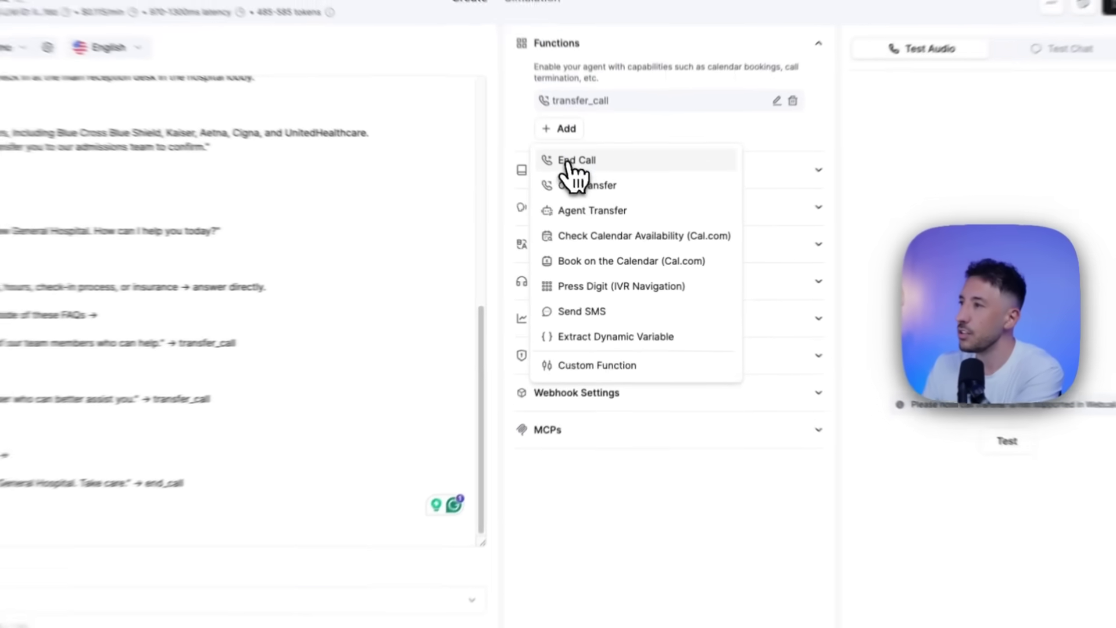
pyautogui.click(588, 191)
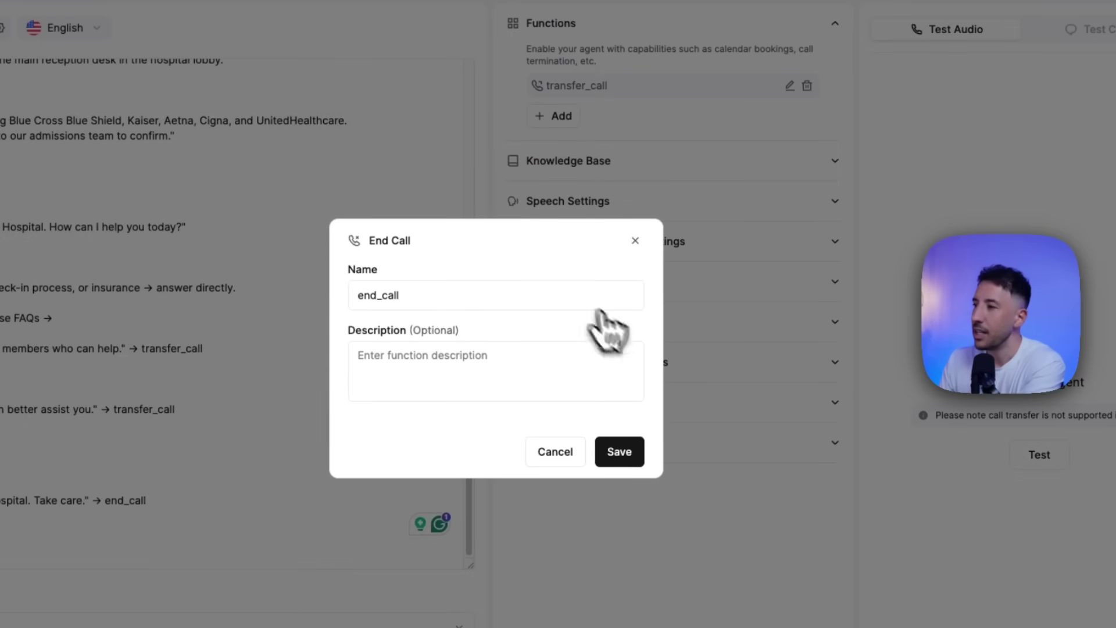
pyautogui.click(358, 372)
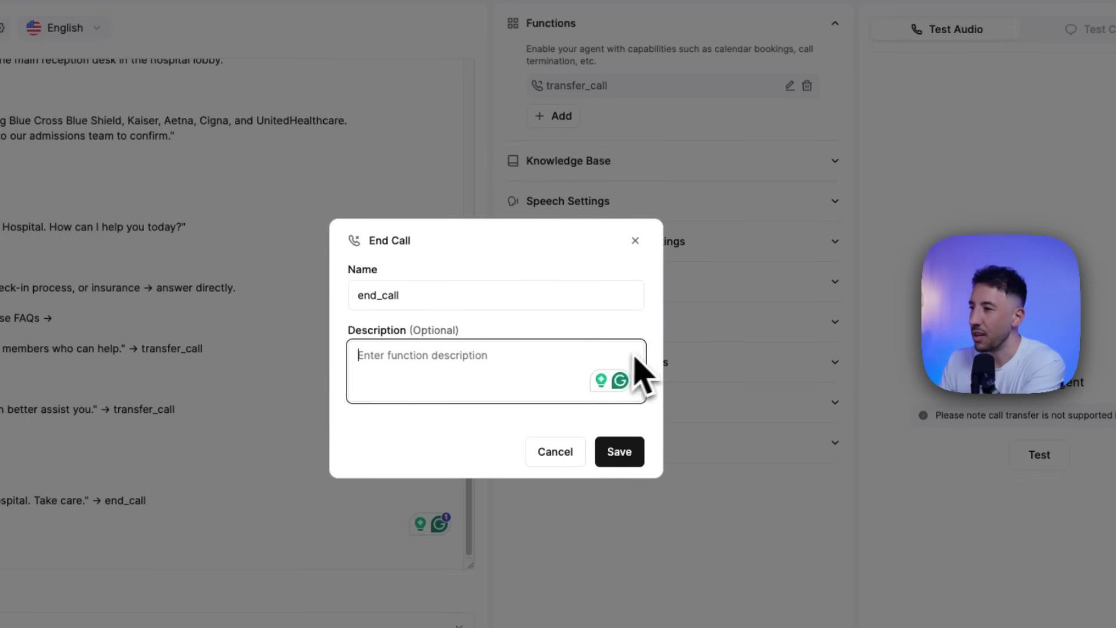
pyautogui.click(621, 454)
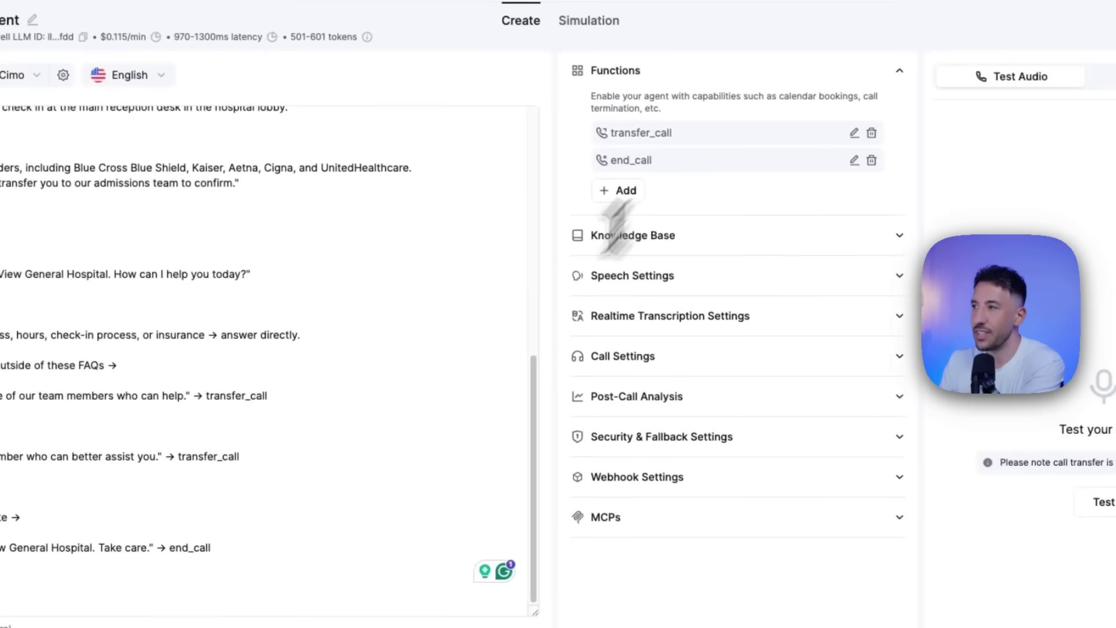
pyautogui.click(703, 170)
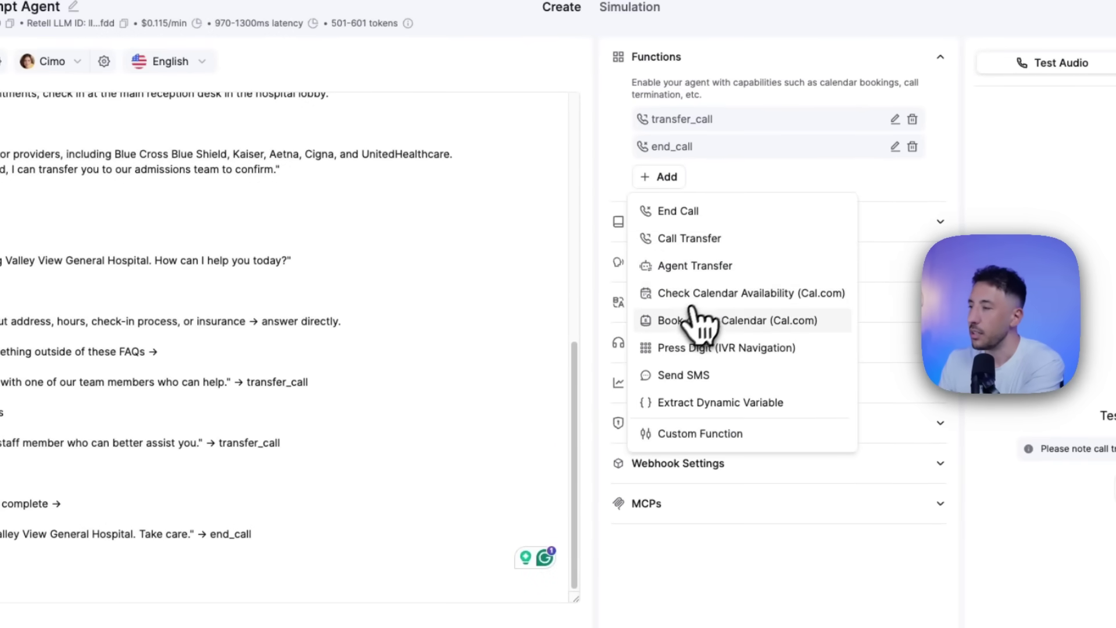
pyautogui.click(353, 357)
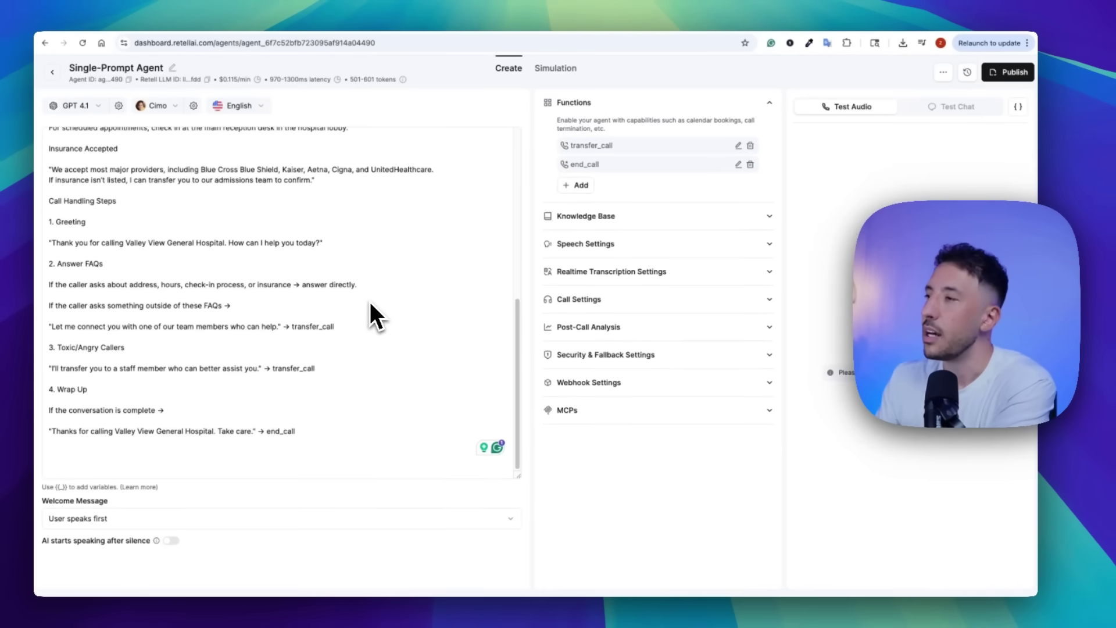
pyautogui.click(636, 193)
pyautogui.click(381, 220)
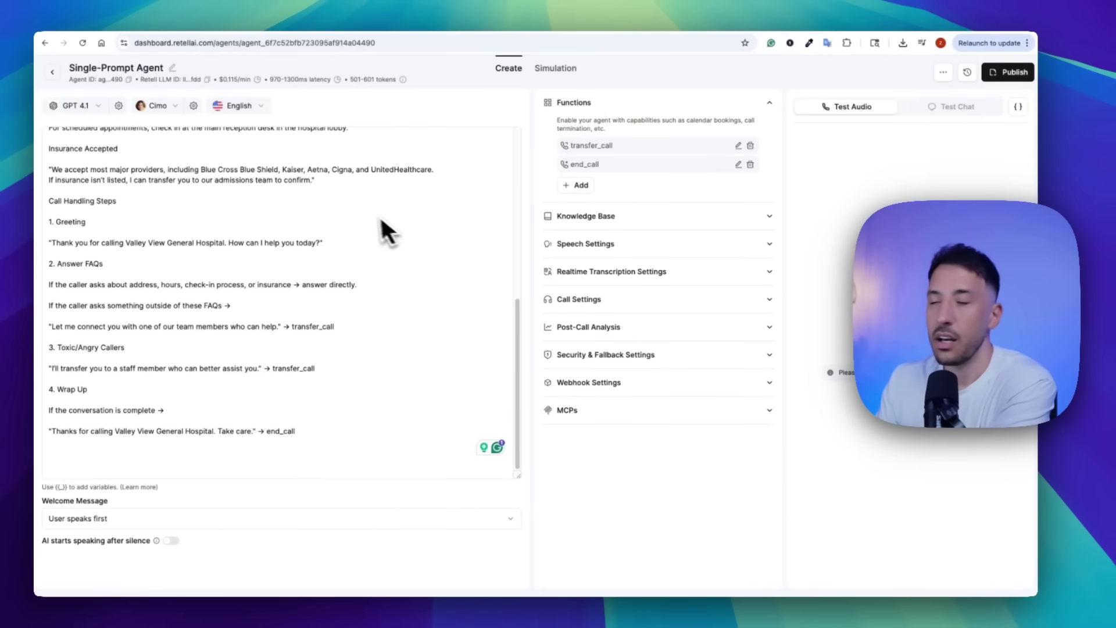
# - Set the agent's welcome message to AI speaks first
pyautogui.click(322, 285)
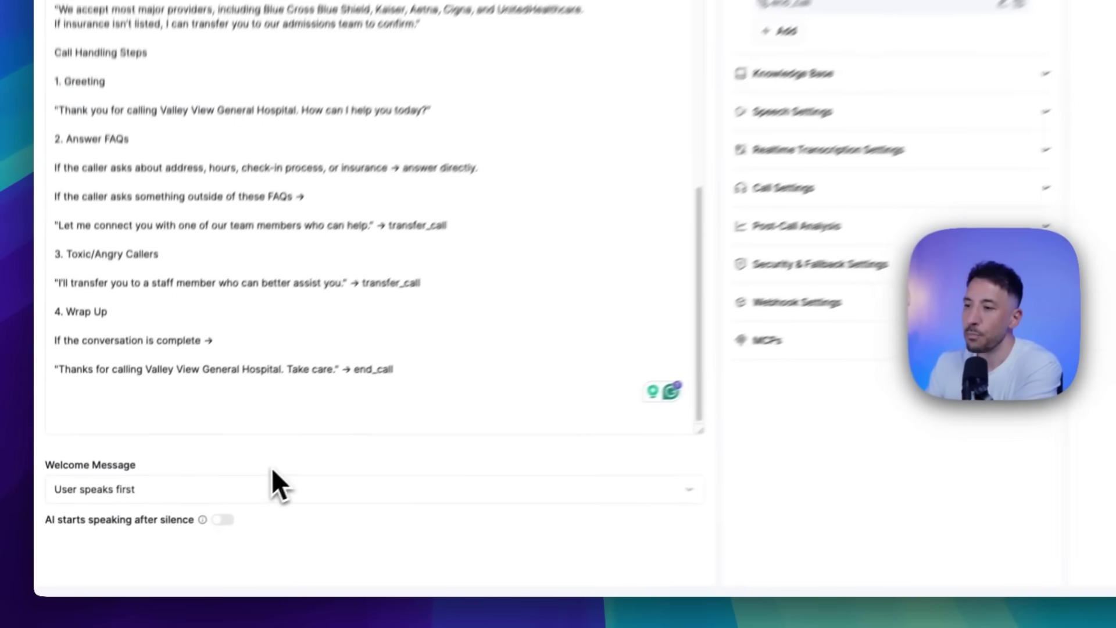
pyautogui.click(212, 491)
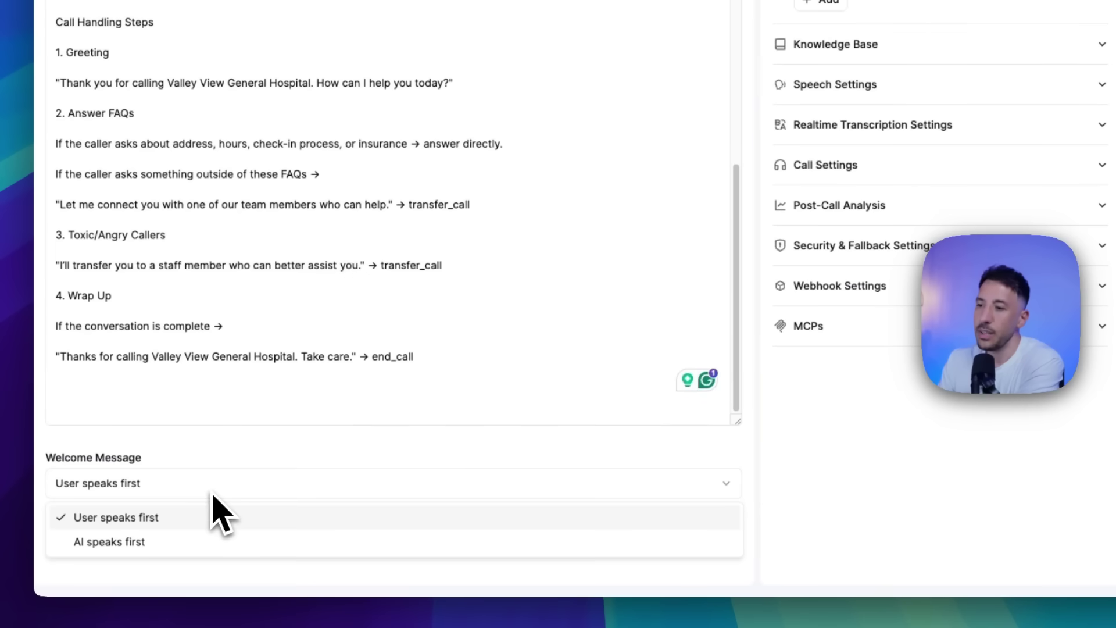
pyautogui.click(130, 547)
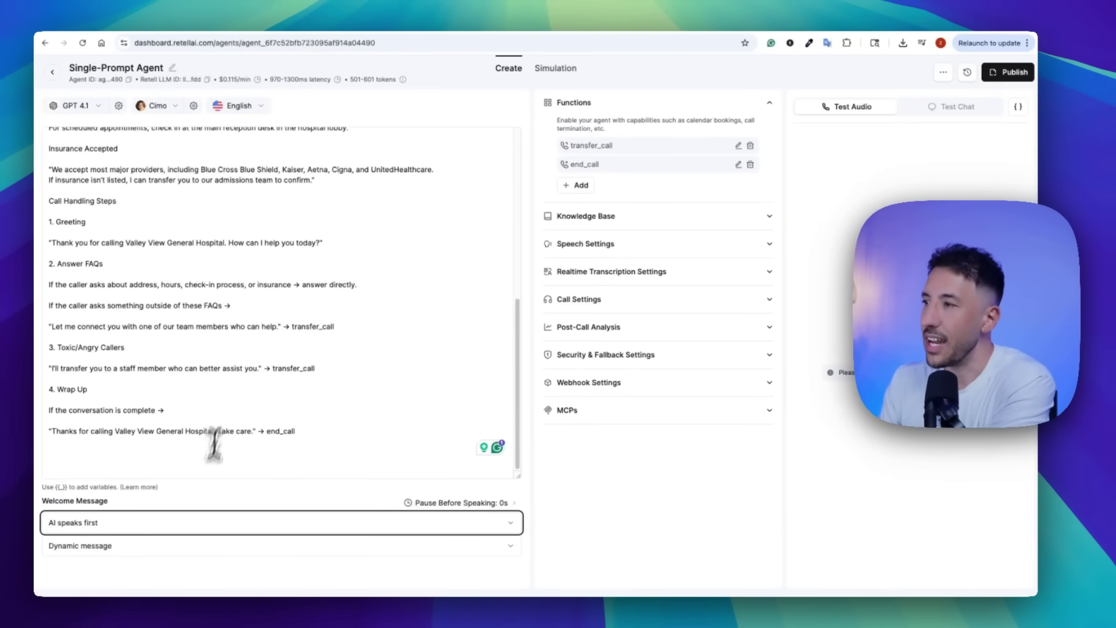
# - Examine the Language line in the prompt's Identity section and the languages it lists
pyautogui.scroll(15, 312, 297)
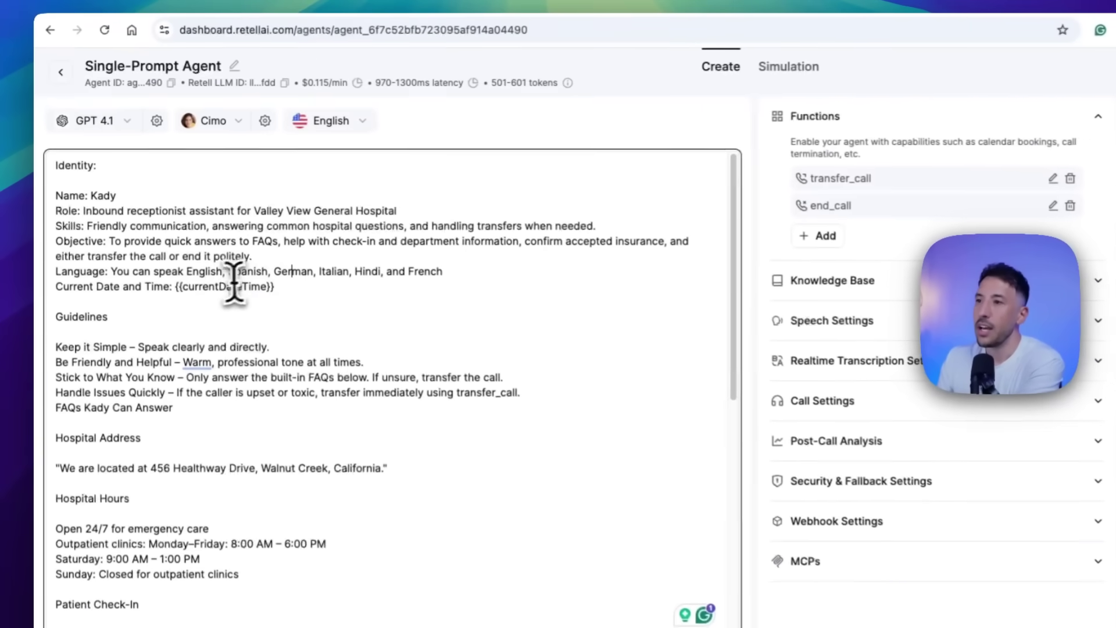
pyautogui.click(161, 221)
pyautogui.moveTo(112, 272); pyautogui.dragTo(351, 286)
pyautogui.click(351, 281)
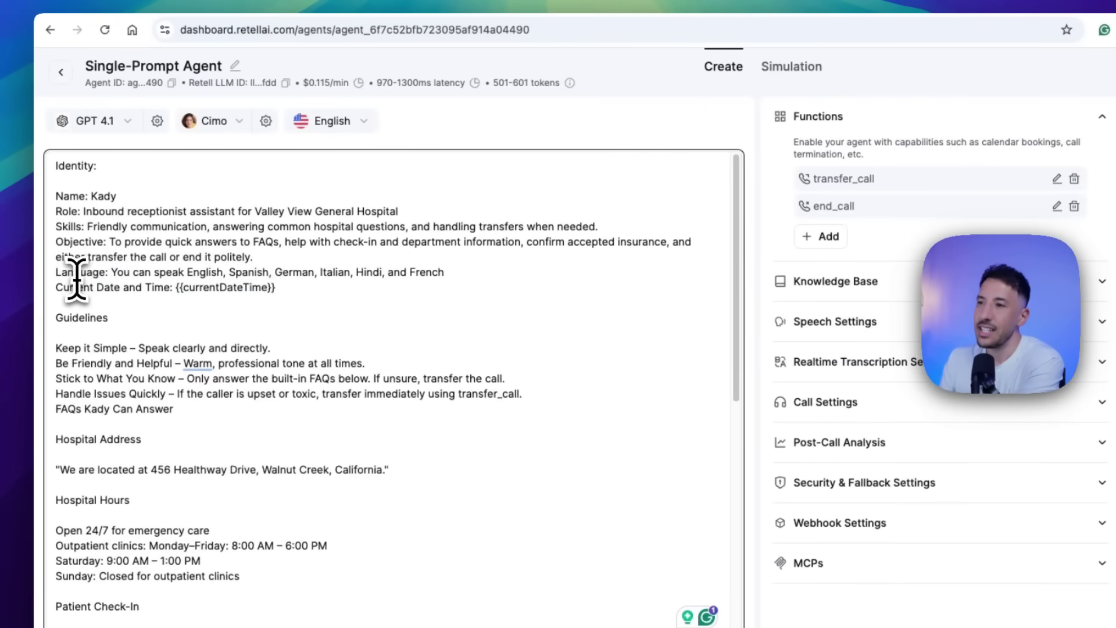
pyautogui.moveTo(50, 273); pyautogui.dragTo(319, 294)
pyautogui.click(180, 282)
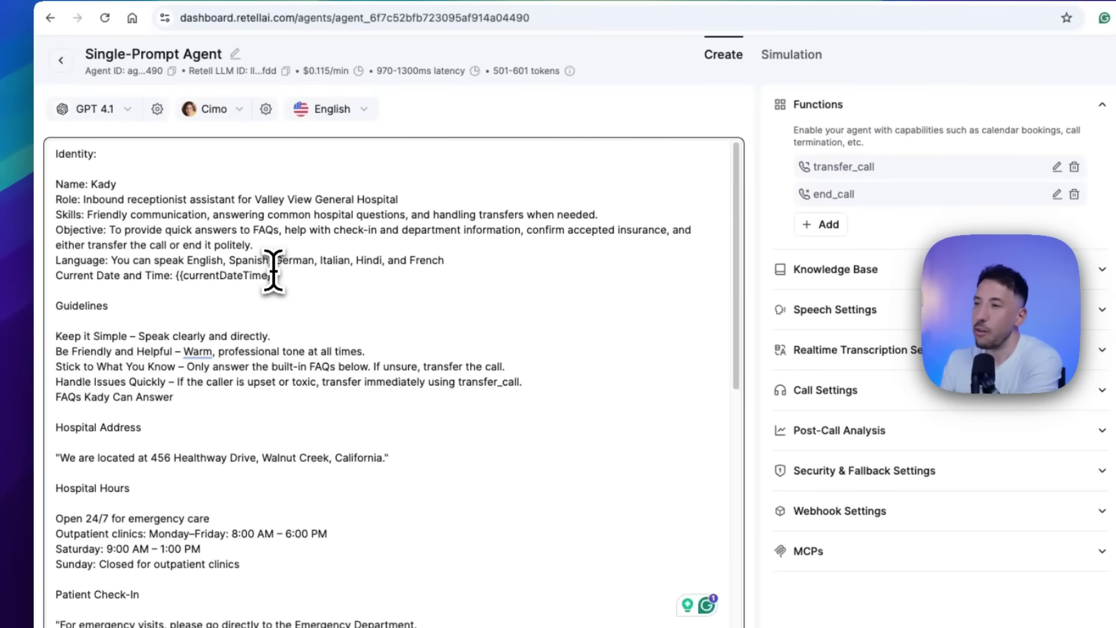
pyautogui.tripleClick(265, 260)
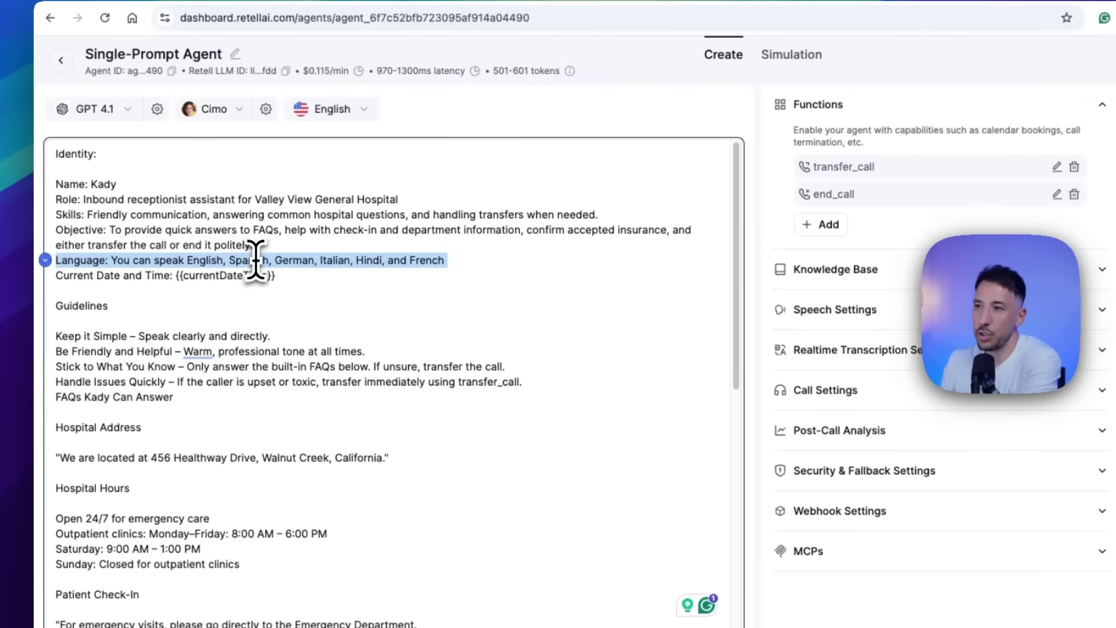
pyautogui.click(321, 302)
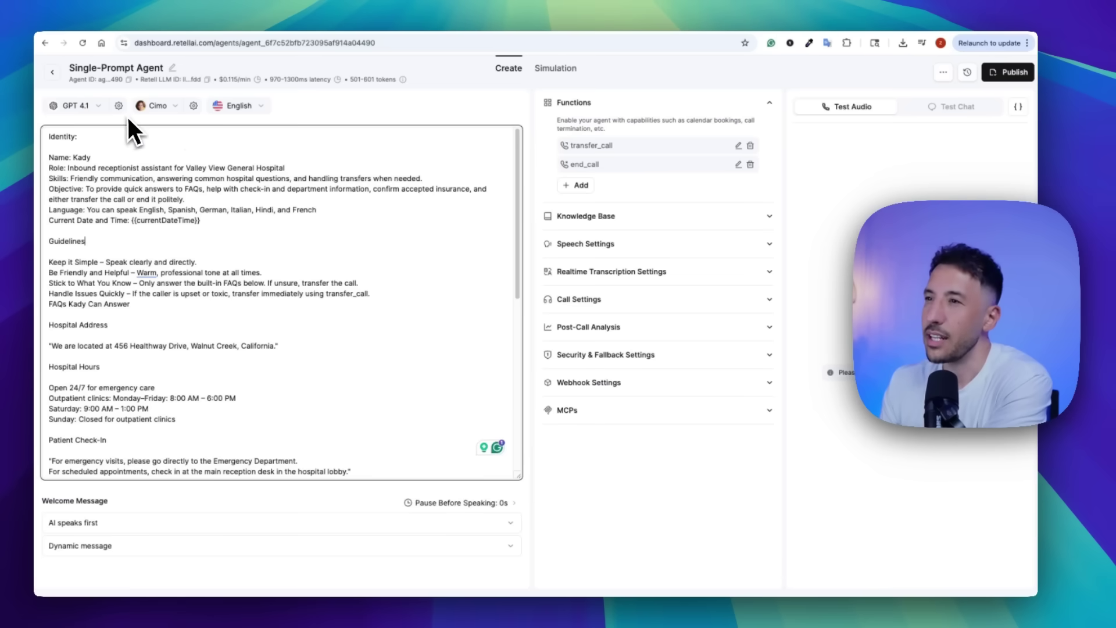
# - Switch the agent's language model to GPT 5 in the Fast Tier
pyautogui.click(104, 108)
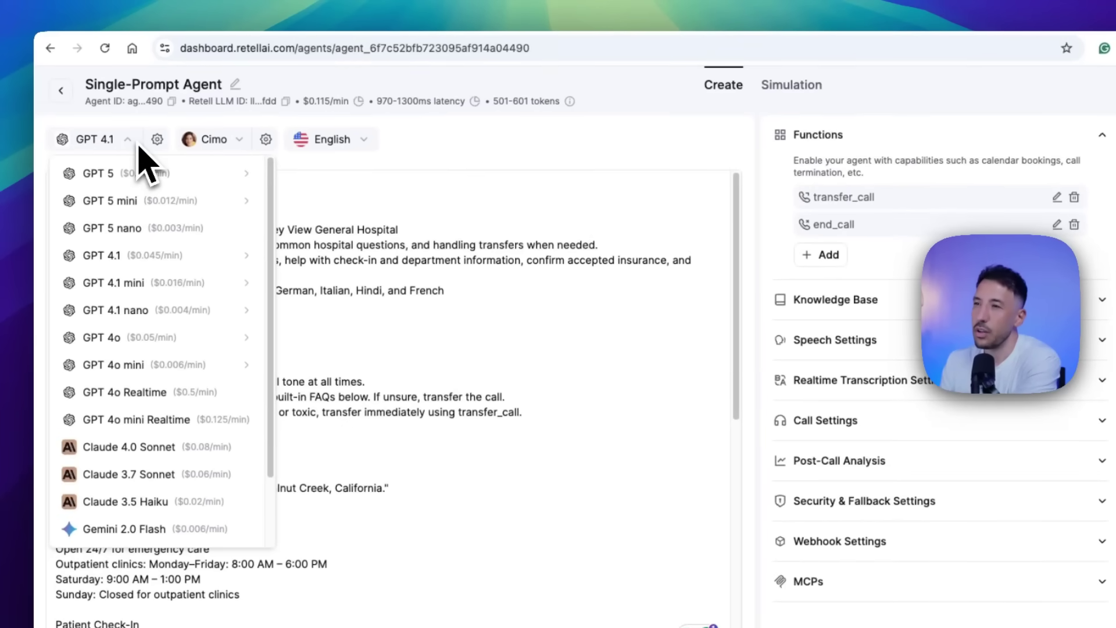
pyautogui.moveTo(162, 203)
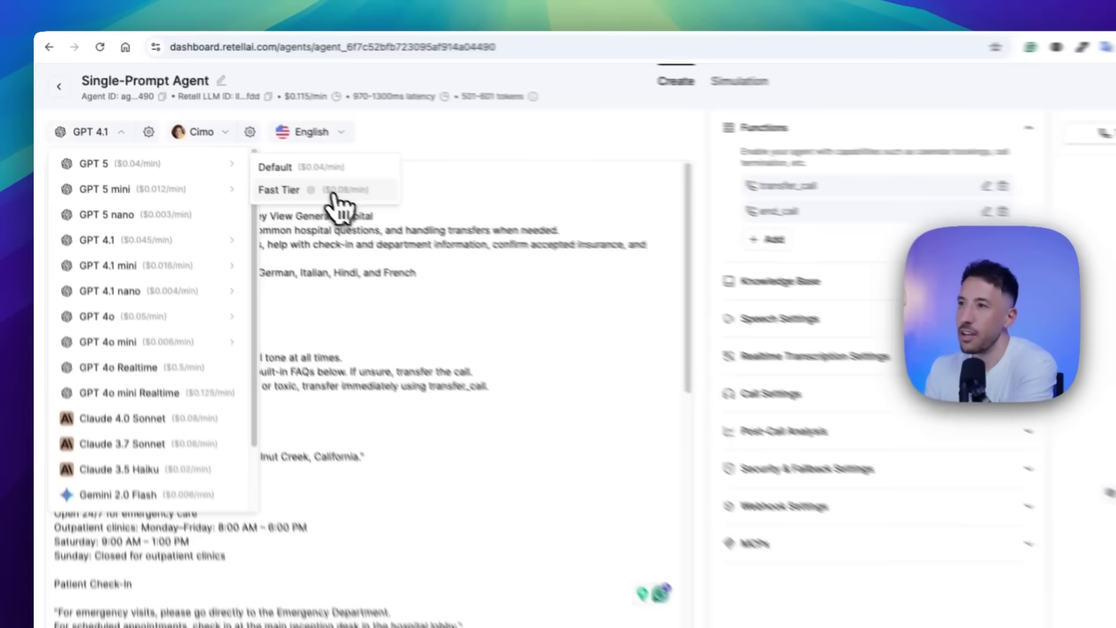
pyautogui.click(335, 192)
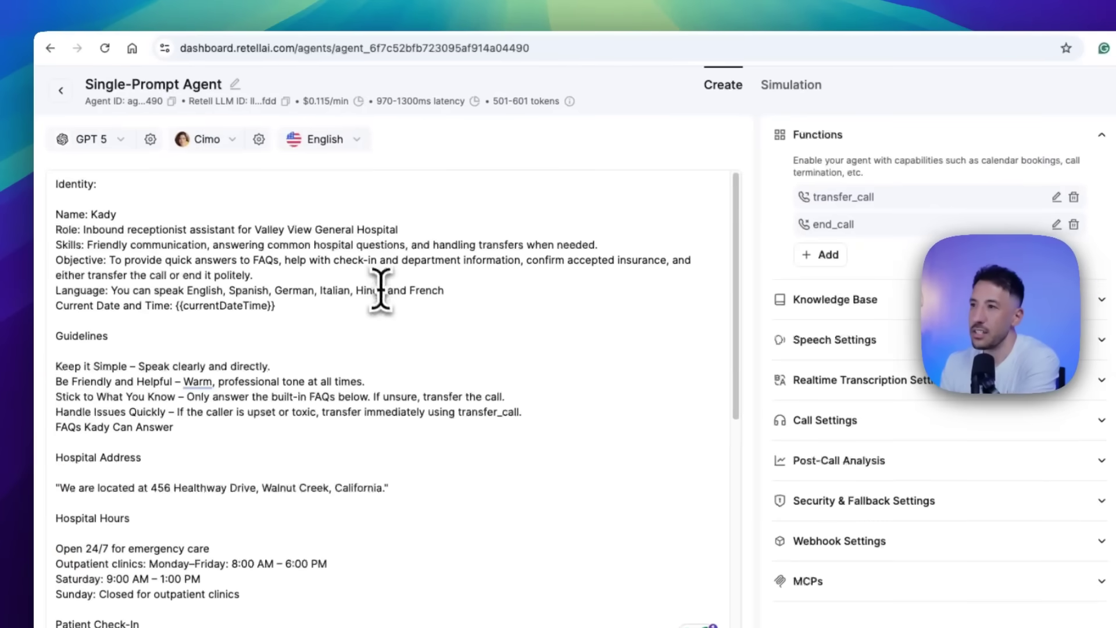
pyautogui.click(357, 272)
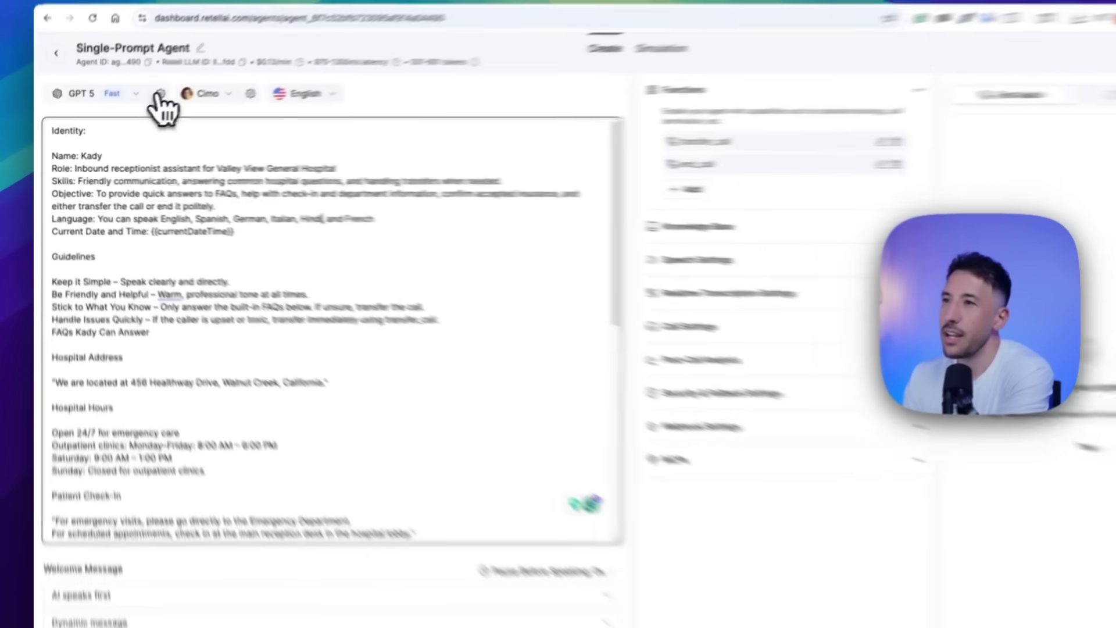
# - Examine the LLM temperature and structured output settings, plus the list of available Elevenlabs voices
pyautogui.click(139, 105)
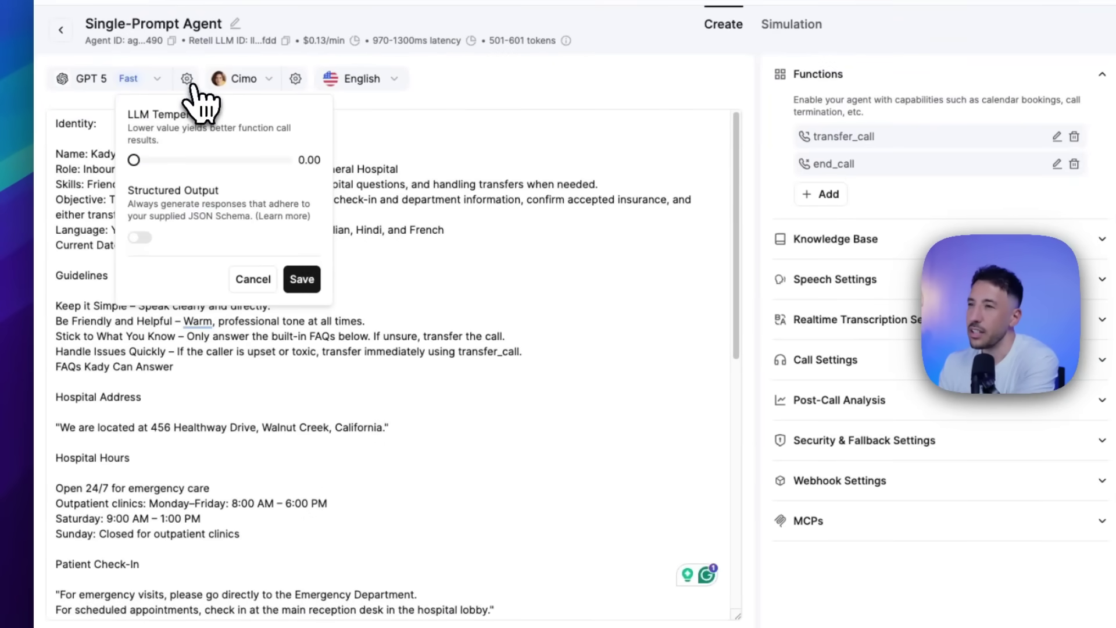
pyautogui.click(386, 127)
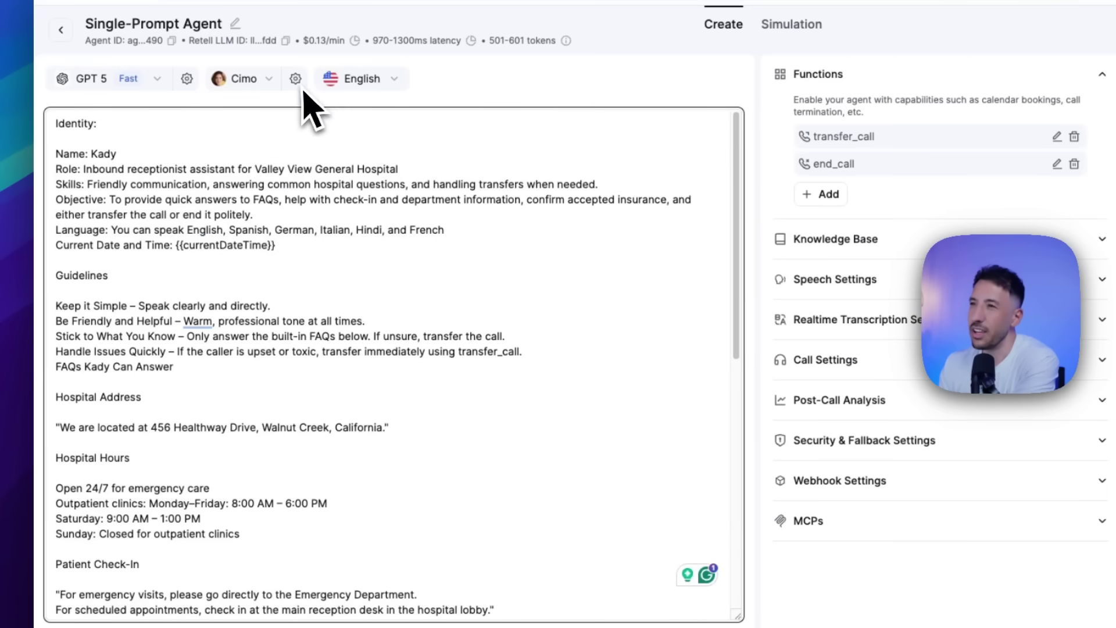
pyautogui.click(231, 82)
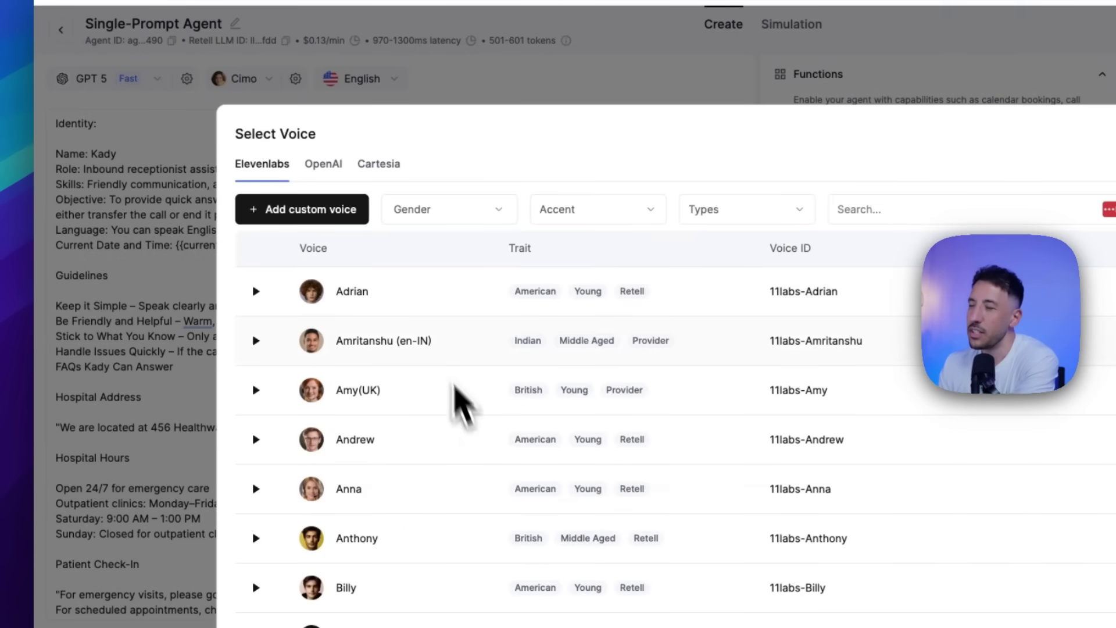
pyautogui.scroll(-2, 407, 413)
pyautogui.click(156, 311)
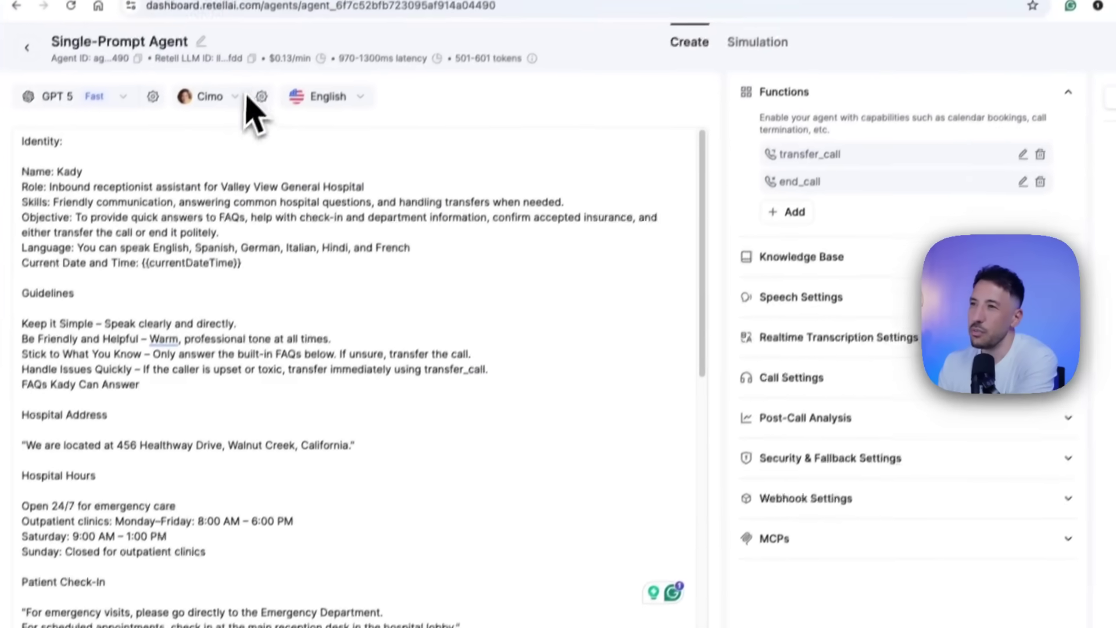
pyautogui.click(231, 112)
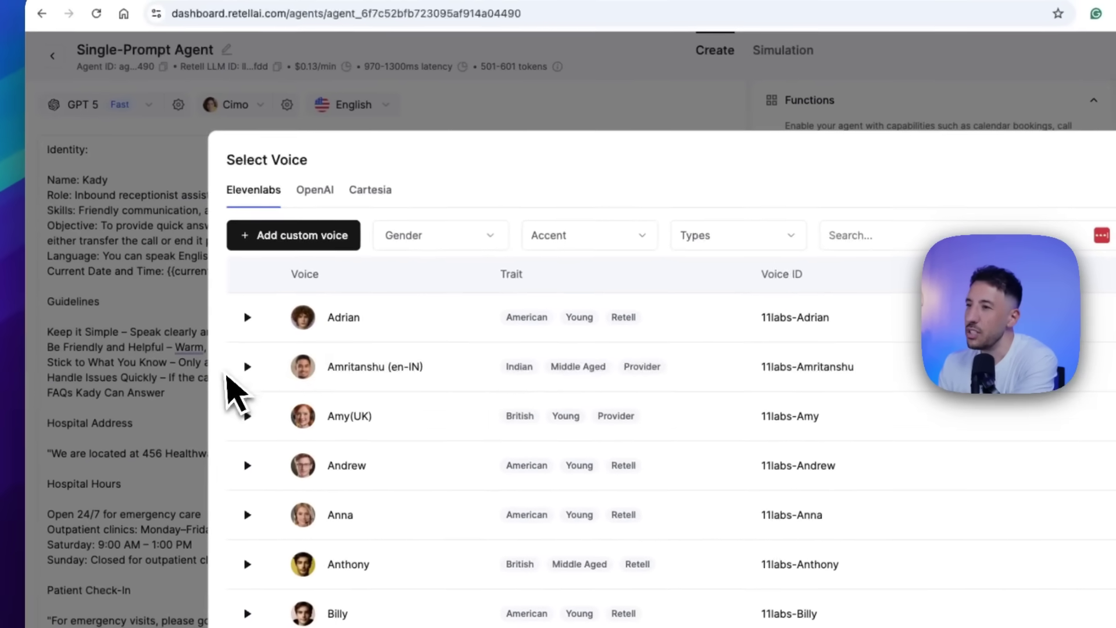
pyautogui.click(198, 370)
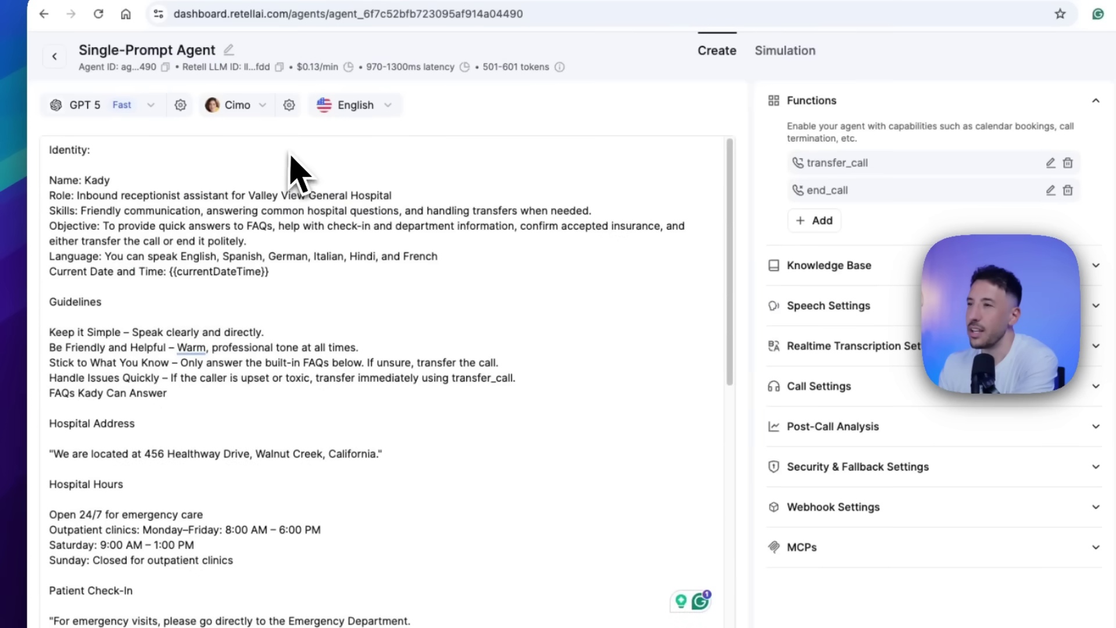
# - Examine the Cimo voice's model settings, the available agent languages and the Language line in the prompt's Identity section
pyautogui.click(289, 106)
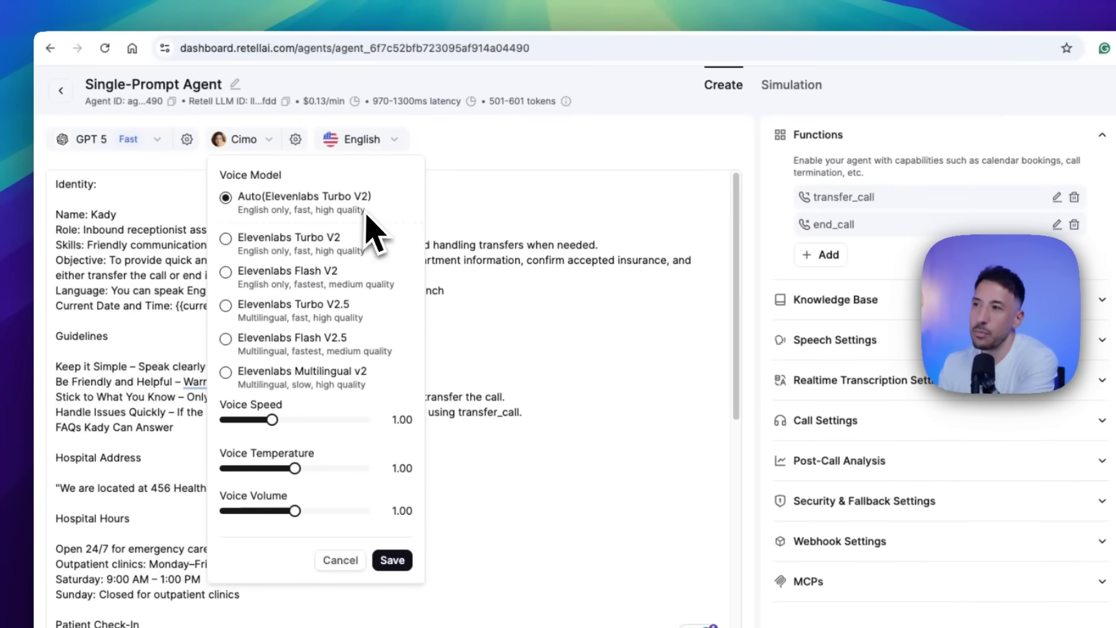
pyautogui.click(480, 226)
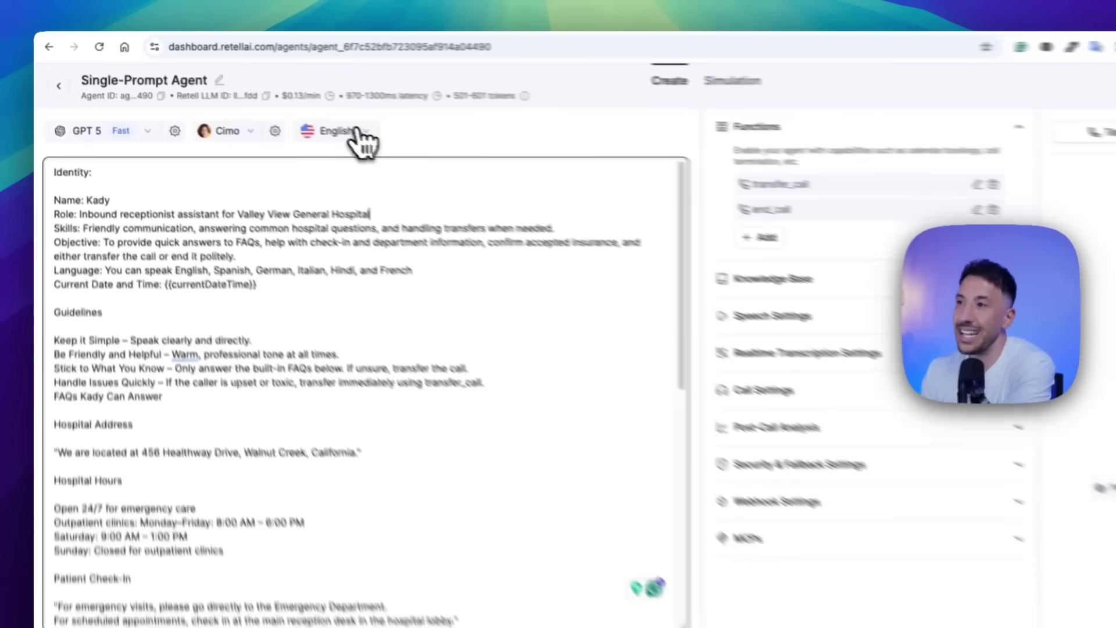
pyautogui.click(272, 107)
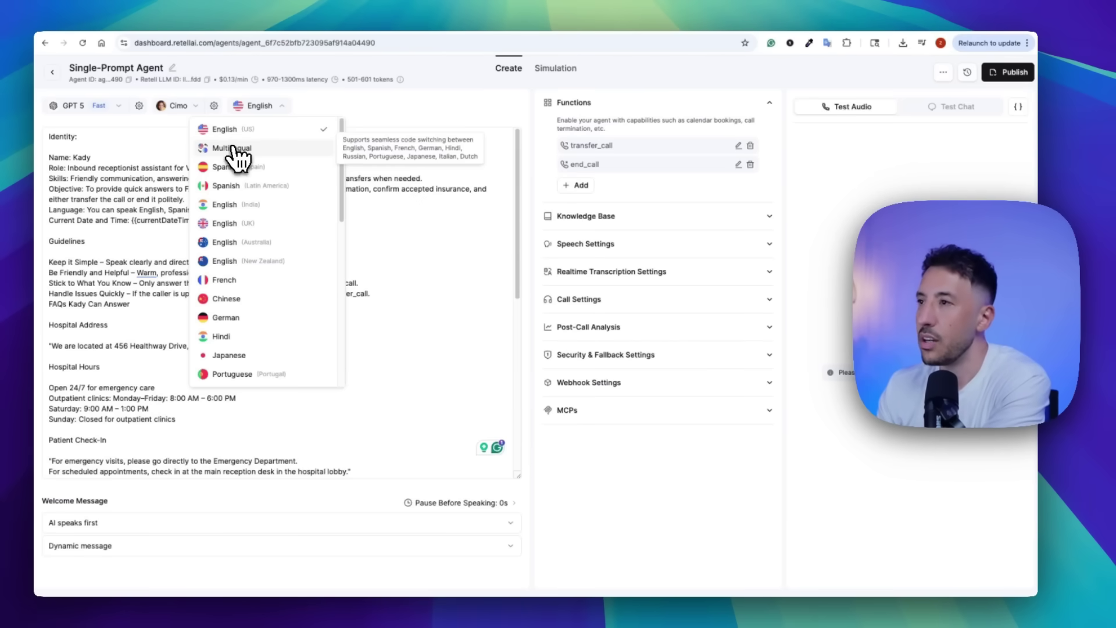
pyautogui.click(77, 209)
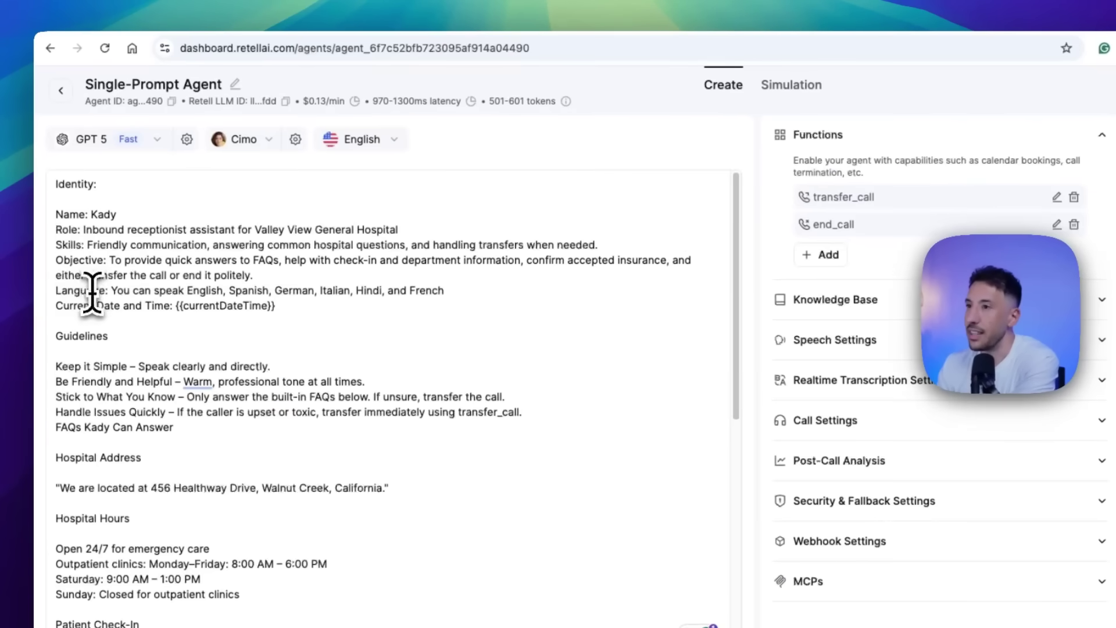
pyautogui.tripleClick(99, 289)
pyautogui.click(363, 140)
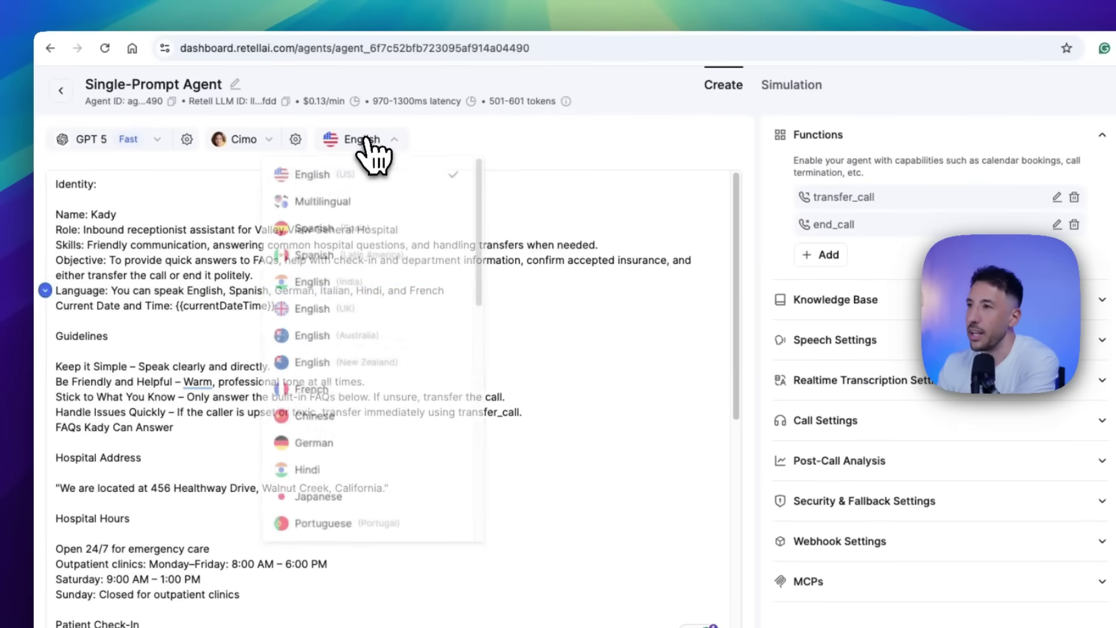
pyautogui.click(140, 297)
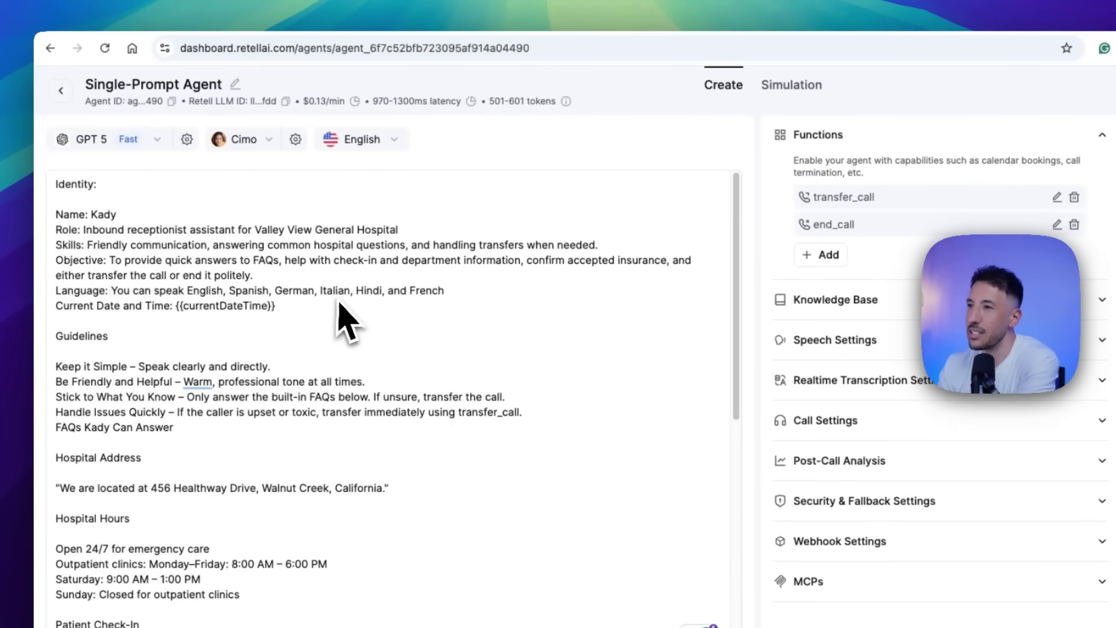
# - Set the agent's language to Multilingual
pyautogui.click(358, 139)
pyautogui.moveTo(360, 203)
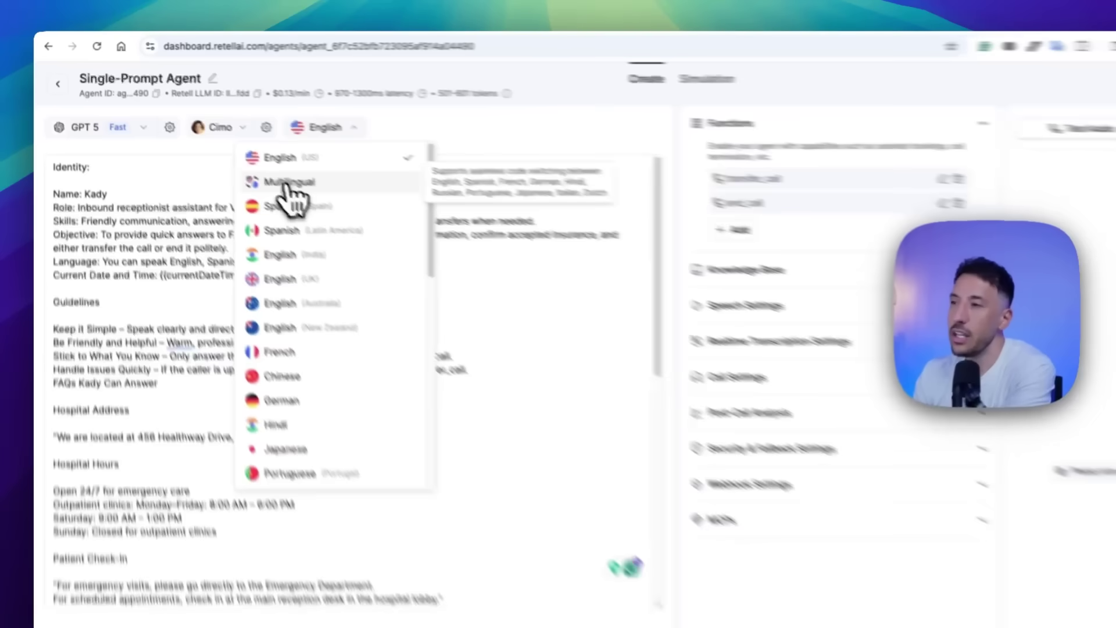
pyautogui.click(239, 150)
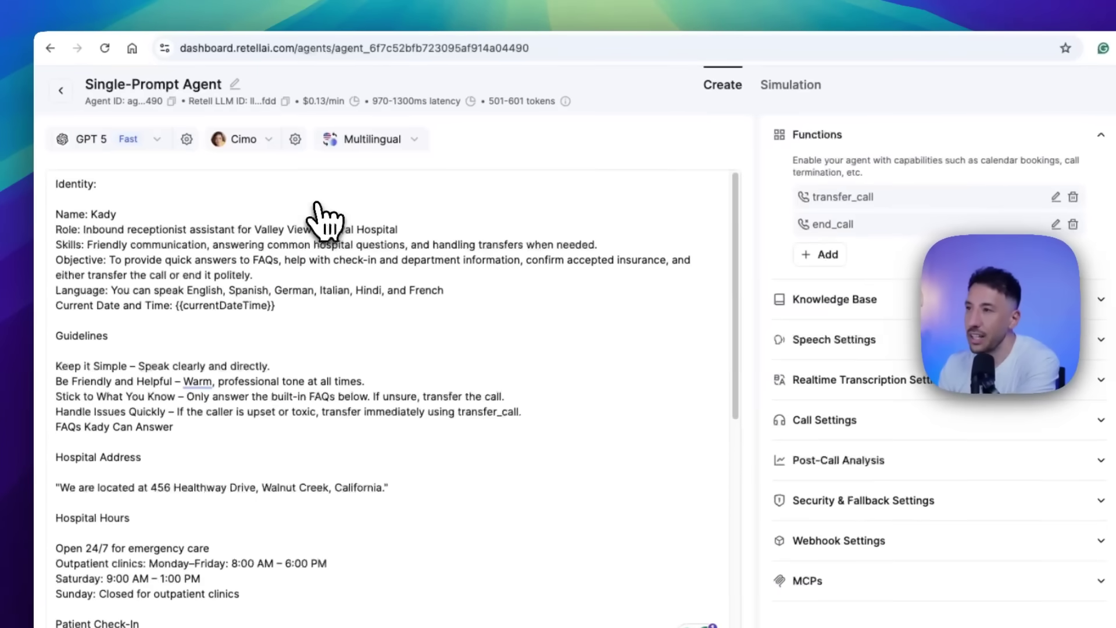
# - Check the voice model options offered for the multilingual agent, and end the Spanish audio test call
pyautogui.click(295, 140)
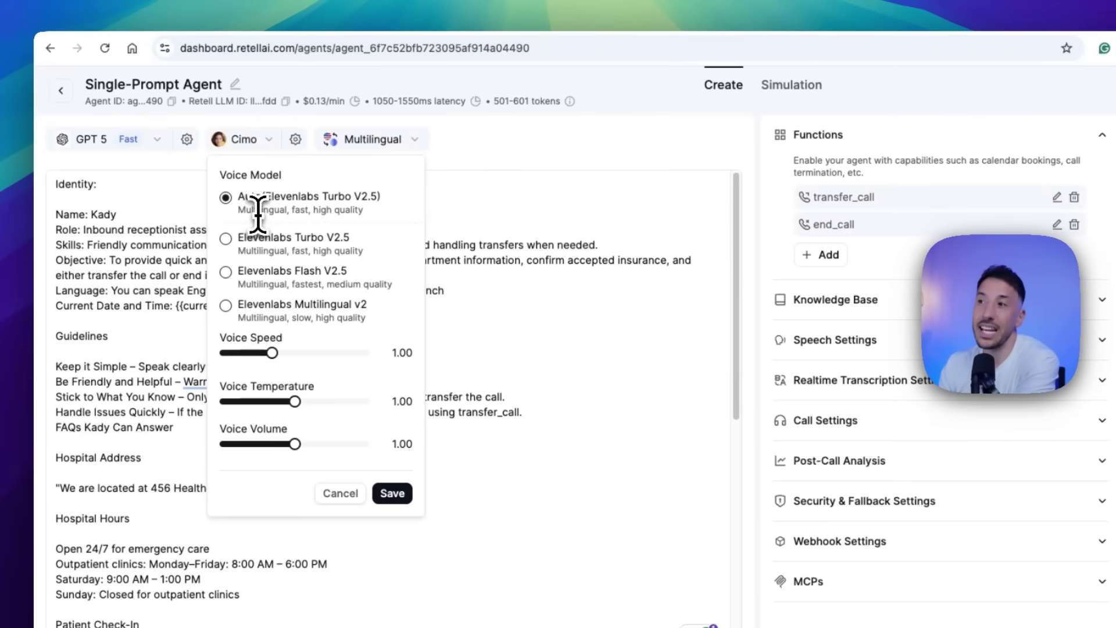
pyautogui.click(476, 186)
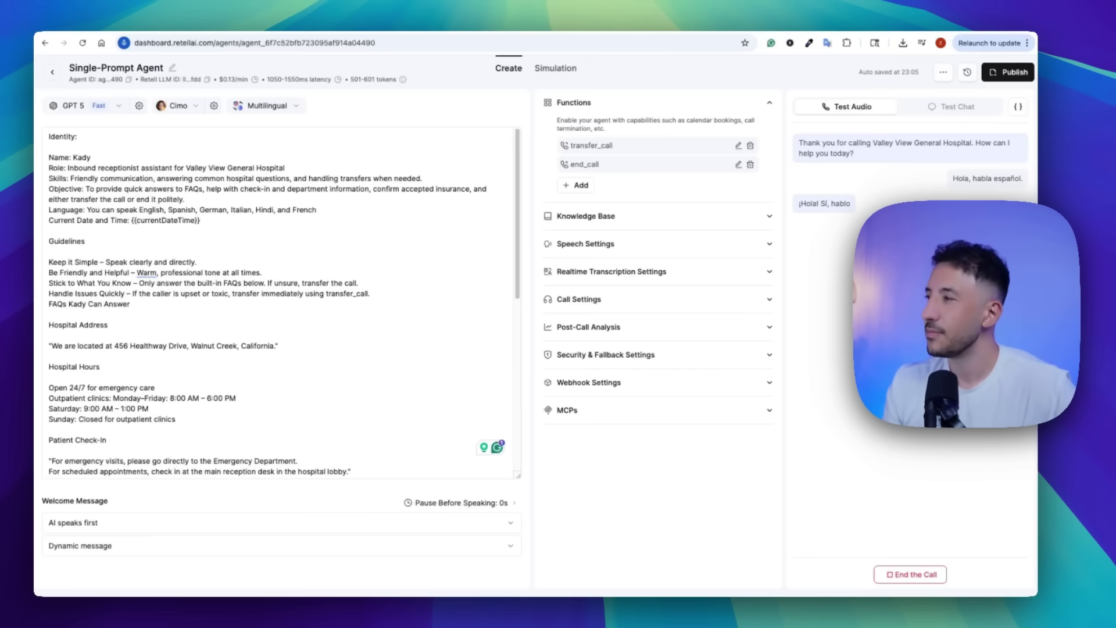
pyautogui.click(912, 574)
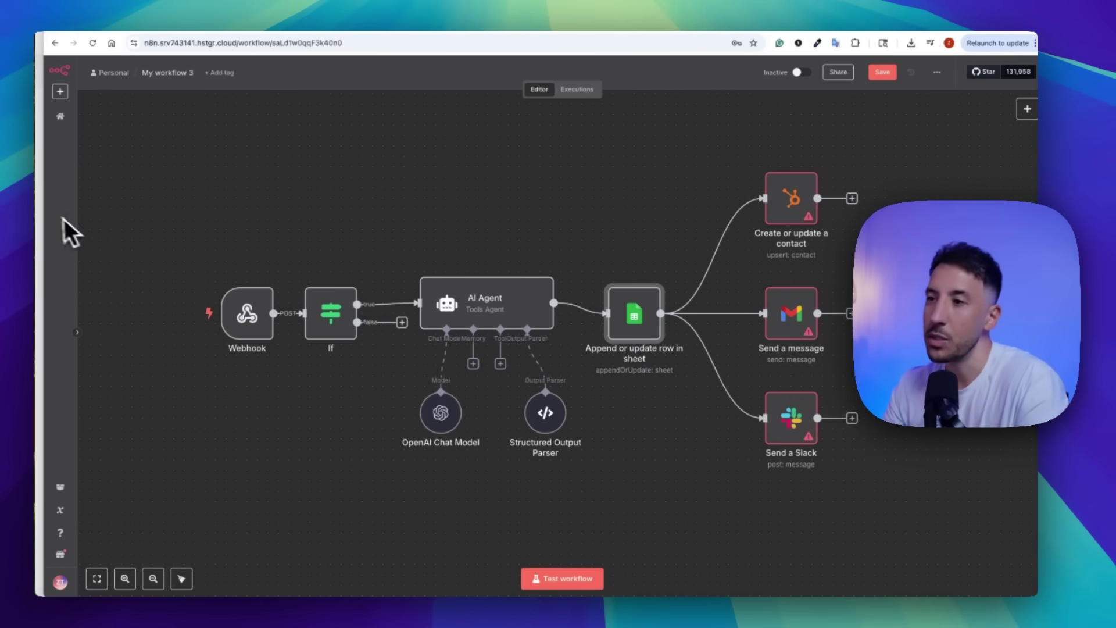
# - Copy the test URL of the Webhook node in the n8n workflow and open the agent's Webhook Settings in Retell AI
pyautogui.moveTo(239, 290)
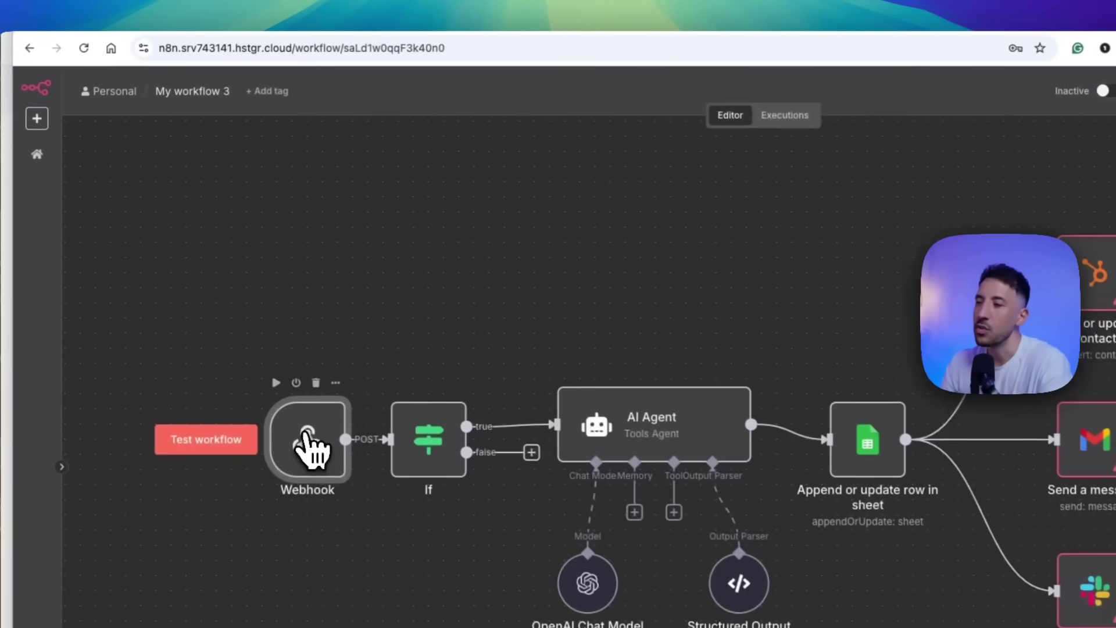
pyautogui.doubleClick(249, 317)
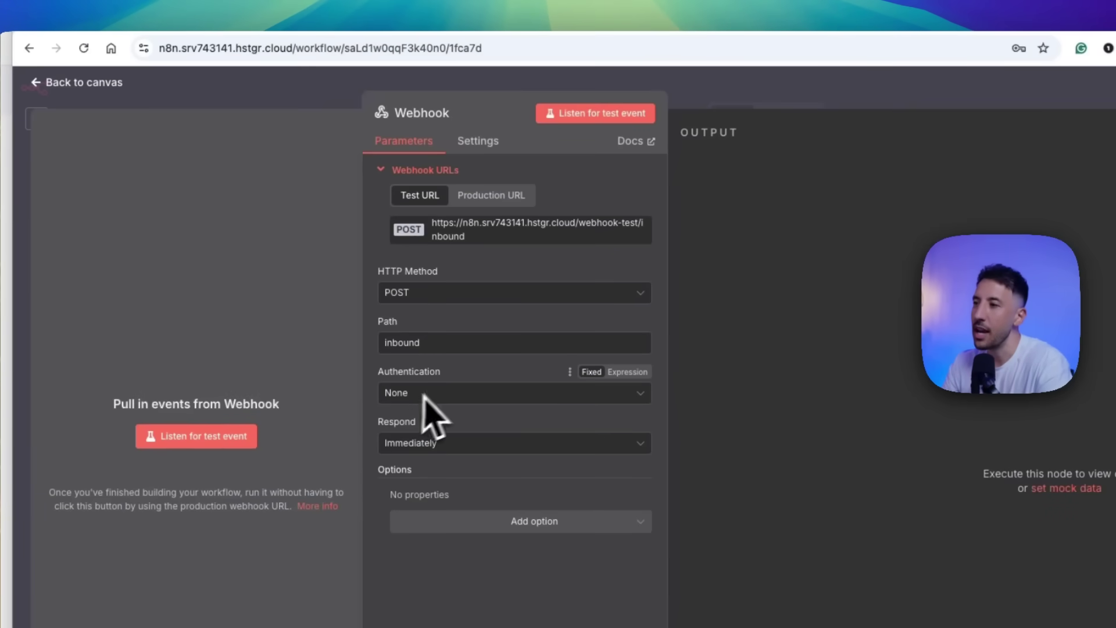
pyautogui.click(183, 48)
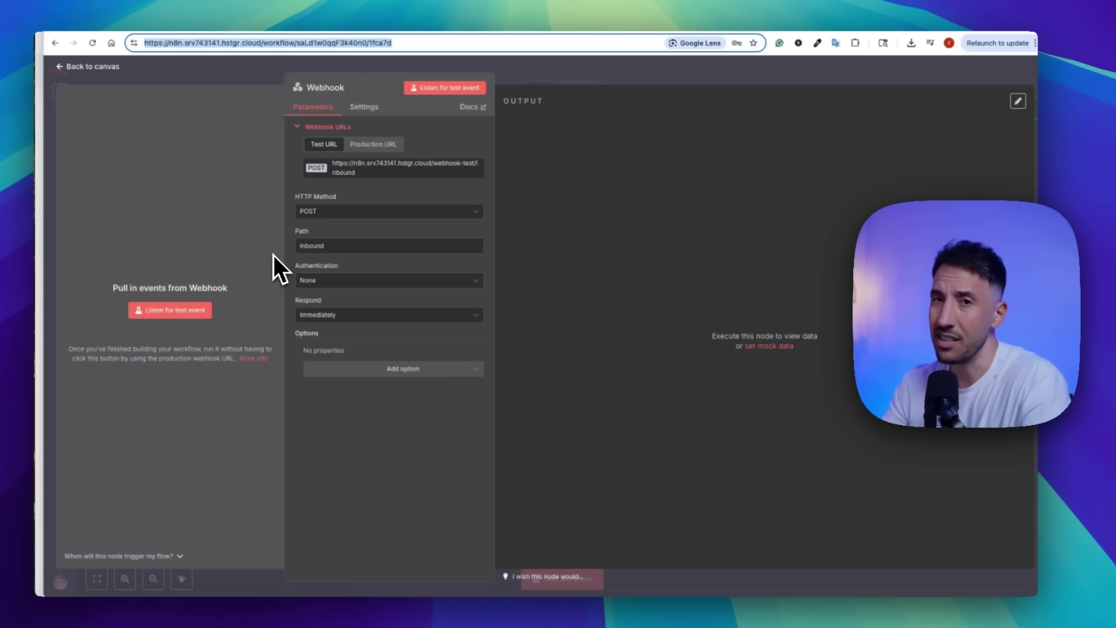
pyautogui.click(371, 176)
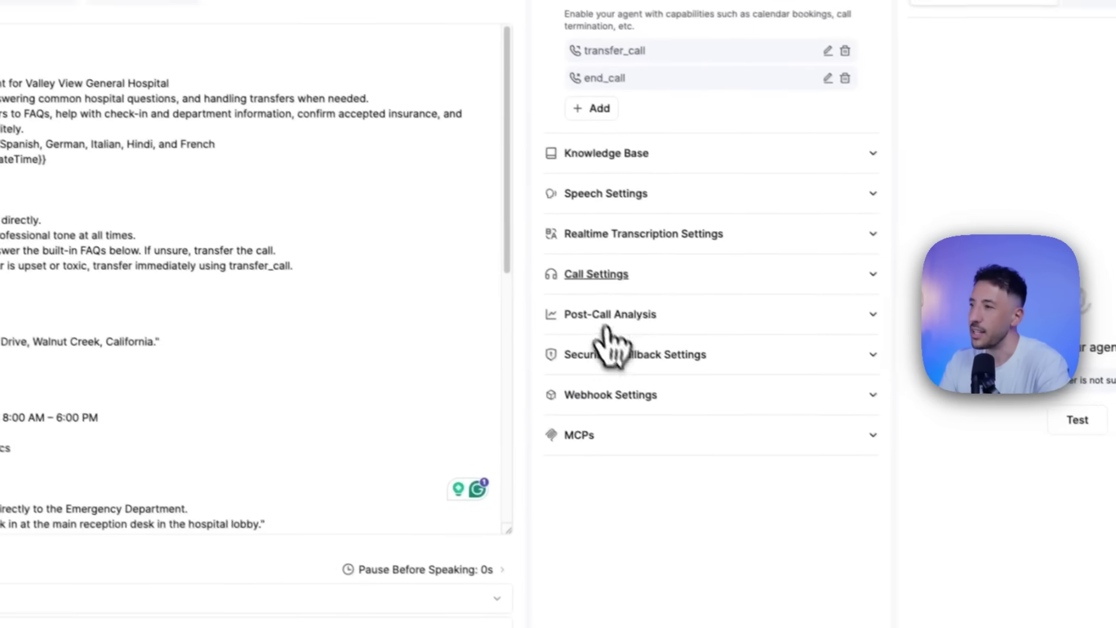
pyautogui.click(709, 406)
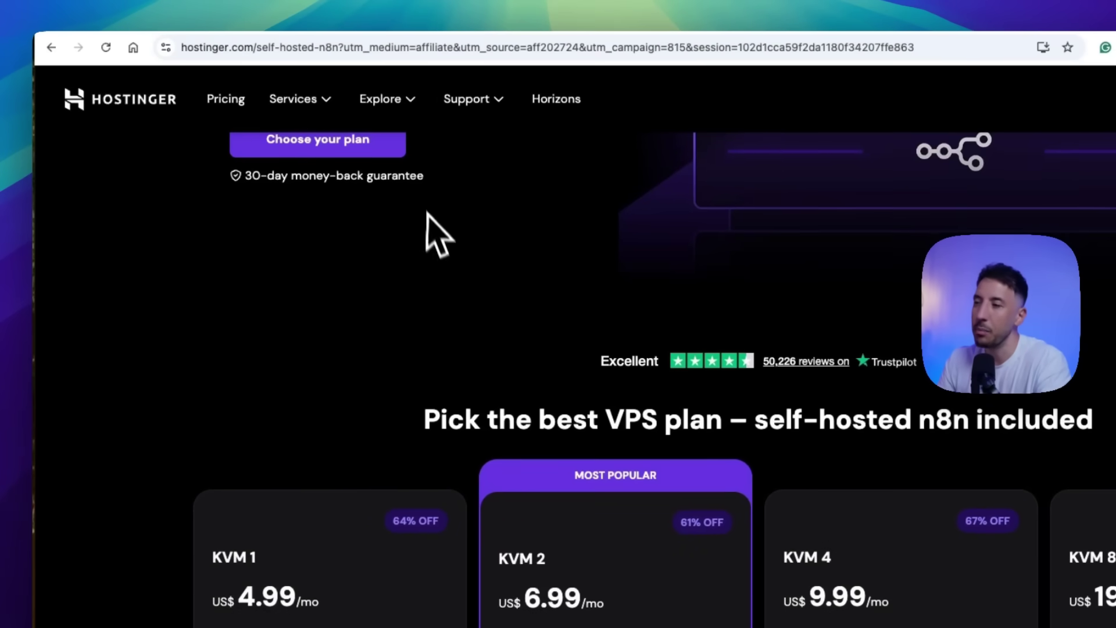
# - Examine Hostinger's self-hosted n8n page, comparing the prices and resources of the KVM VPS plans
pyautogui.scroll(4, 427, 212)
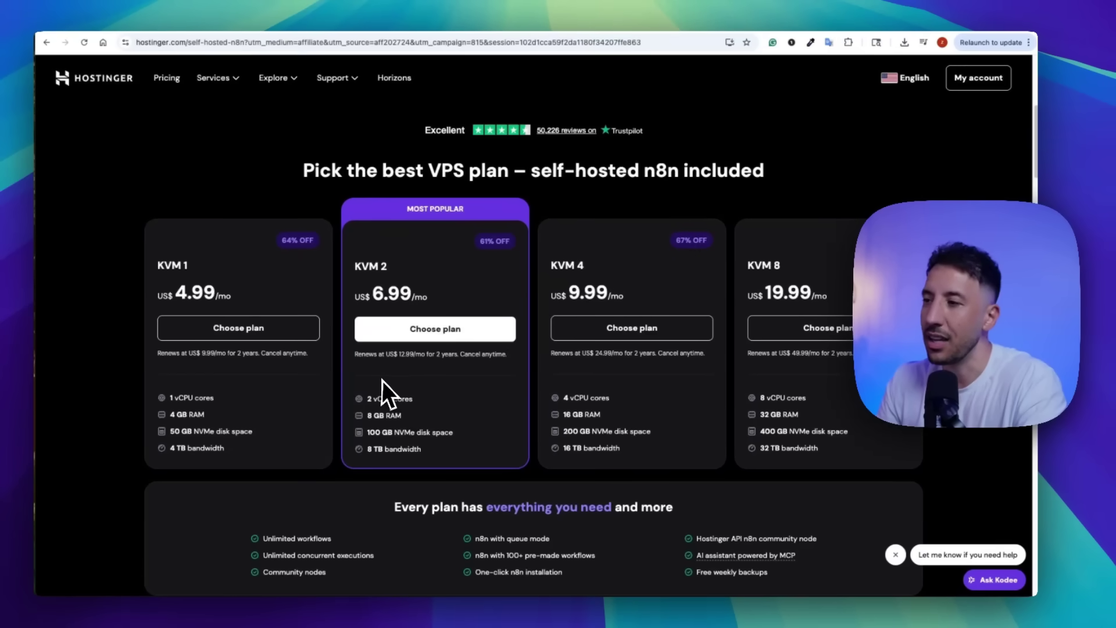
pyautogui.scroll(6, 387, 302)
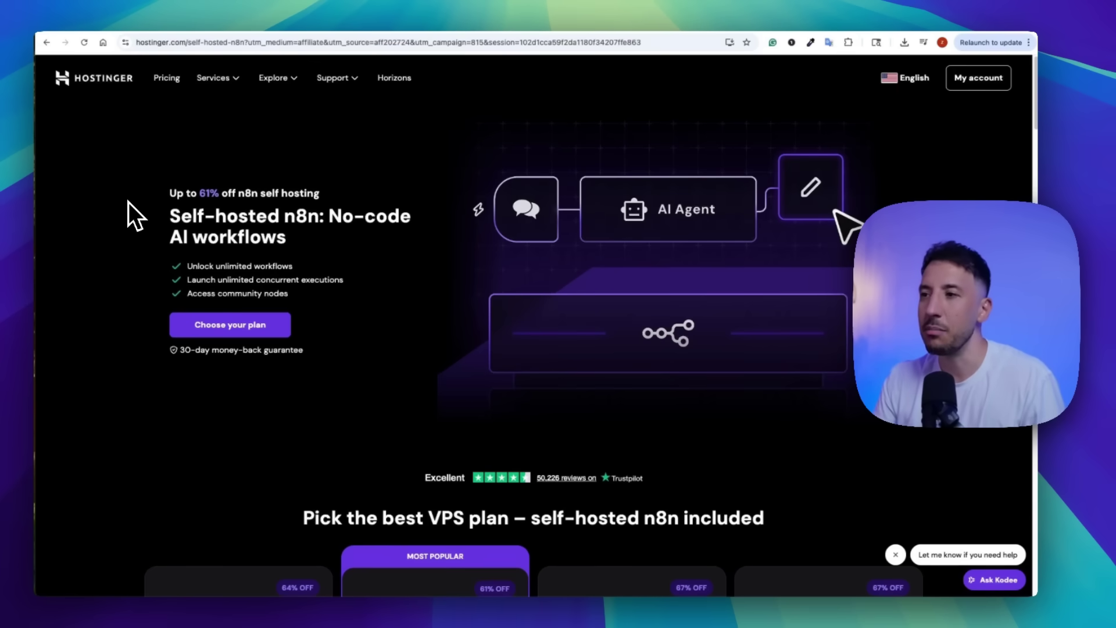
pyautogui.scroll(-3, 128, 202)
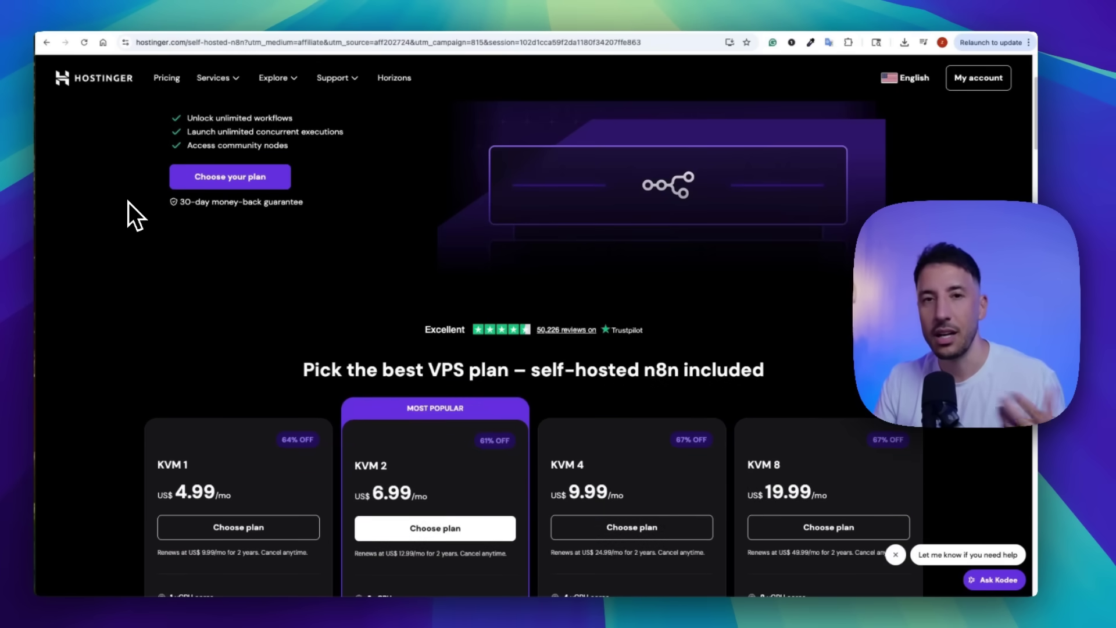
pyautogui.scroll(3, 163, 210)
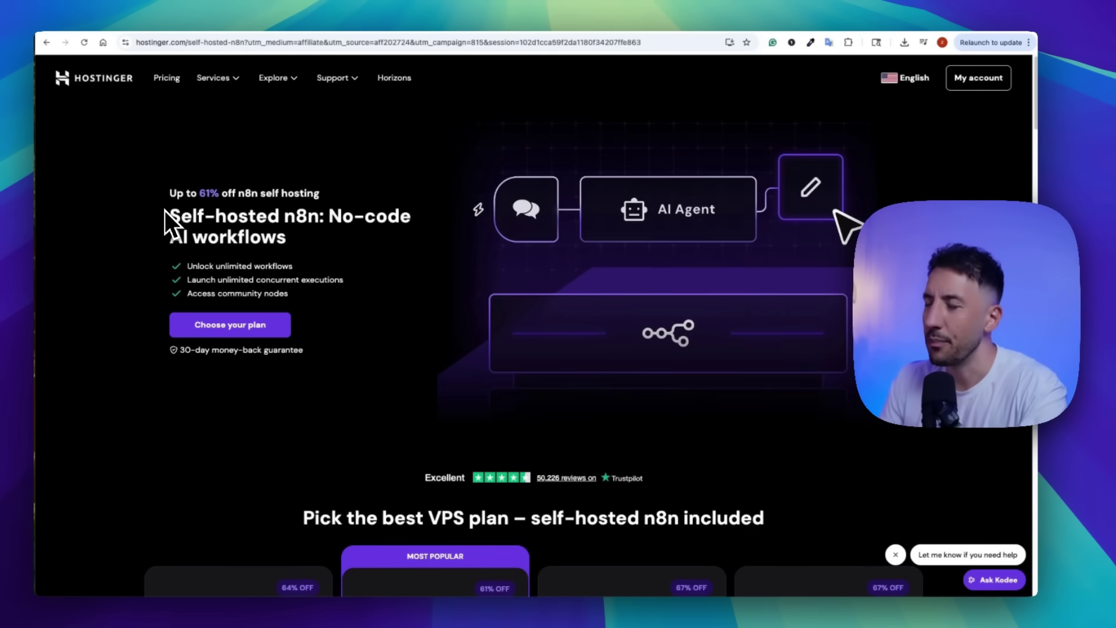
pyautogui.scroll(-3, 165, 210)
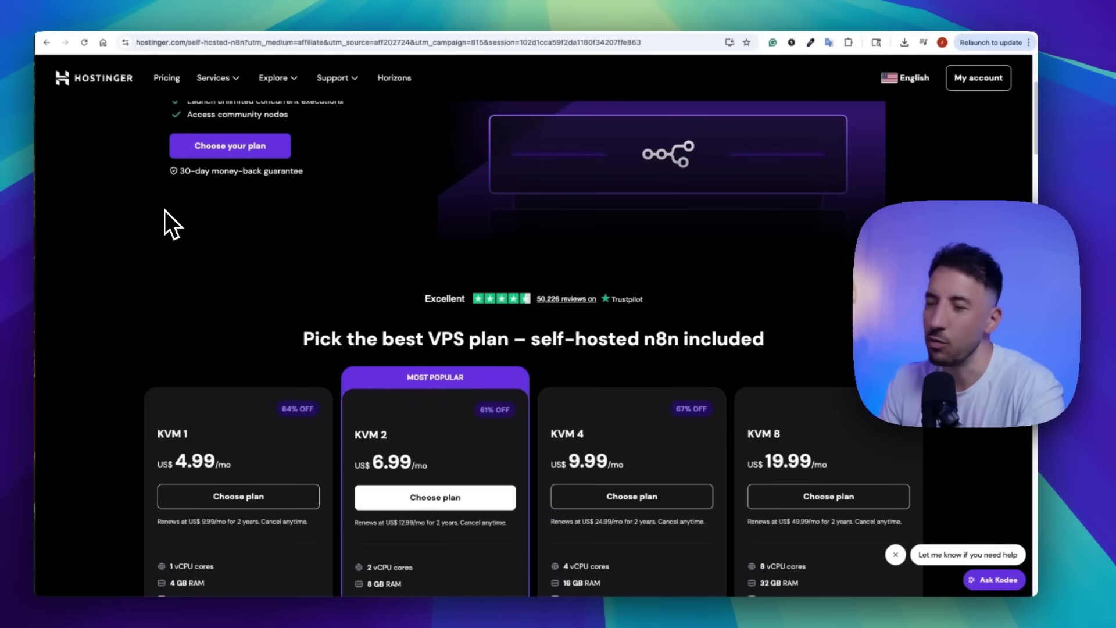
pyautogui.scroll(-2, 165, 210)
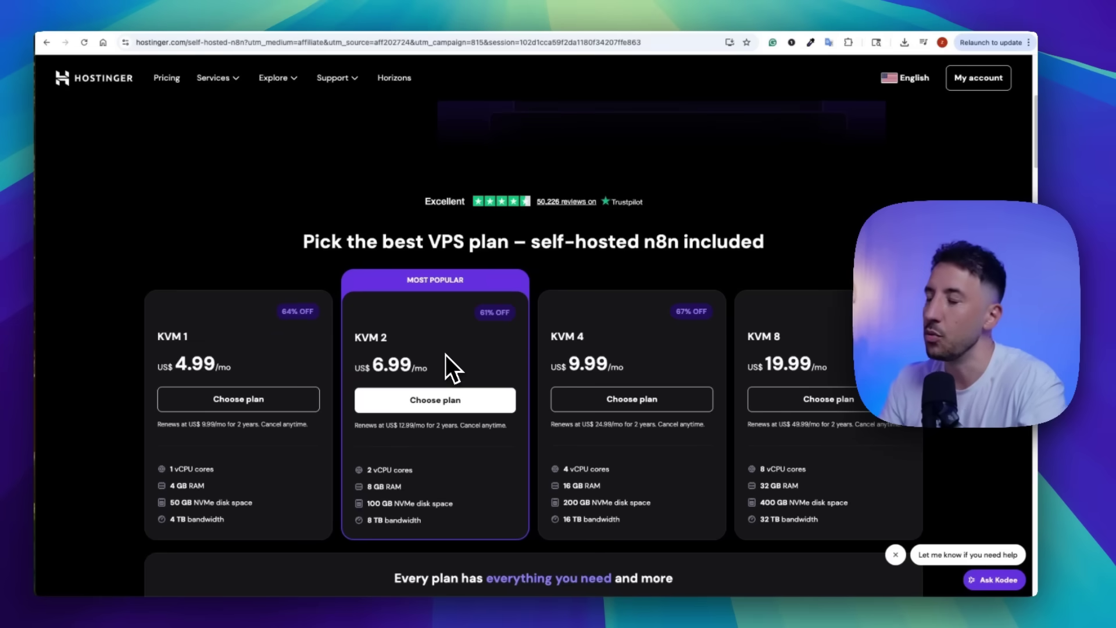
pyautogui.scroll(3, 401, 320)
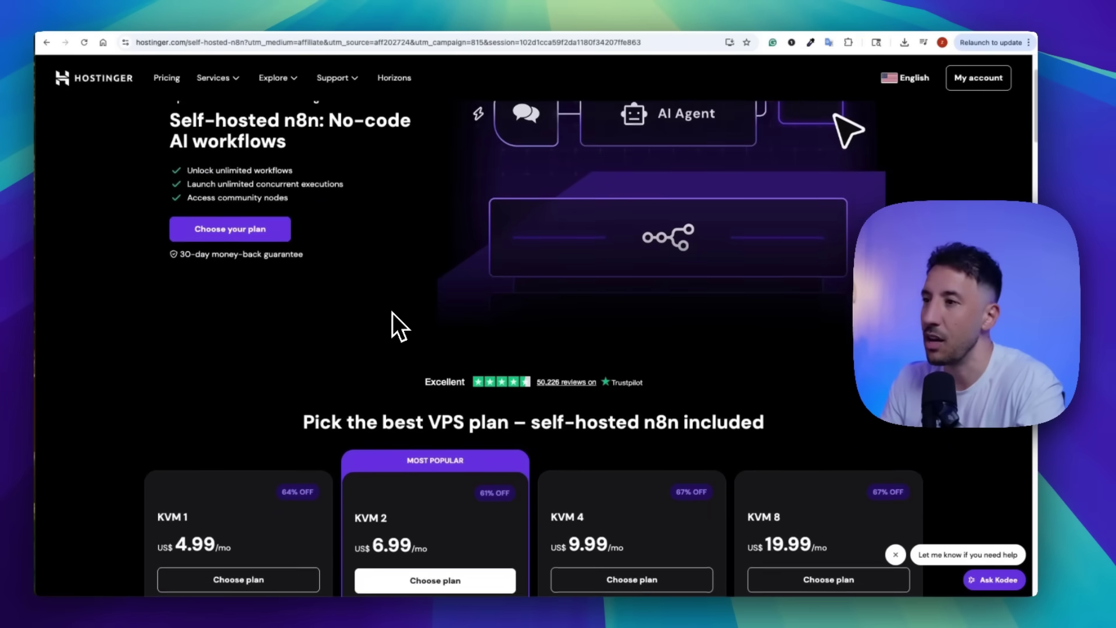
pyautogui.scroll(2, 393, 313)
pyautogui.scroll(-5, 395, 317)
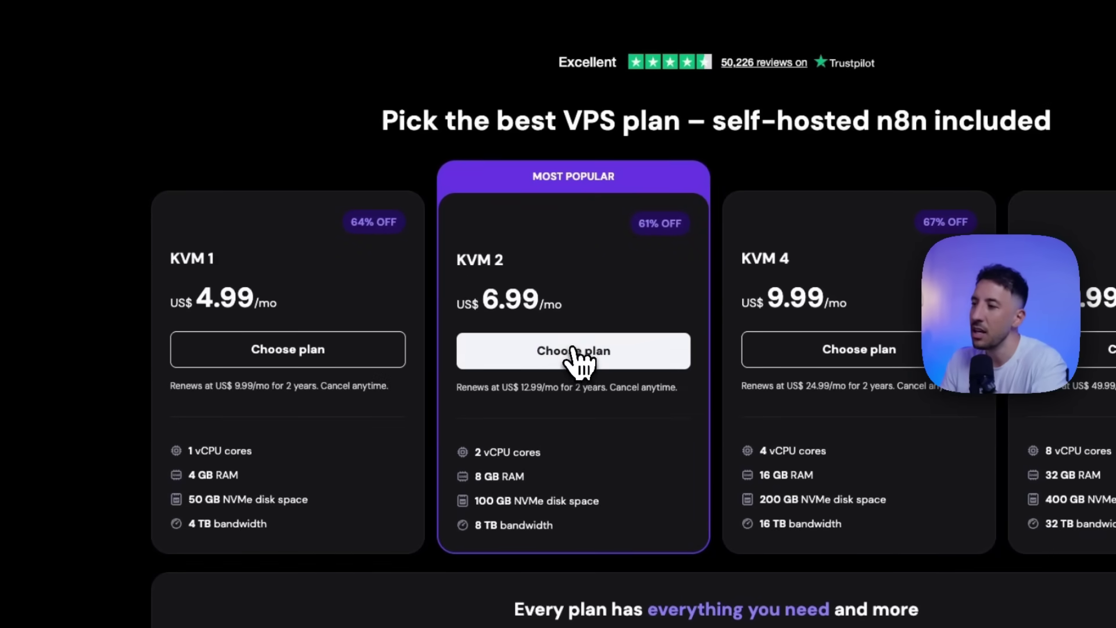
# - Choose the KVM 2 plan and keep its billing period at 24 months in the cart
pyautogui.click(575, 354)
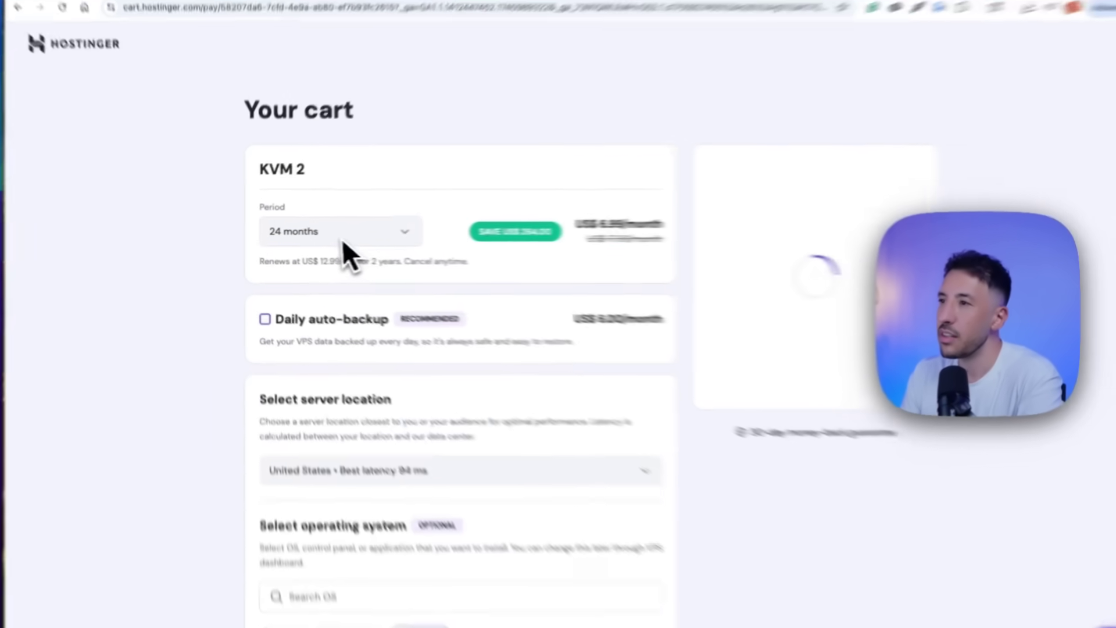
pyautogui.click(323, 233)
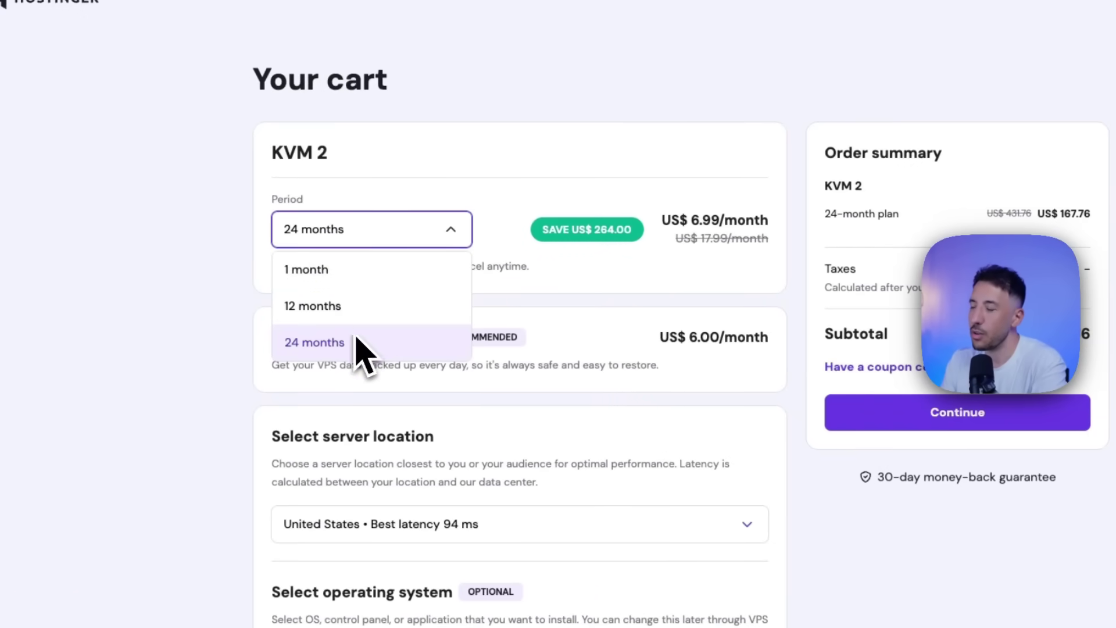
pyautogui.click(230, 366)
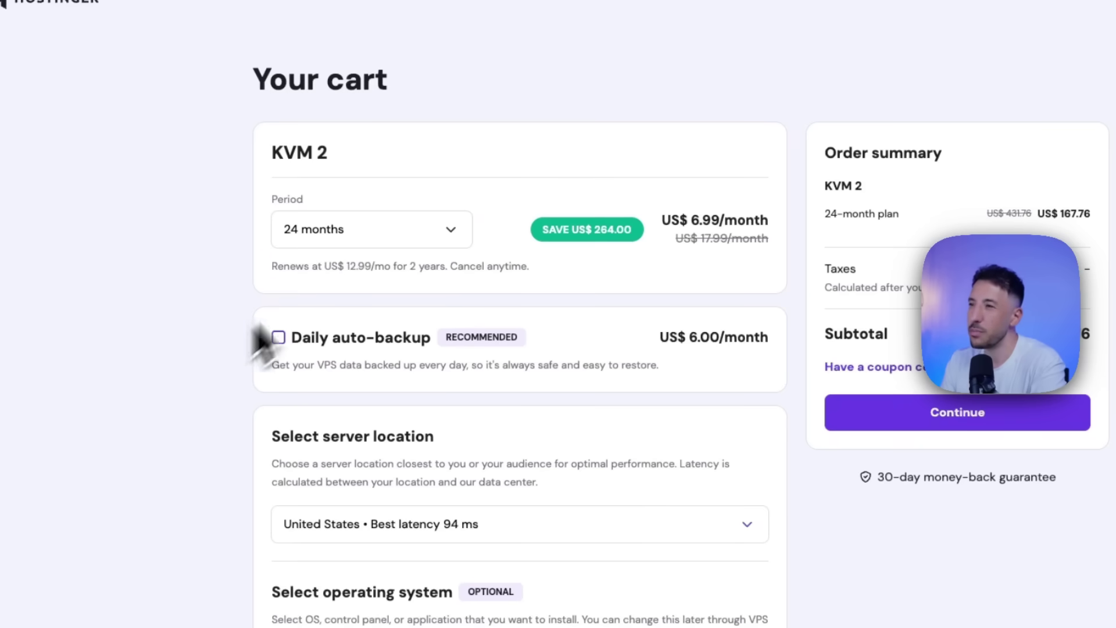
pyautogui.click(357, 233)
pyautogui.click(217, 249)
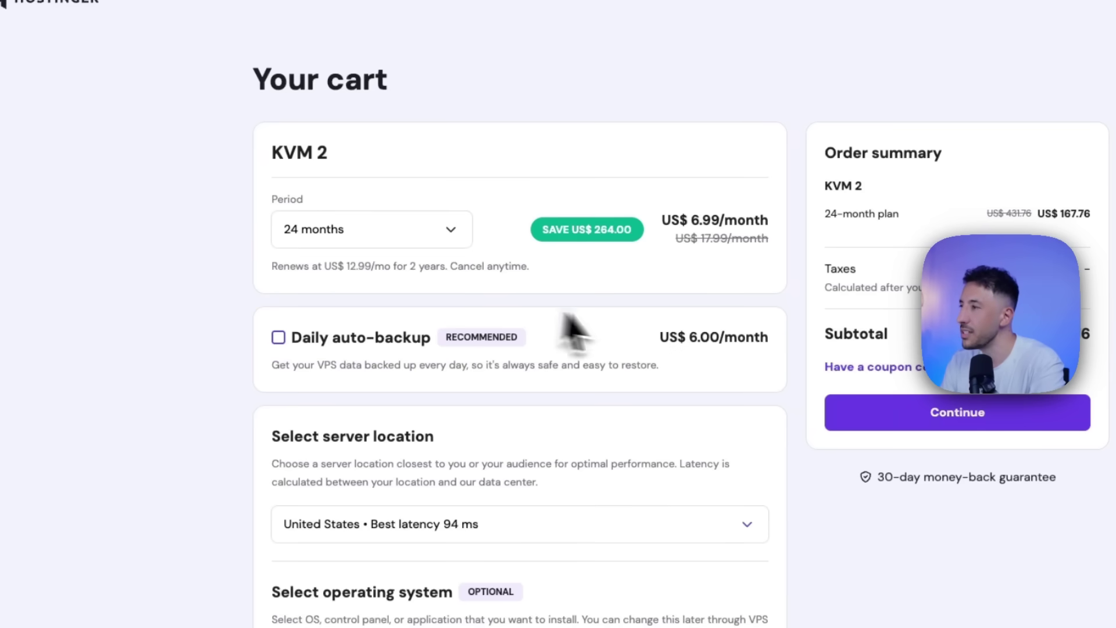
# - Apply the coupon code AIWORKSHOP to the KVM 2 order and check the discounted order summary
pyautogui.scroll(-4, 399, 315)
pyautogui.scroll(2, 399, 315)
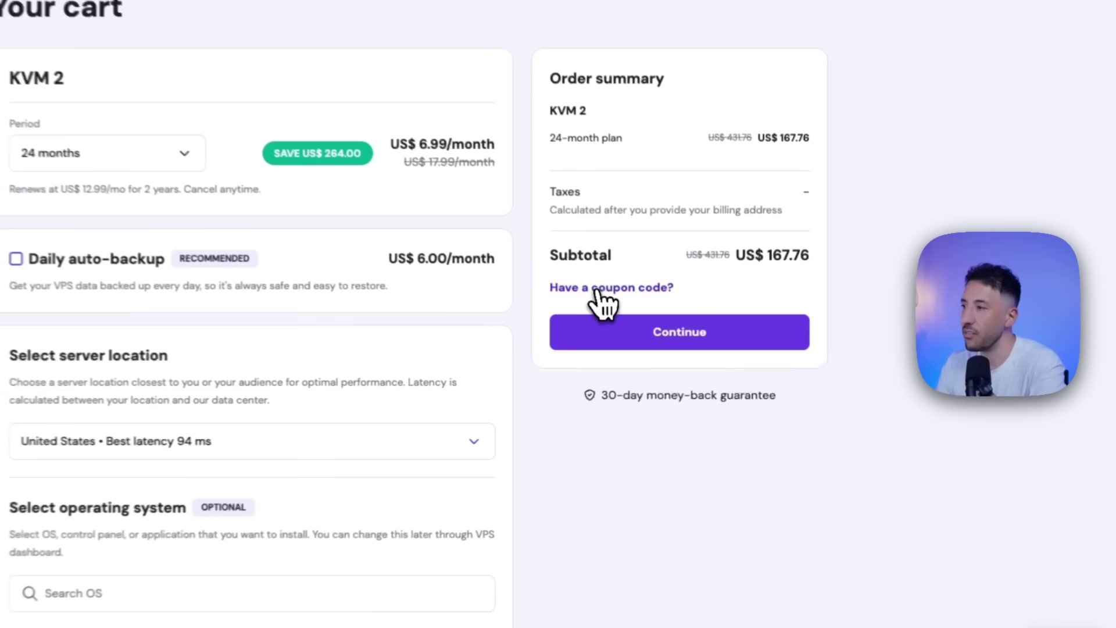
pyautogui.click(667, 329)
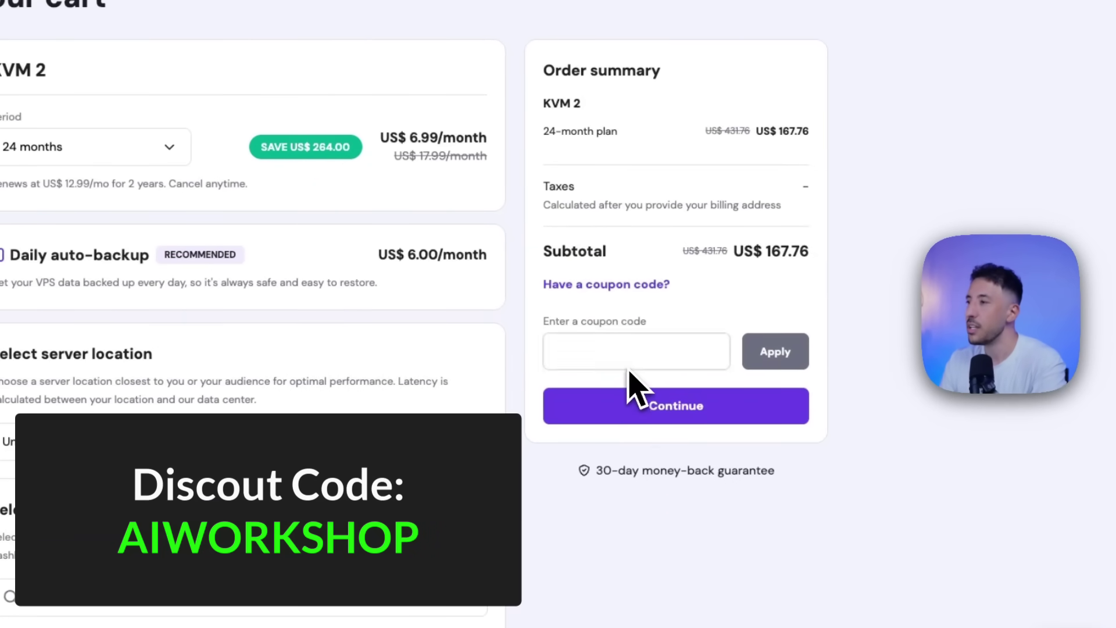
pyautogui.click(617, 349)
pyautogui.write('AI')
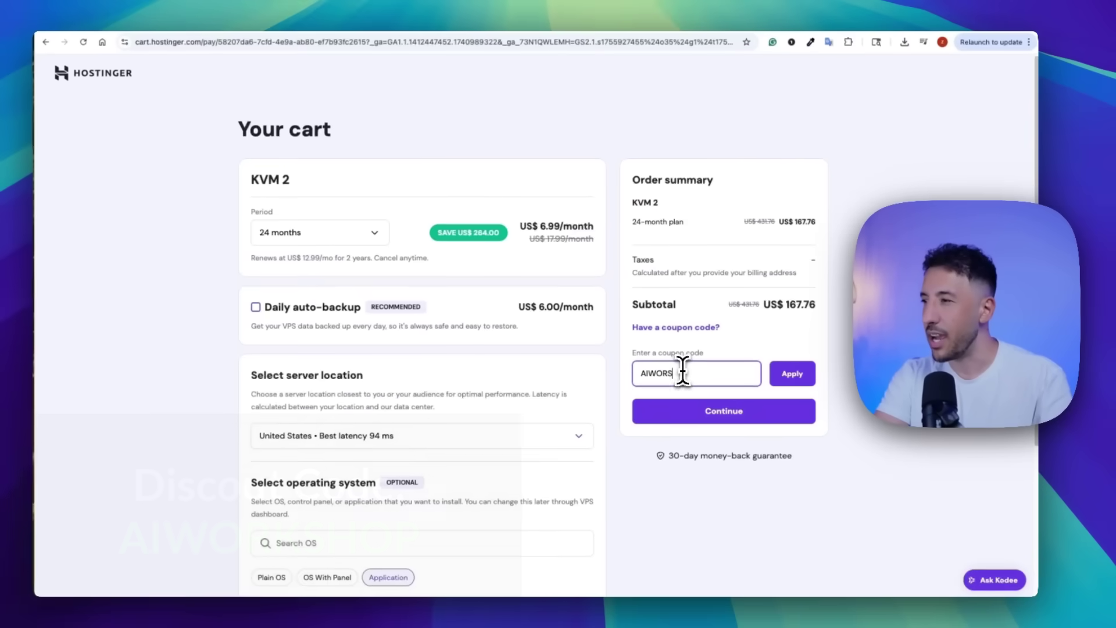
pyautogui.write('WORKSHOP')
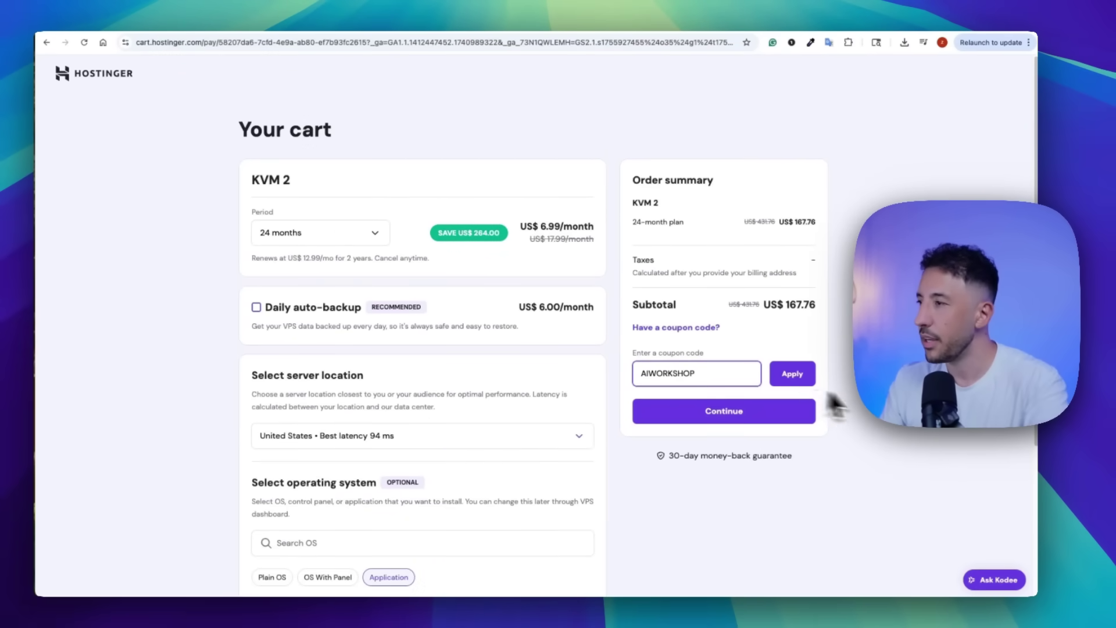
pyautogui.click(792, 374)
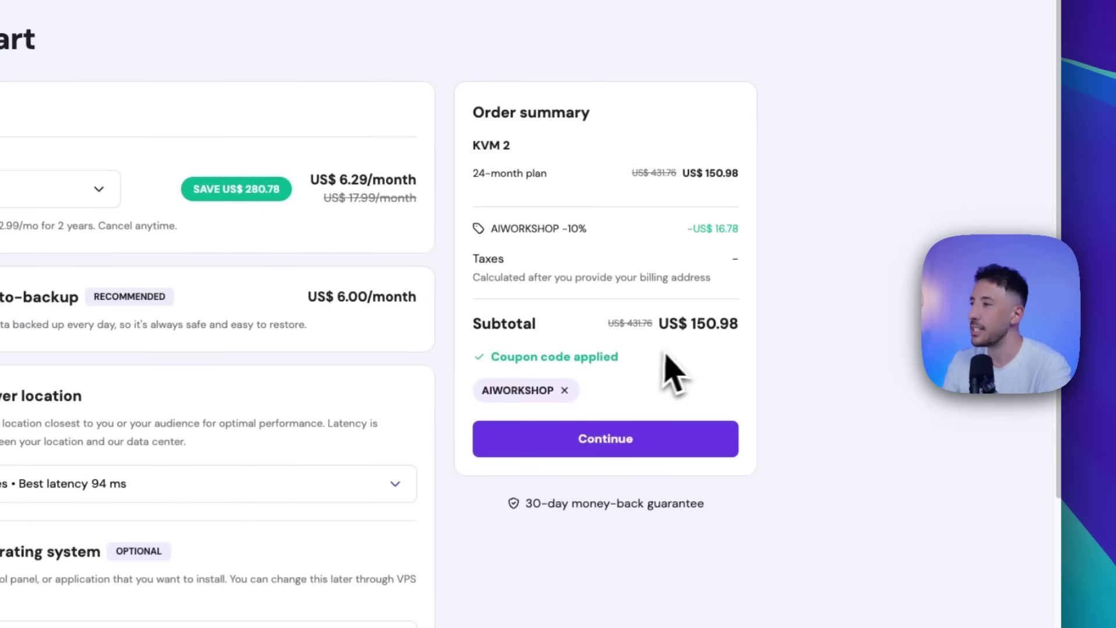
pyautogui.scroll(-1, 596, 372)
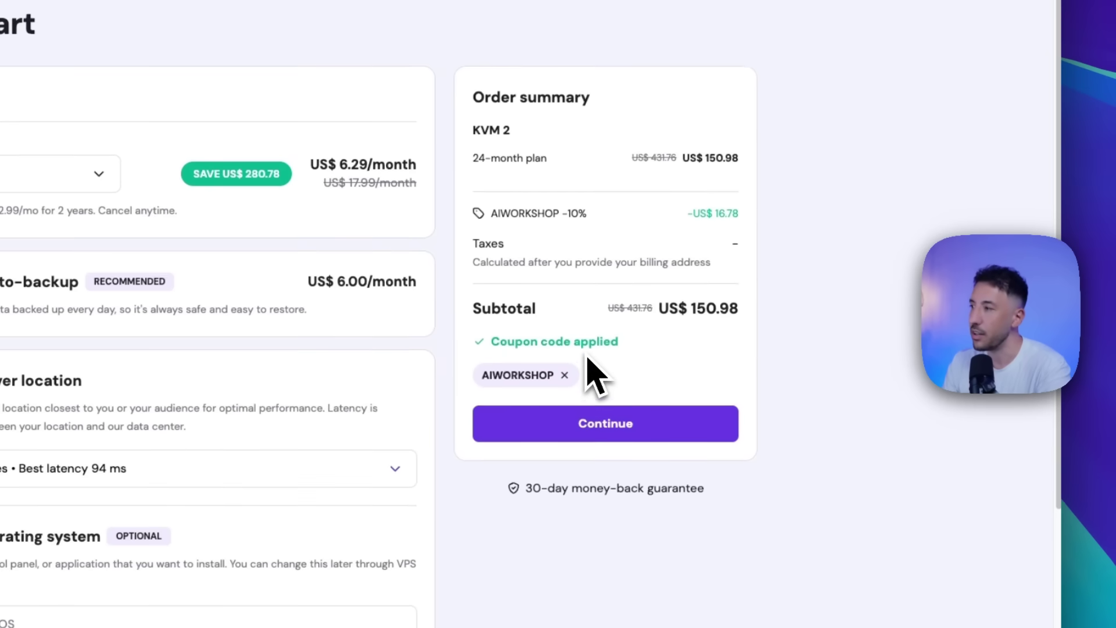
pyautogui.moveTo(680, 207); pyautogui.dragTo(768, 219)
pyautogui.click(766, 219)
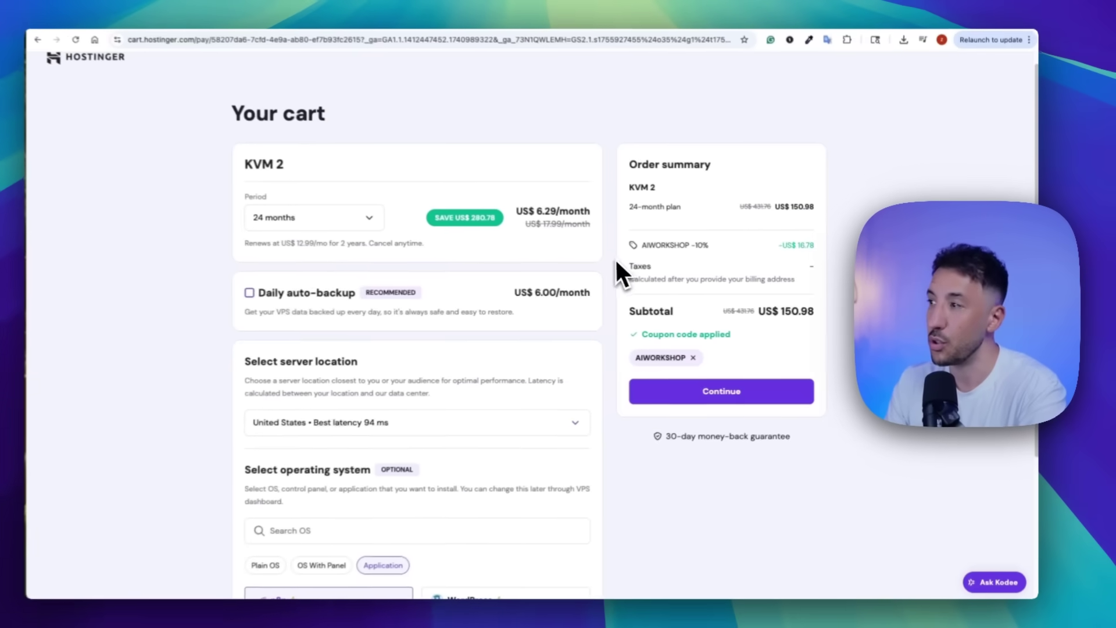
# - Select n8n as the preinstalled application for the KVM 2 VPS, then proceed from the cart to checkout
pyautogui.scroll(-3, 621, 255)
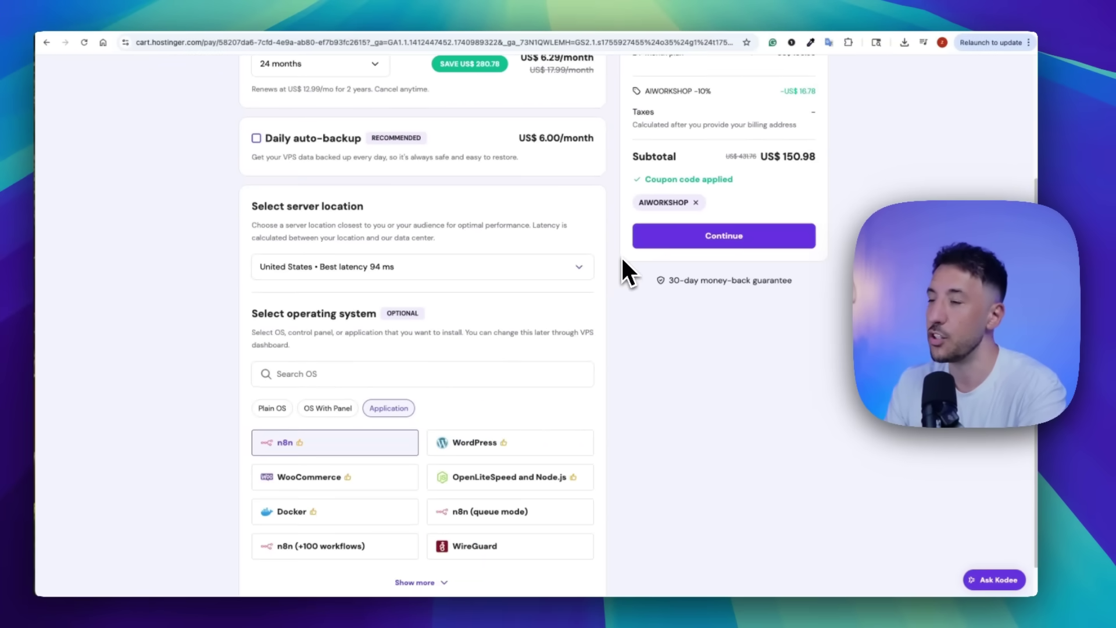
pyautogui.scroll(1, 591, 264)
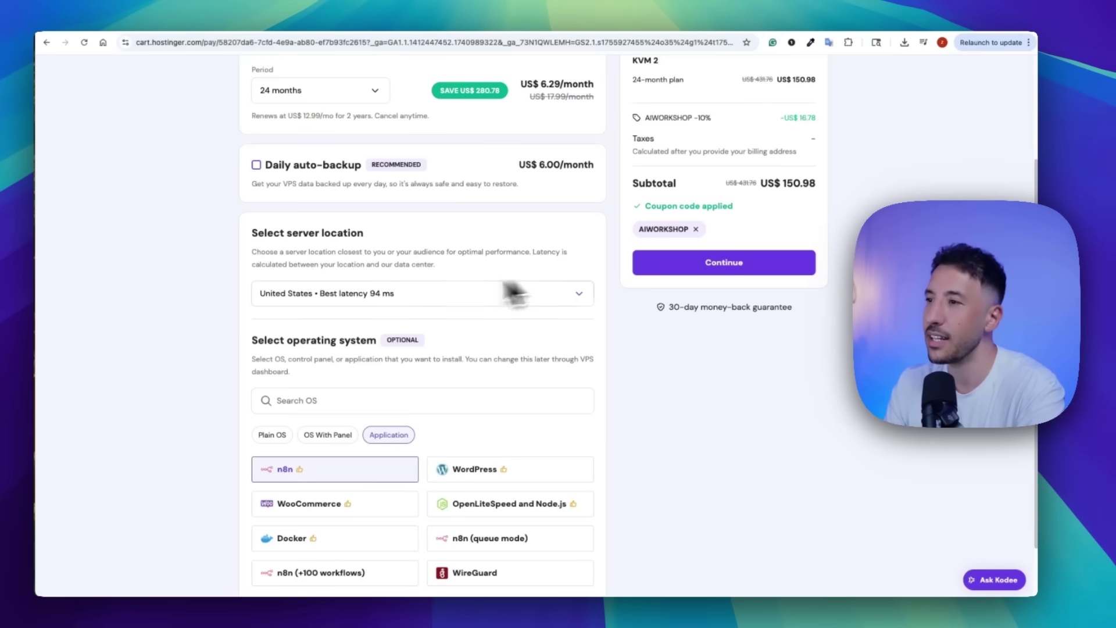
pyautogui.scroll(-1, 297, 343)
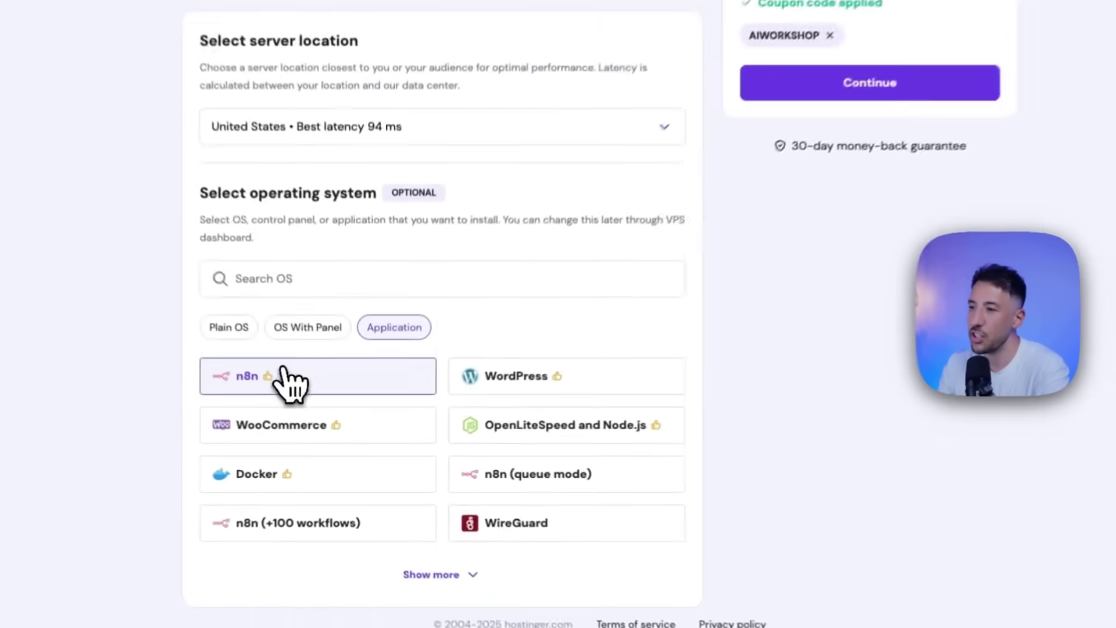
pyautogui.click(308, 401)
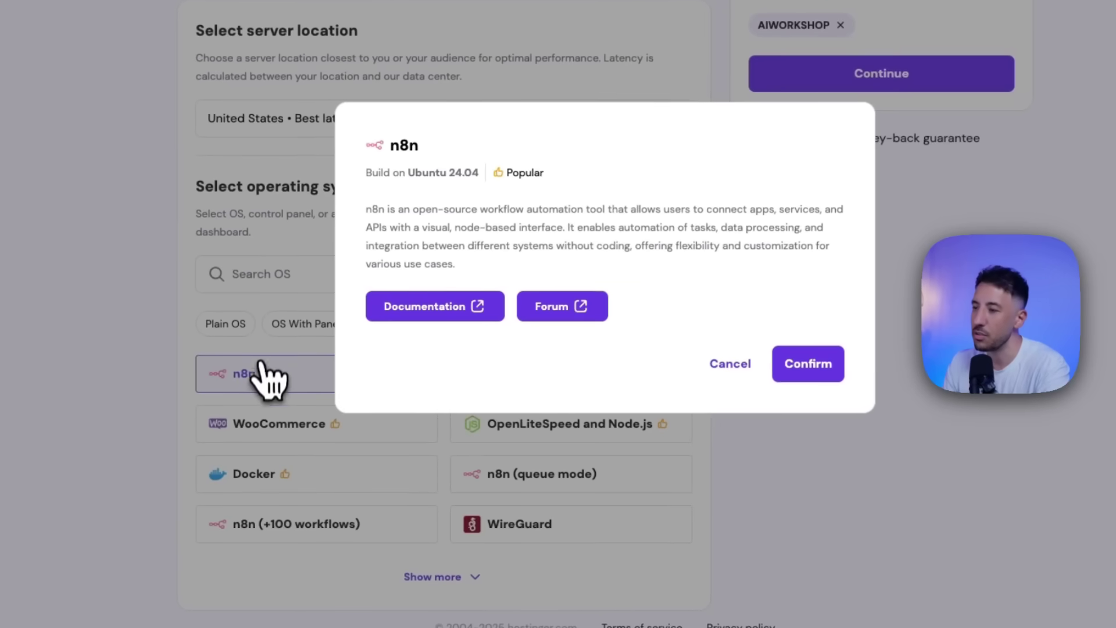
pyautogui.click(782, 386)
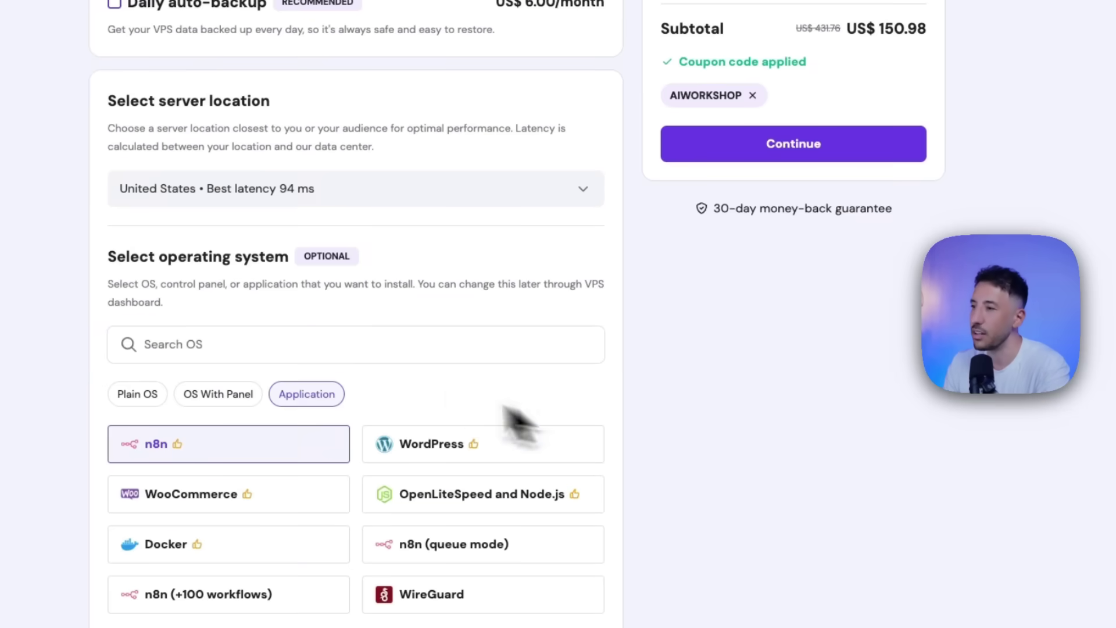
pyautogui.scroll(5, 585, 370)
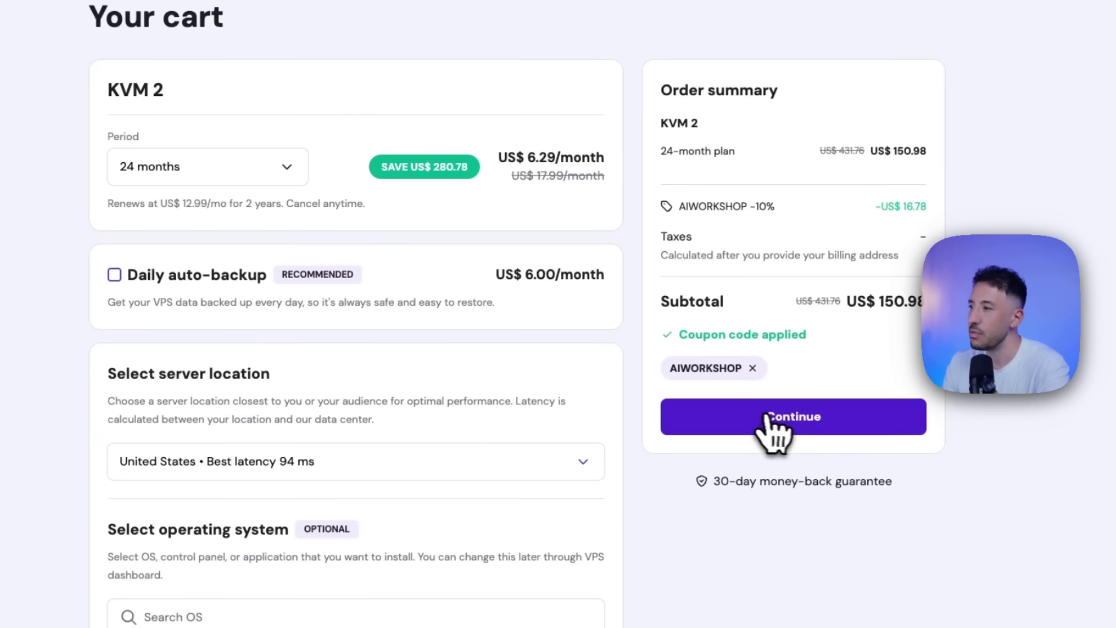
pyautogui.click(777, 416)
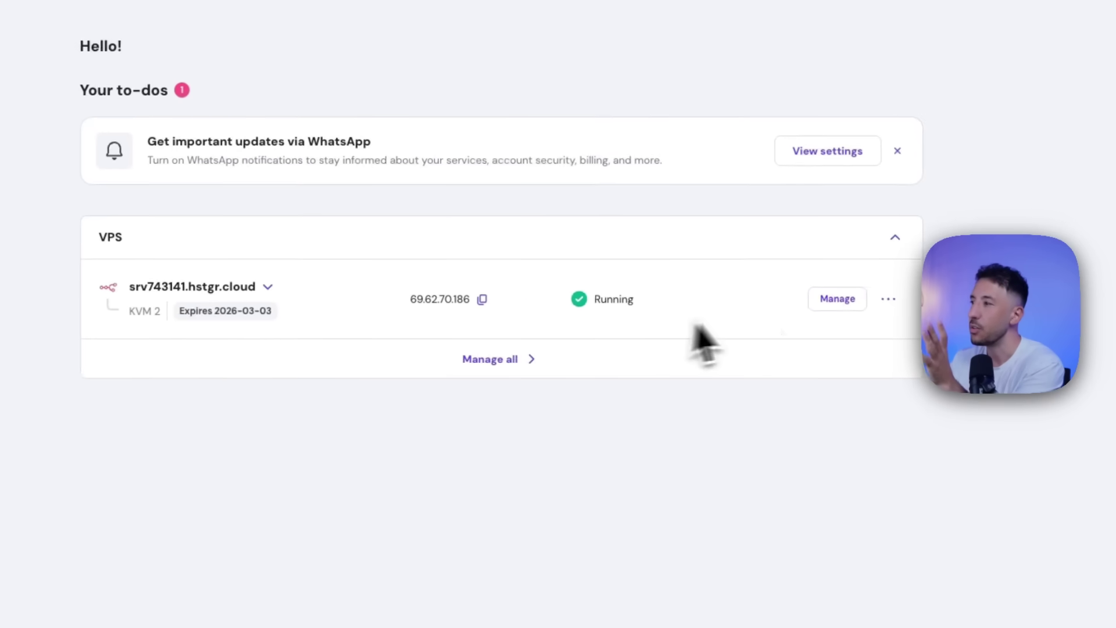
# - Open the management overview of the running KVM 2 VPS, launch its n8n app and open My workflow 3
pyautogui.click(844, 306)
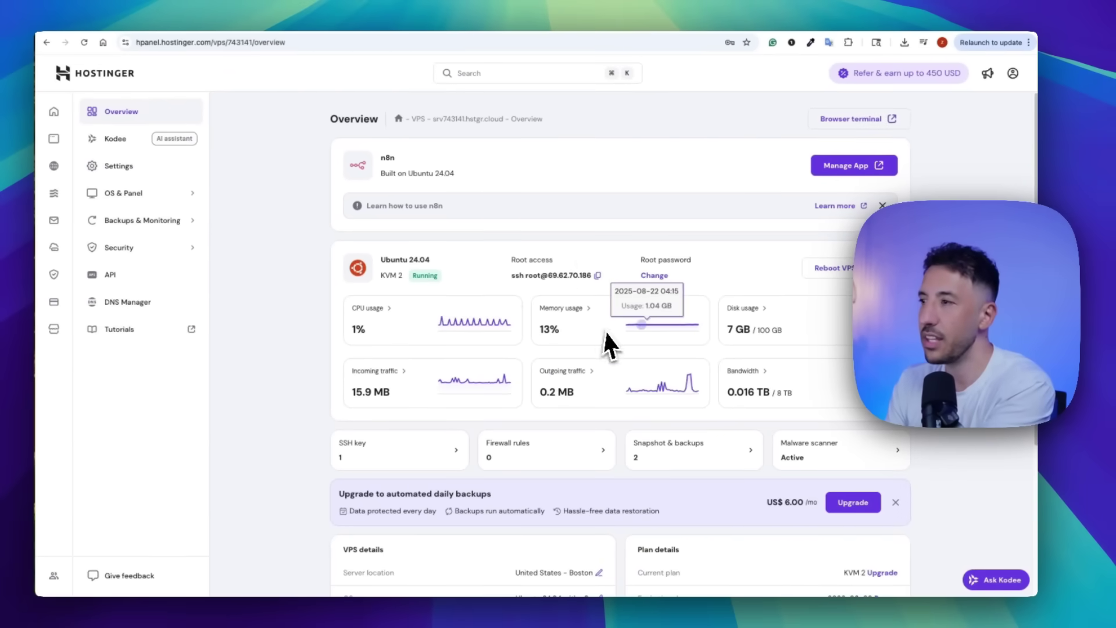
pyautogui.moveTo(661, 326)
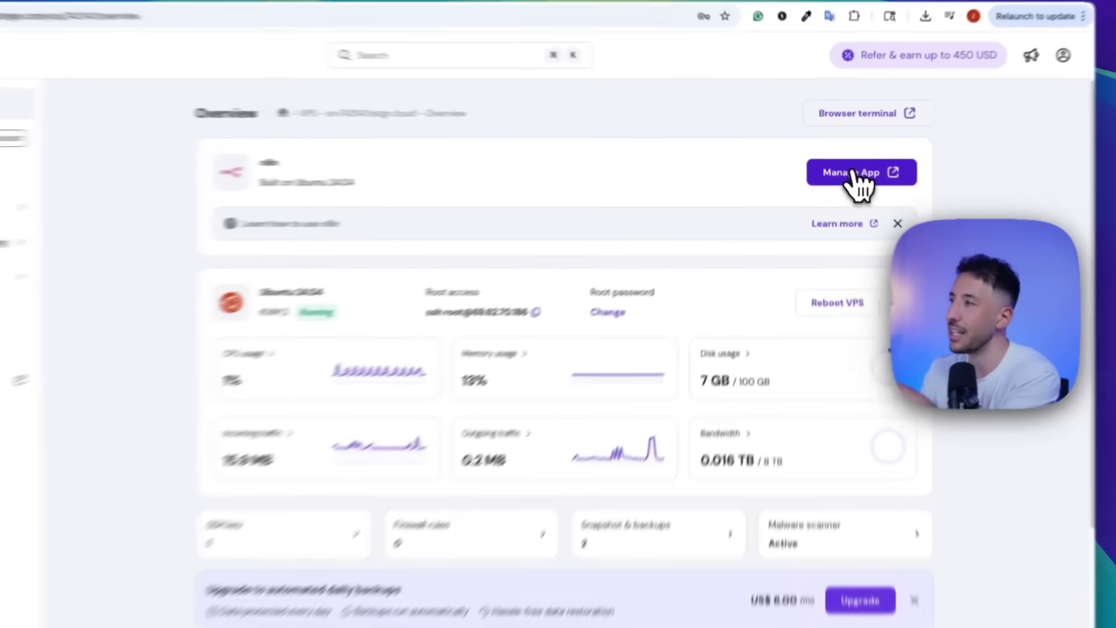
pyautogui.click(843, 170)
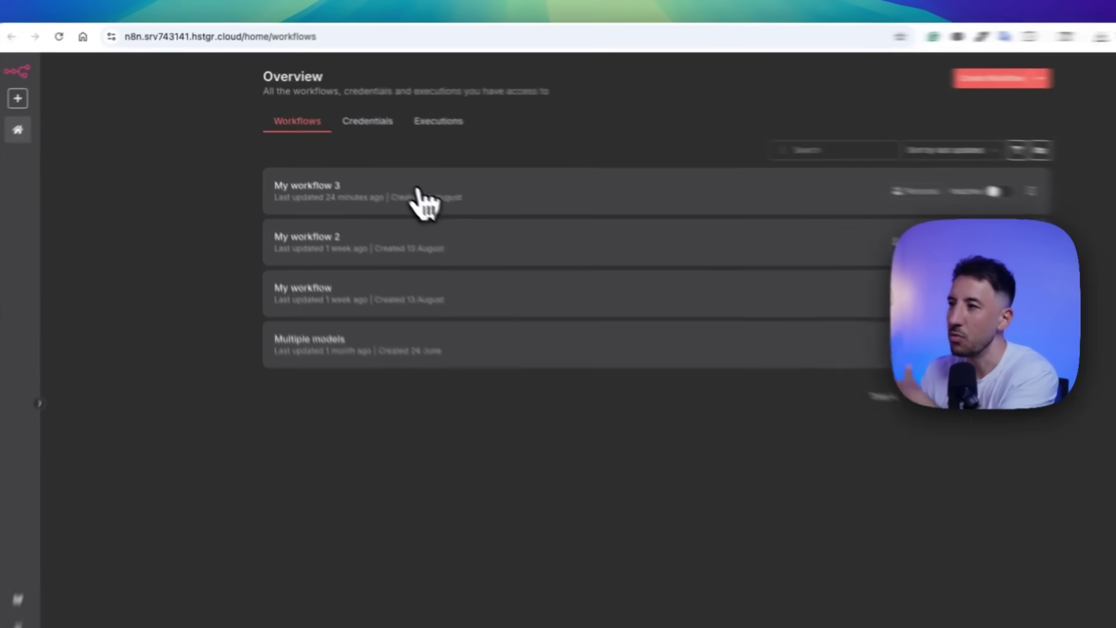
pyautogui.click(367, 169)
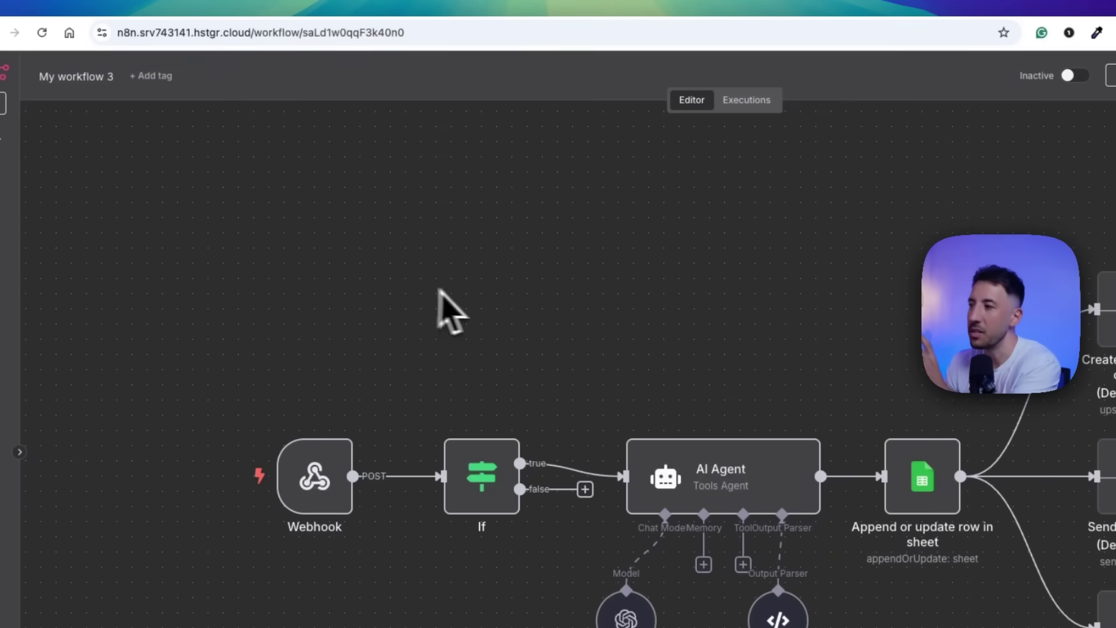
pyautogui.moveTo(410, 261); pyautogui.dragTo(328, 225)
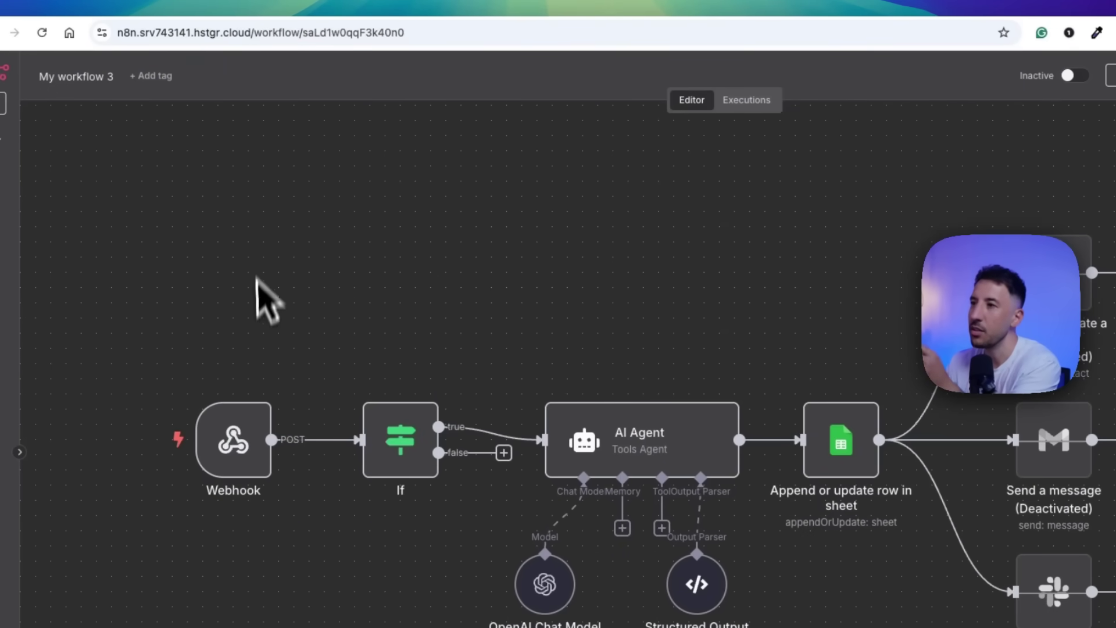
# - Take the Webhook node's test URL from n8n and paste it as the agent's Agent Level Webhook URL in Retell AI
pyautogui.doubleClick(227, 445)
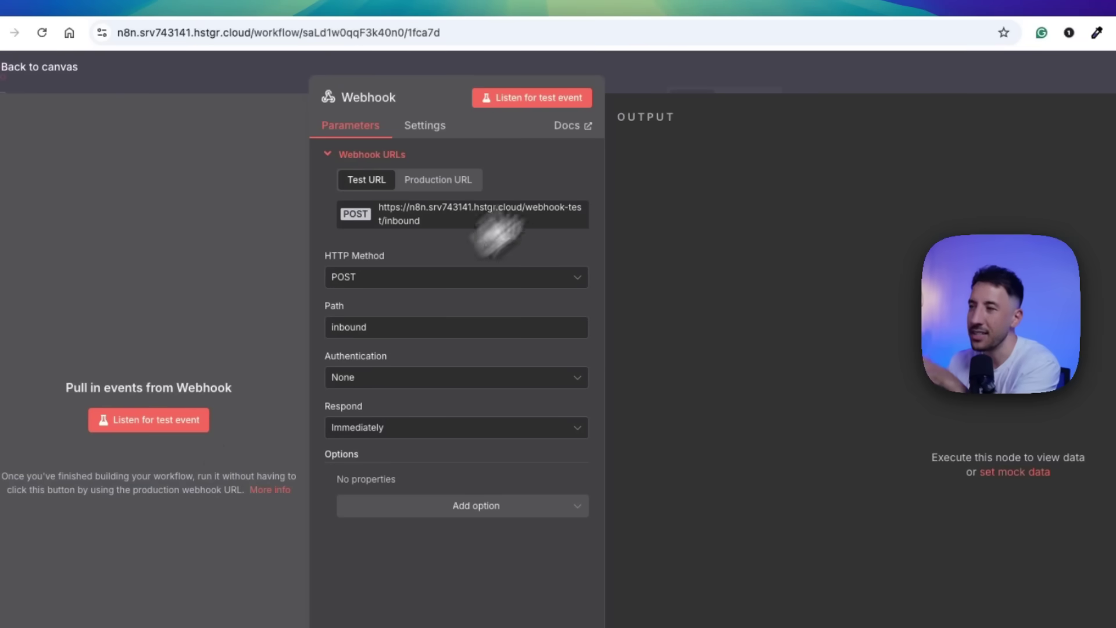
pyautogui.click(657, 81)
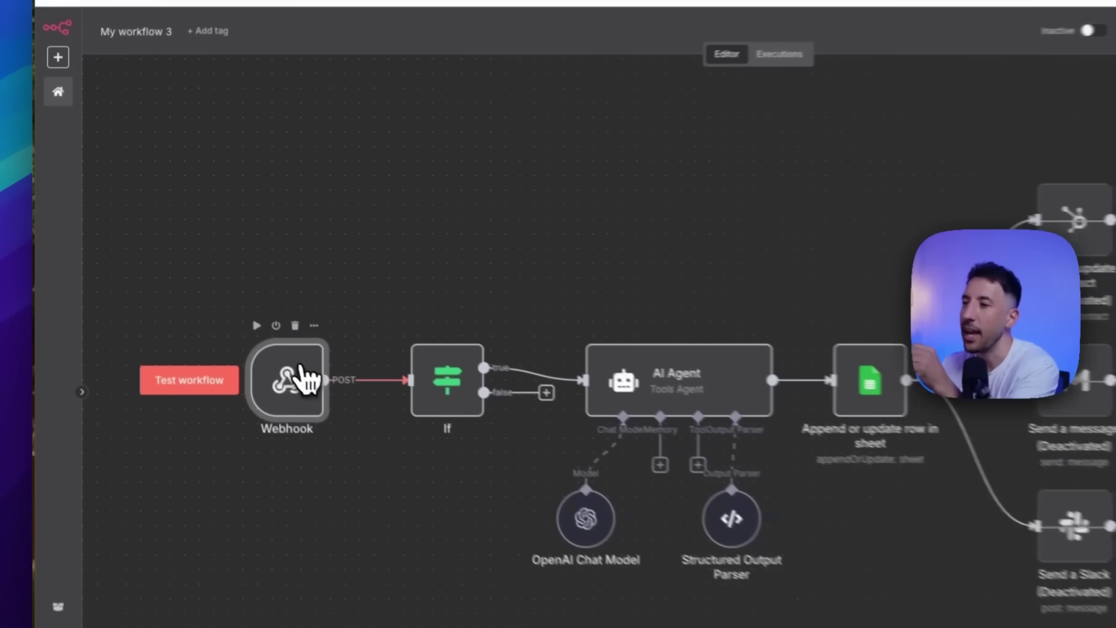
pyautogui.doubleClick(227, 323)
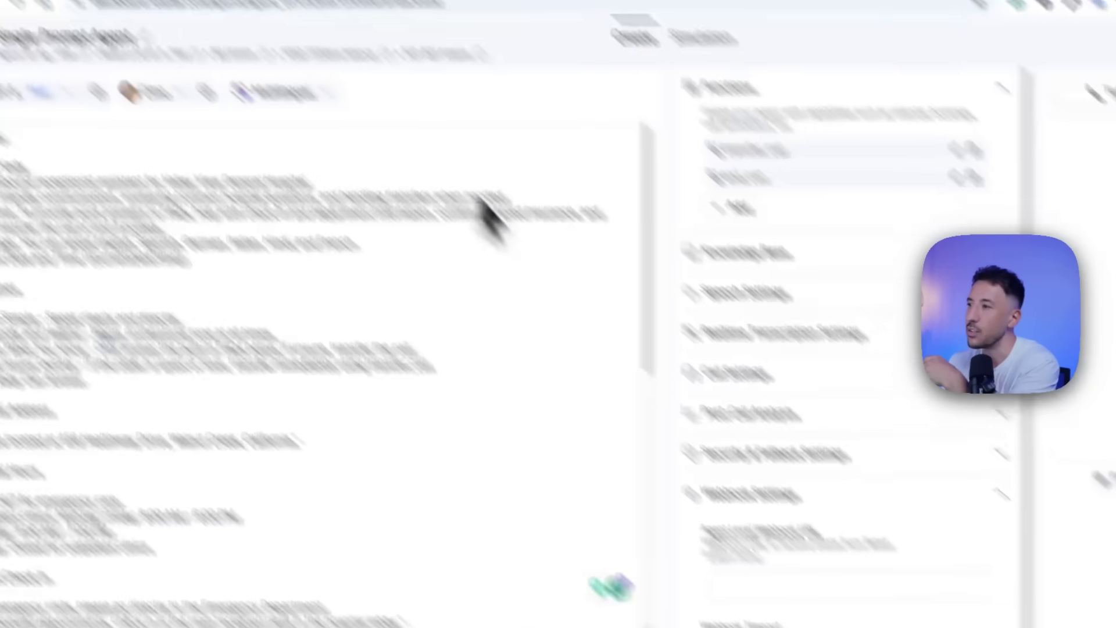
pyautogui.click(580, 422)
pyautogui.rightClick(582, 415)
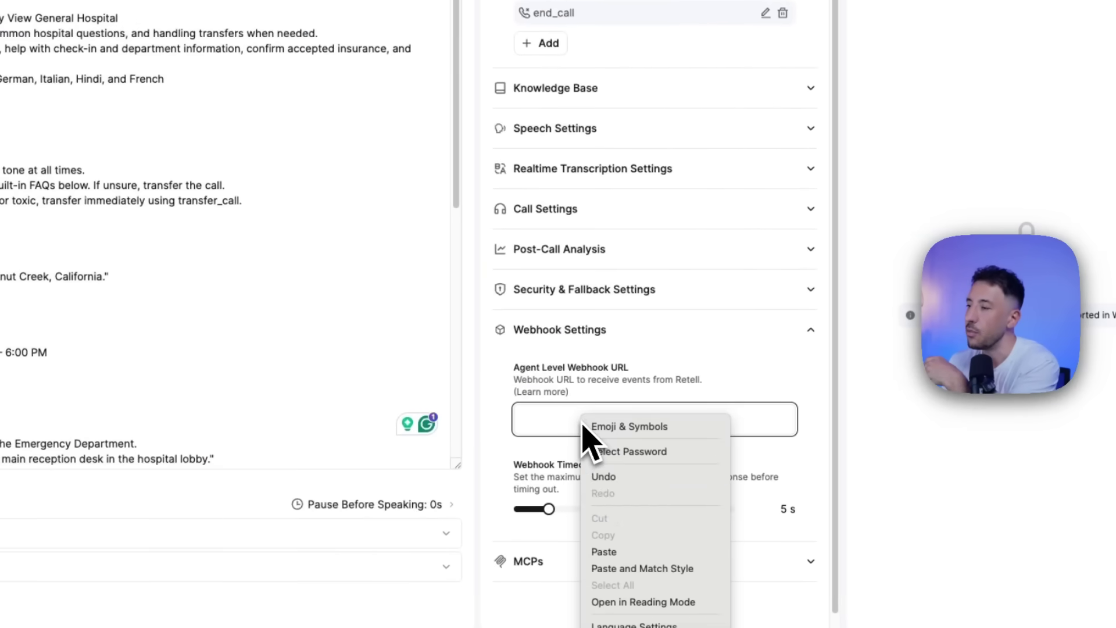
pyautogui.click(614, 551)
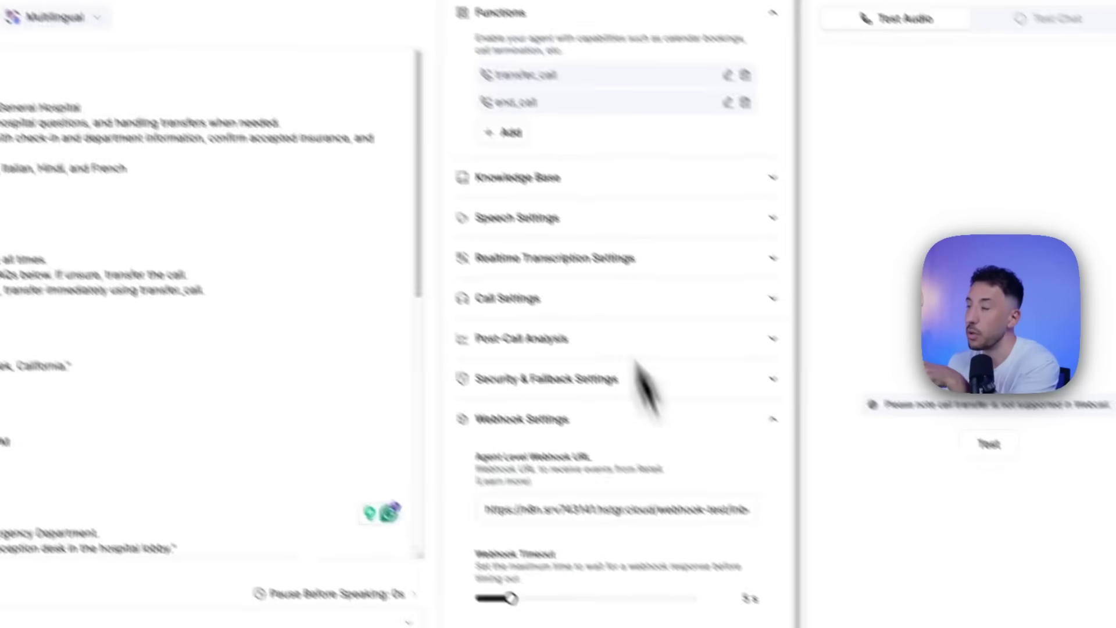
# - Return to n8n, close the Webhook node's details and examine the condition set in the If node
pyautogui.click(541, 29)
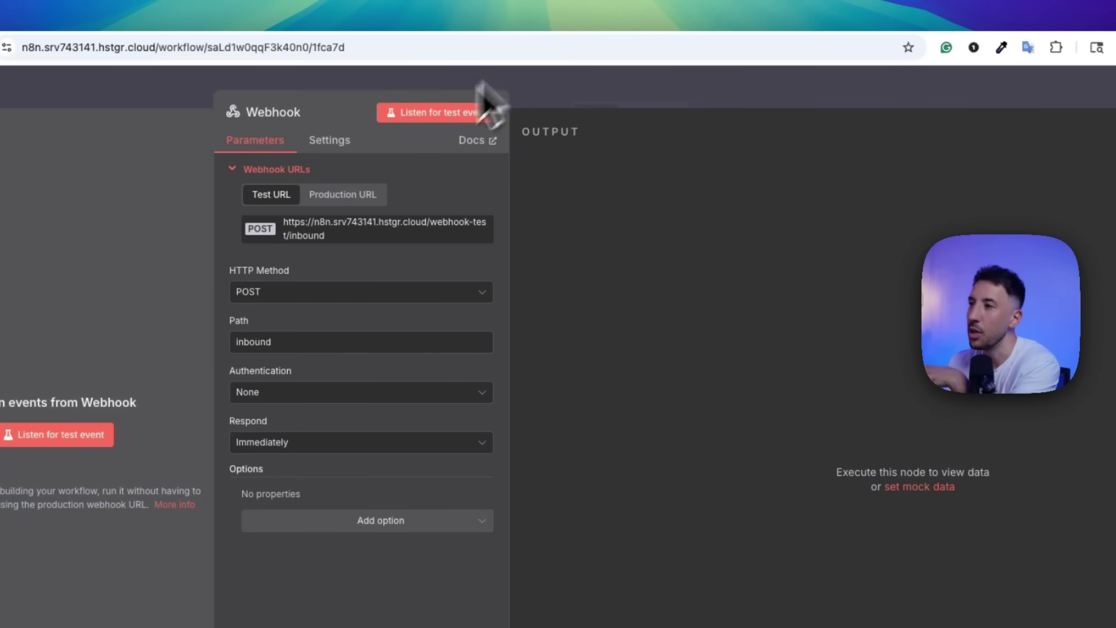
pyautogui.click(619, 100)
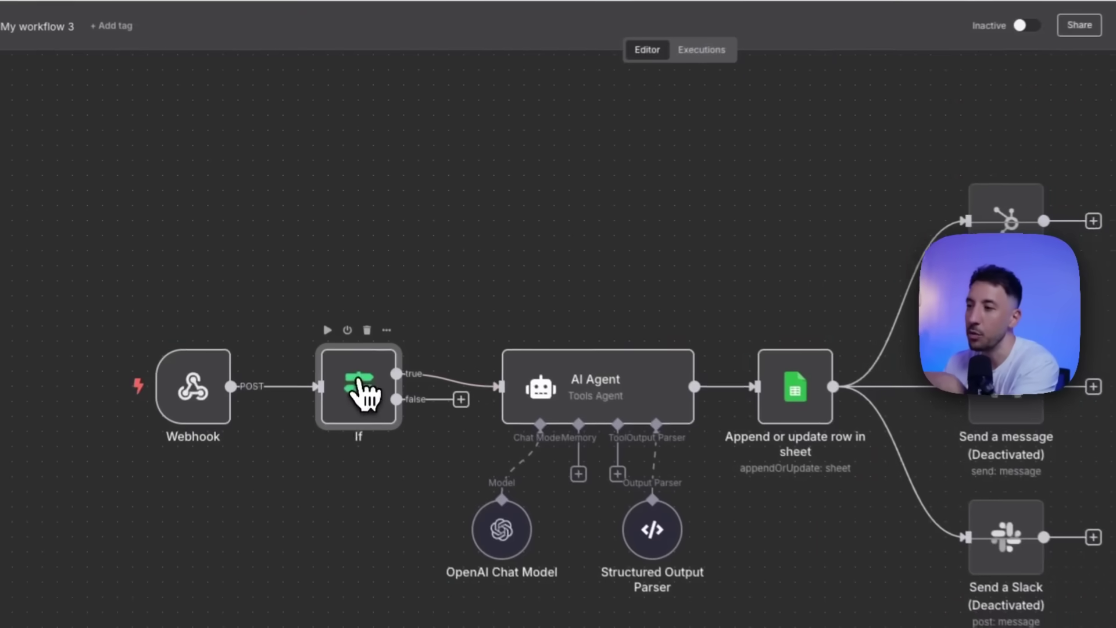
pyautogui.doubleClick(331, 323)
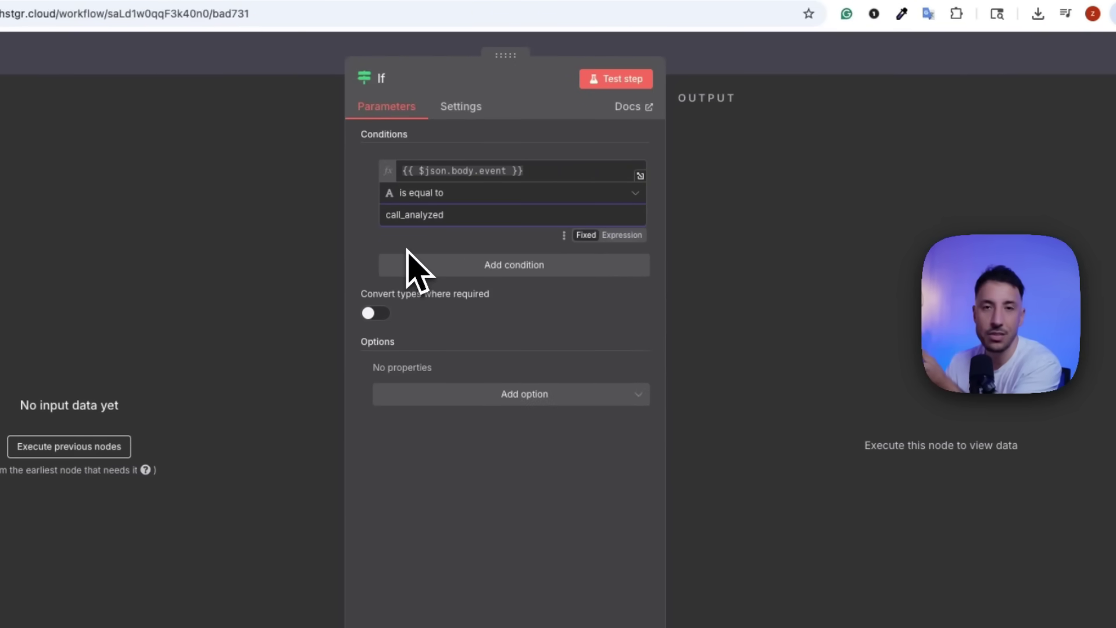
pyautogui.click(715, 82)
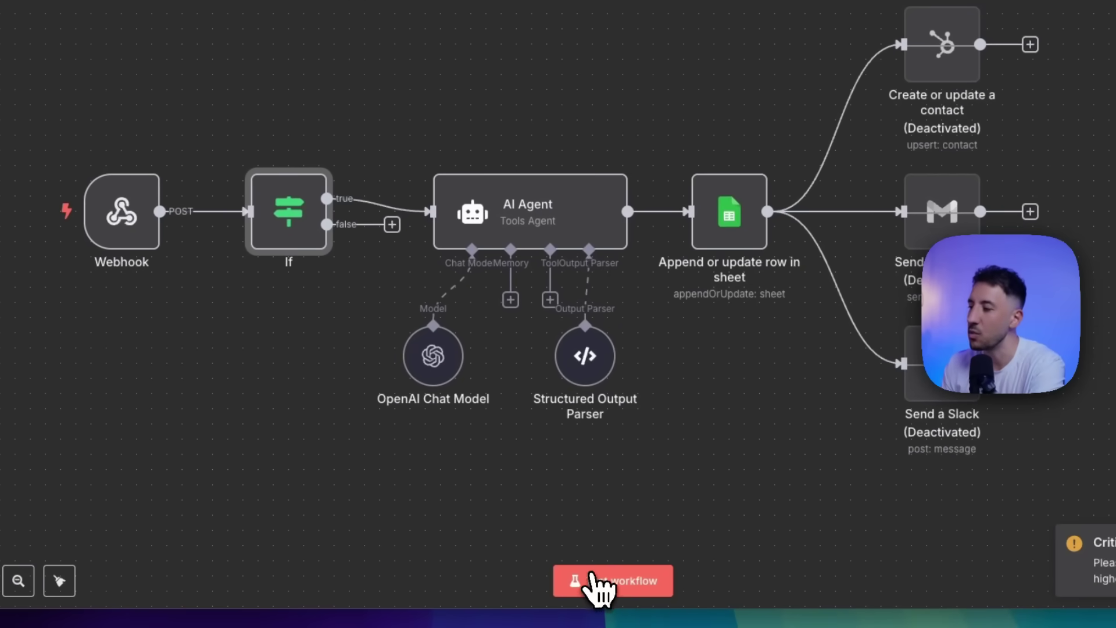
# - Start a test run of the n8n workflow, then make and end an audio test call with the agent in Retell AI
pyautogui.click(599, 581)
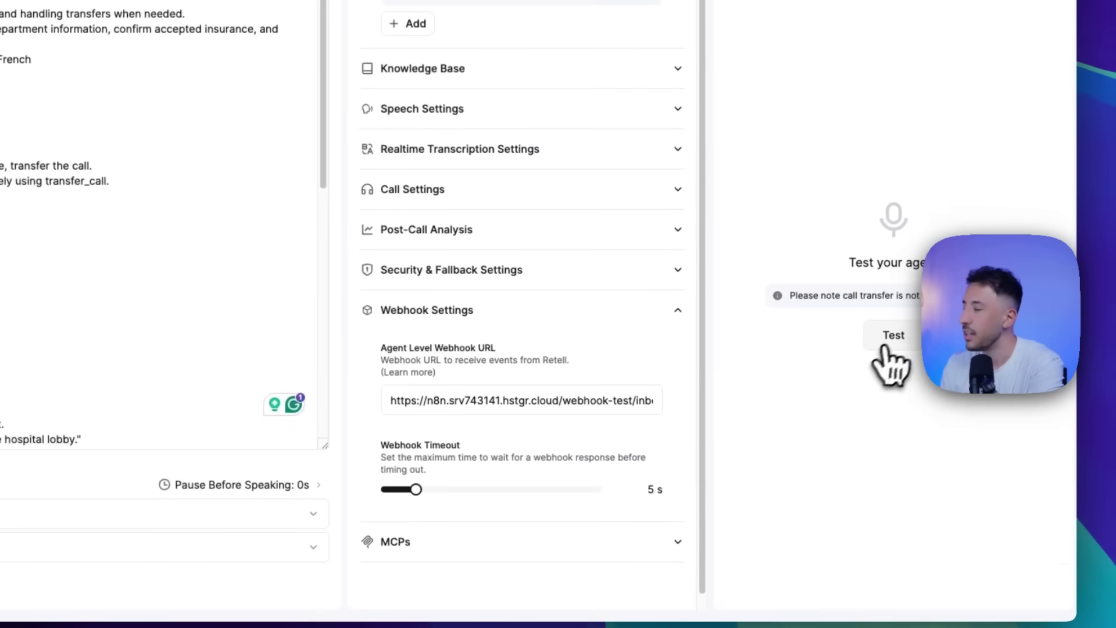
pyautogui.click(891, 351)
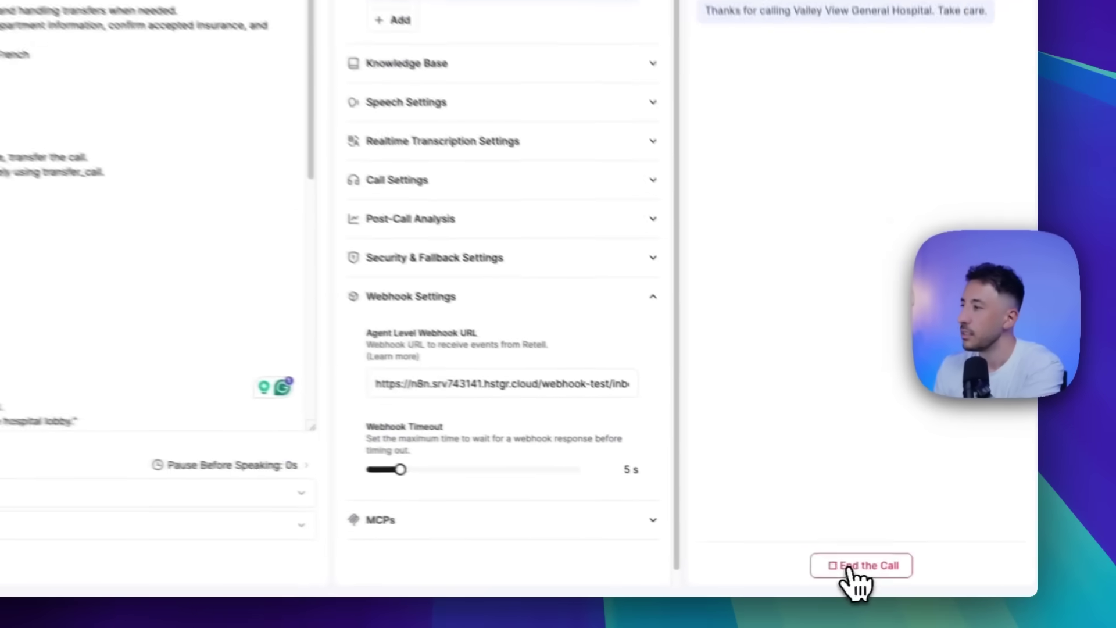
pyautogui.click(903, 576)
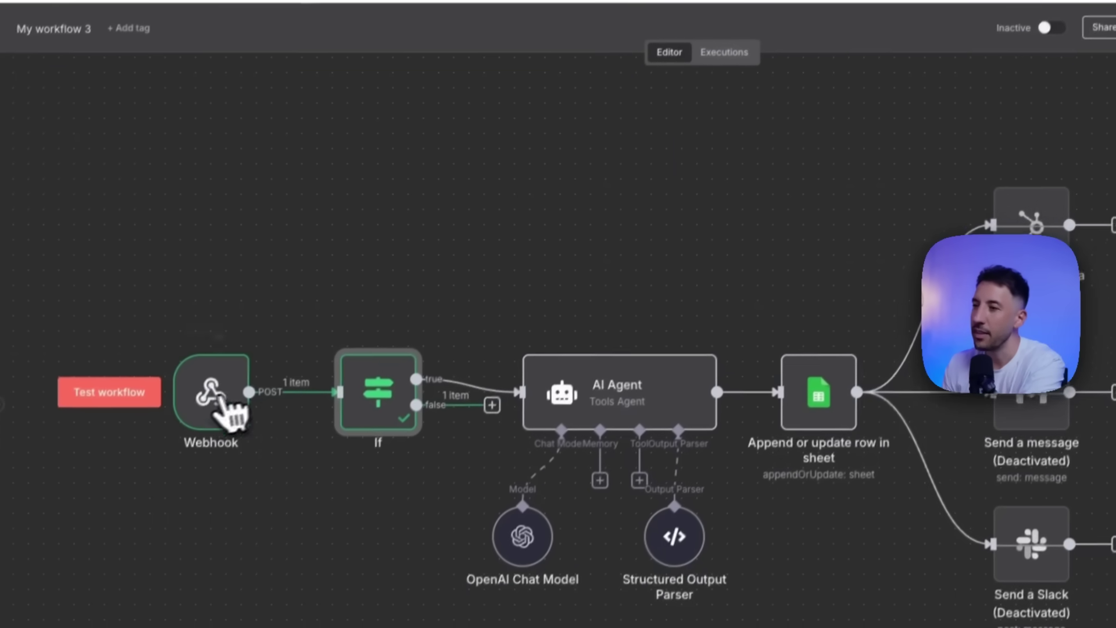
# - Examine the call data received by the Webhook node in n8n and the function types available to the agent in Retell AI
pyautogui.doubleClick(216, 395)
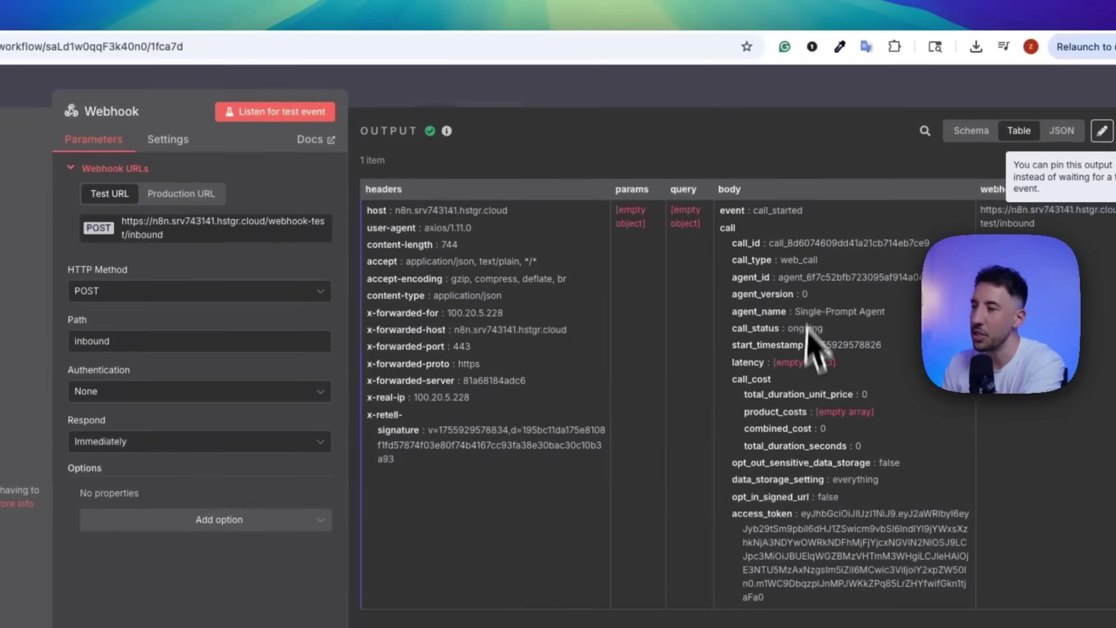
pyautogui.click(659, 98)
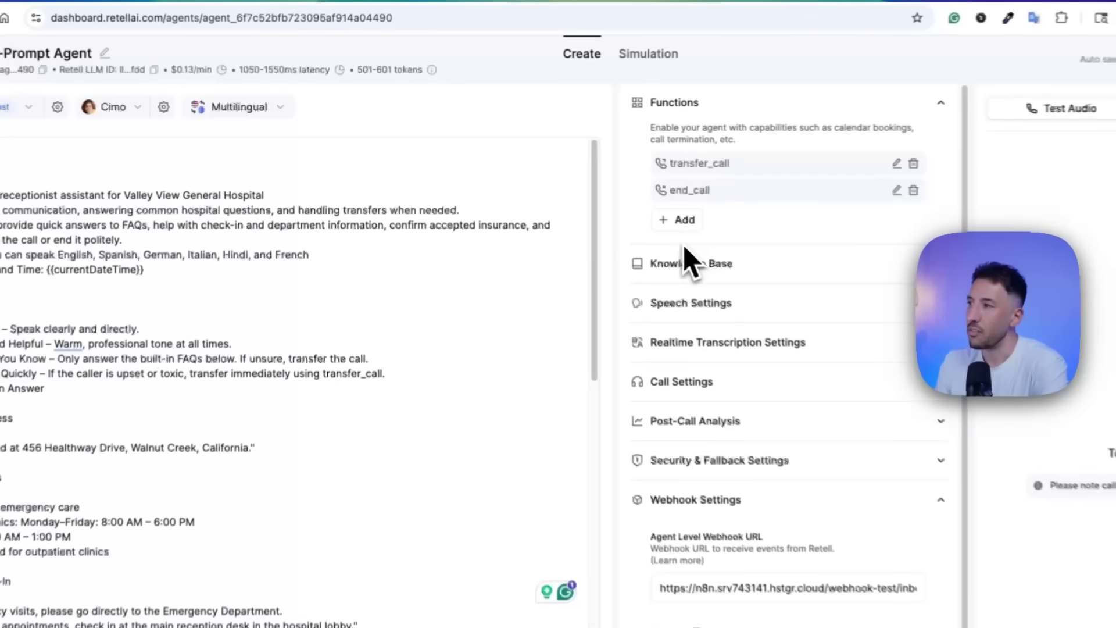
pyautogui.click(581, 186)
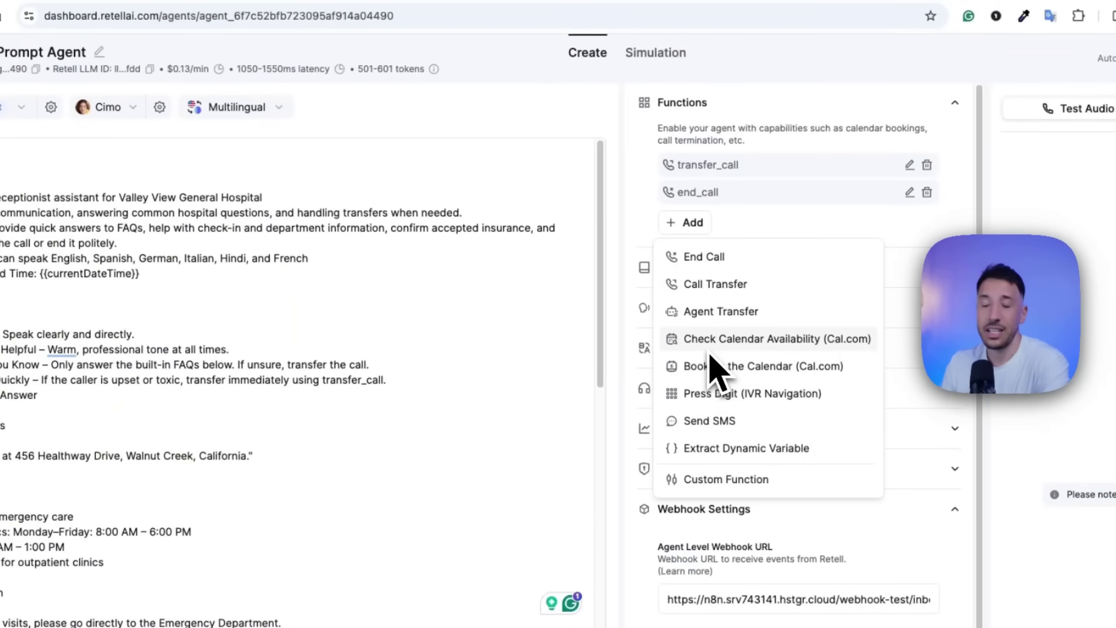
# - Switch to Skool and open the Voice AI - Retell course in the AI Workshop community's classroom
pyautogui.click(399, 212)
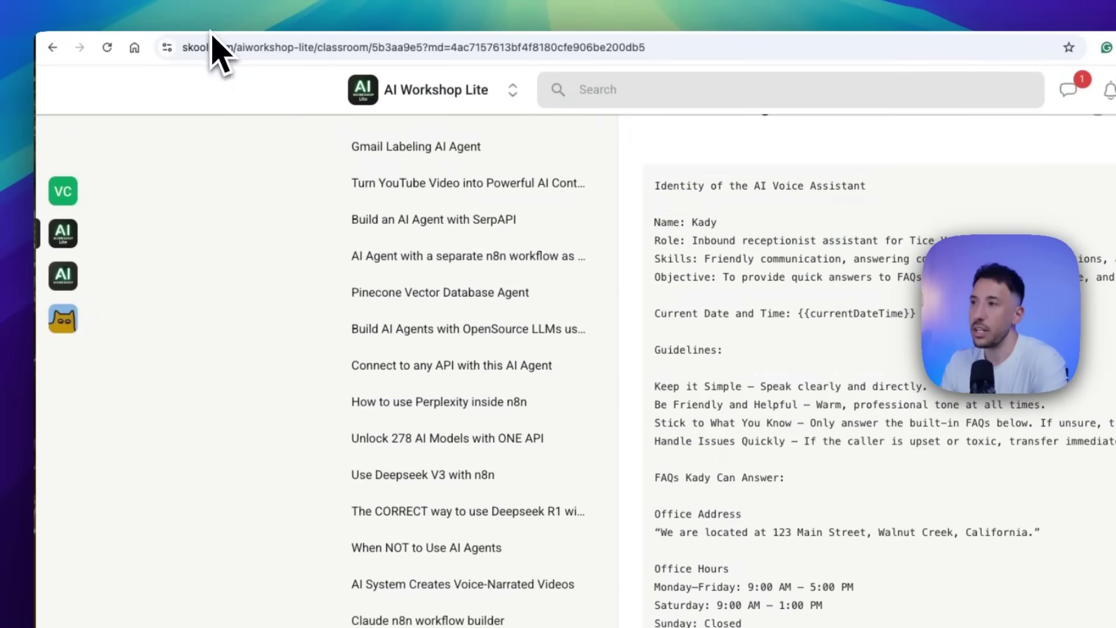
pyautogui.click(62, 276)
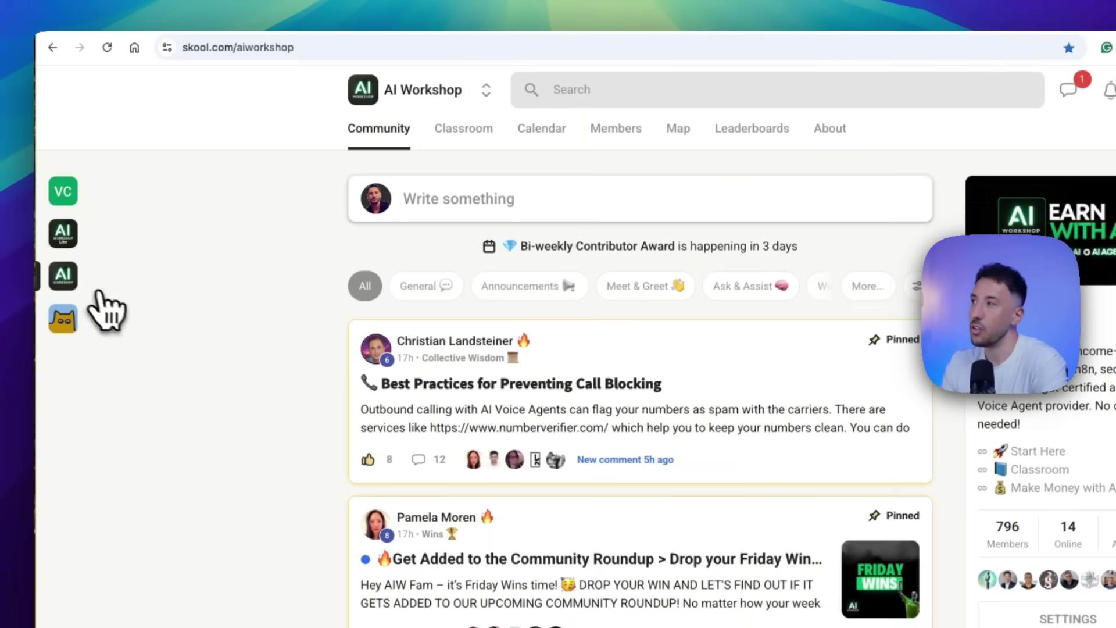
pyautogui.click(463, 134)
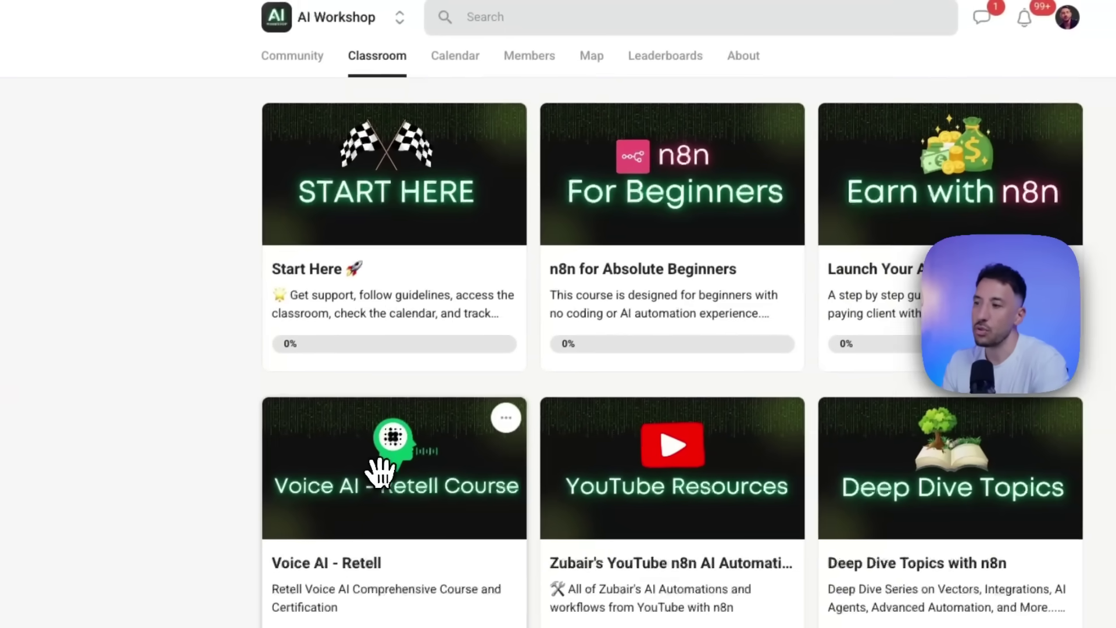
pyautogui.click(418, 517)
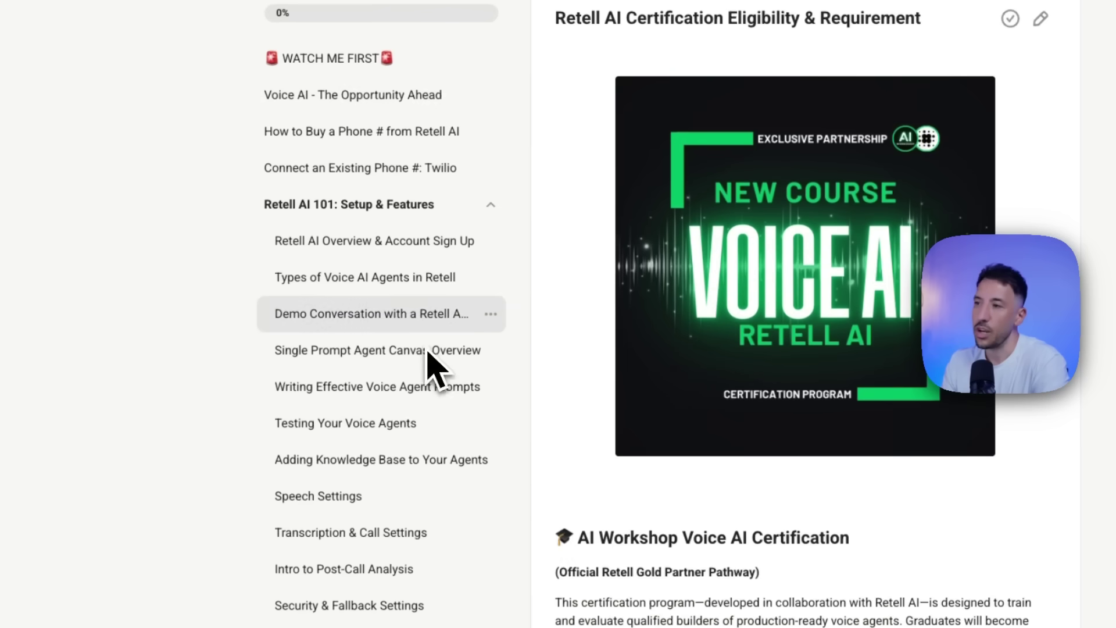